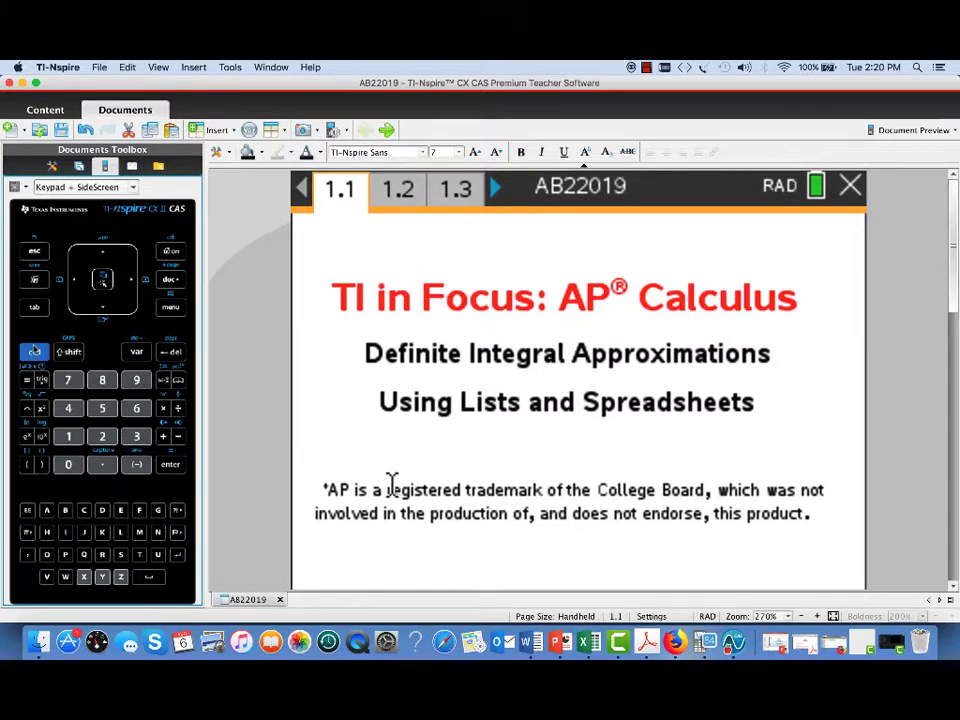
# - Advance from page 1.1 to page 1.2, which shows particle P's time and velocity data
pyautogui.press('ctrl')
pyautogui.hotkey('ctrl', 'Right')
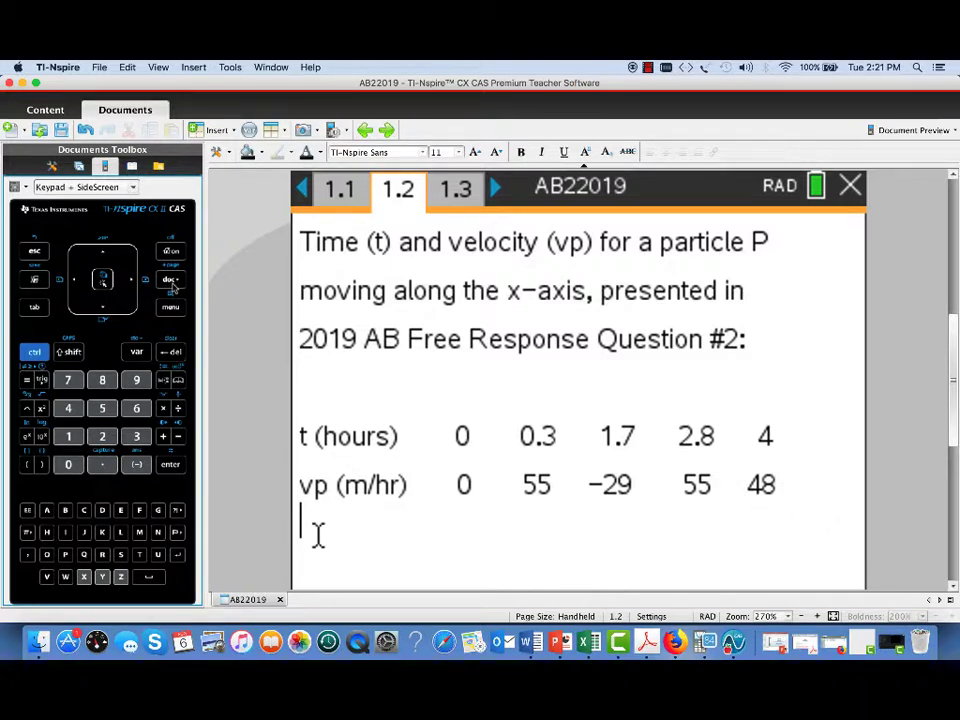
# - Insert an empty Lists & Spreadsheet page 1.3 from the document Insert menu
pyautogui.click(172, 284)
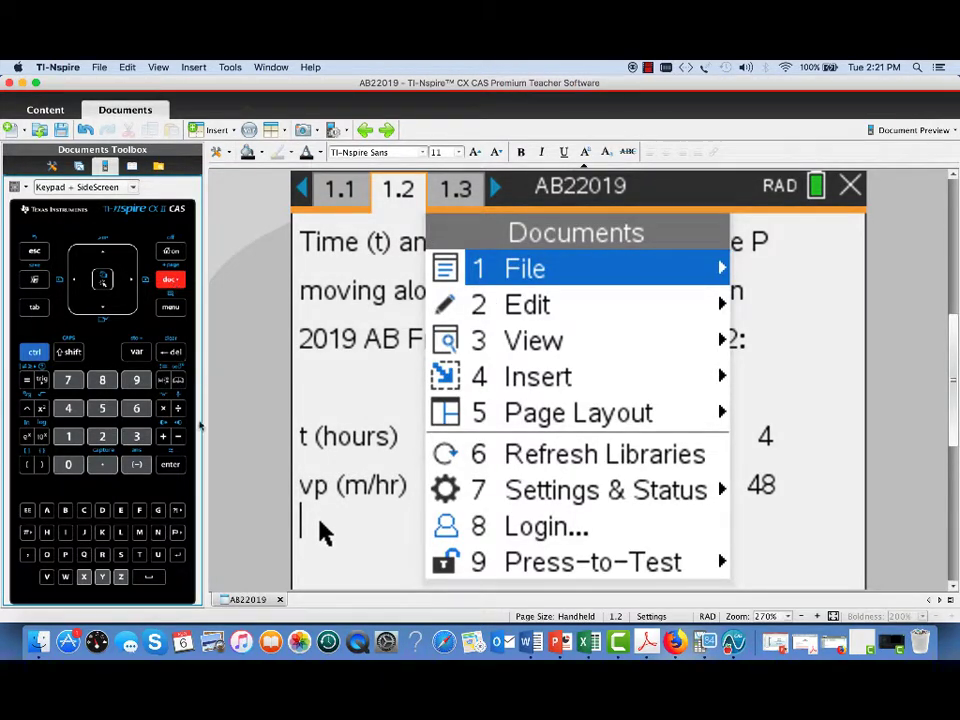
pyautogui.click(103, 311)
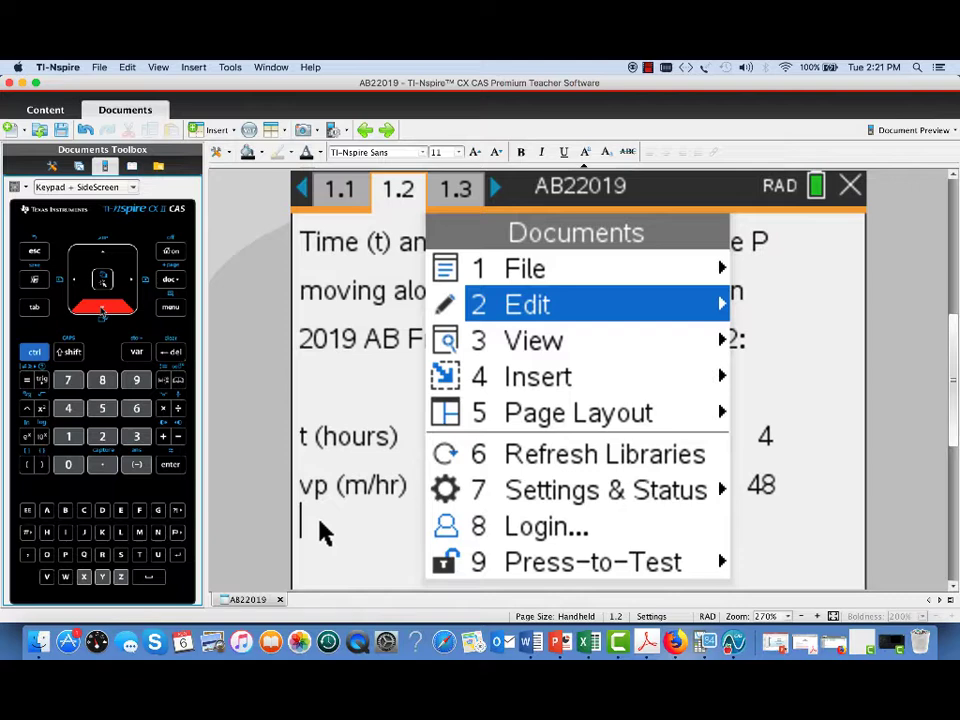
pyautogui.click(103, 311)
pyautogui.click(103, 311)
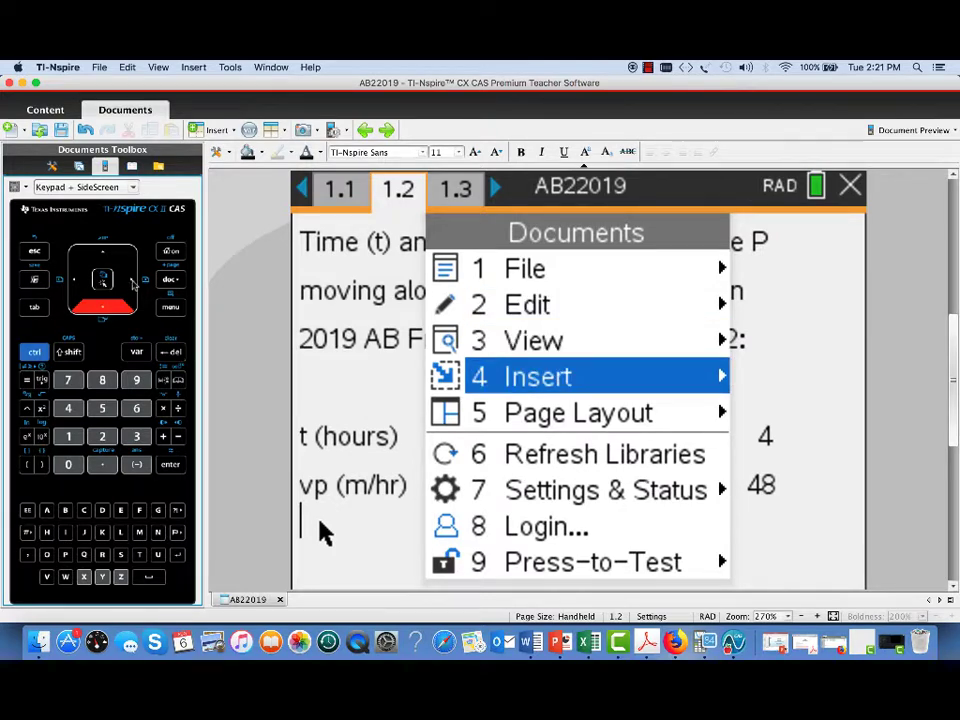
pyautogui.click(133, 283)
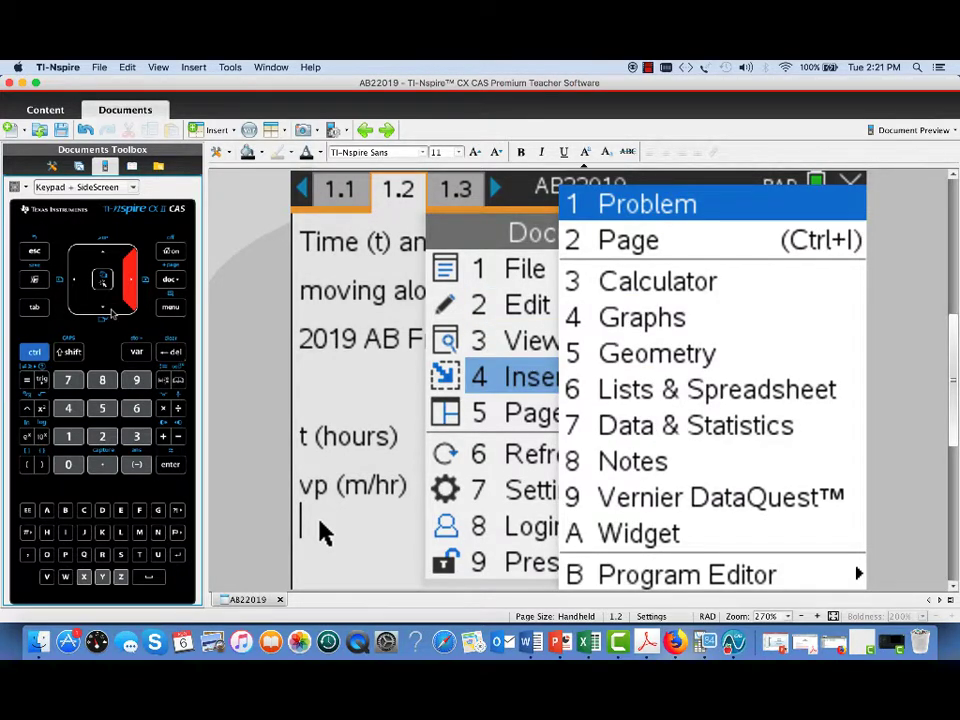
pyautogui.click(103, 311)
pyautogui.click(103, 311)
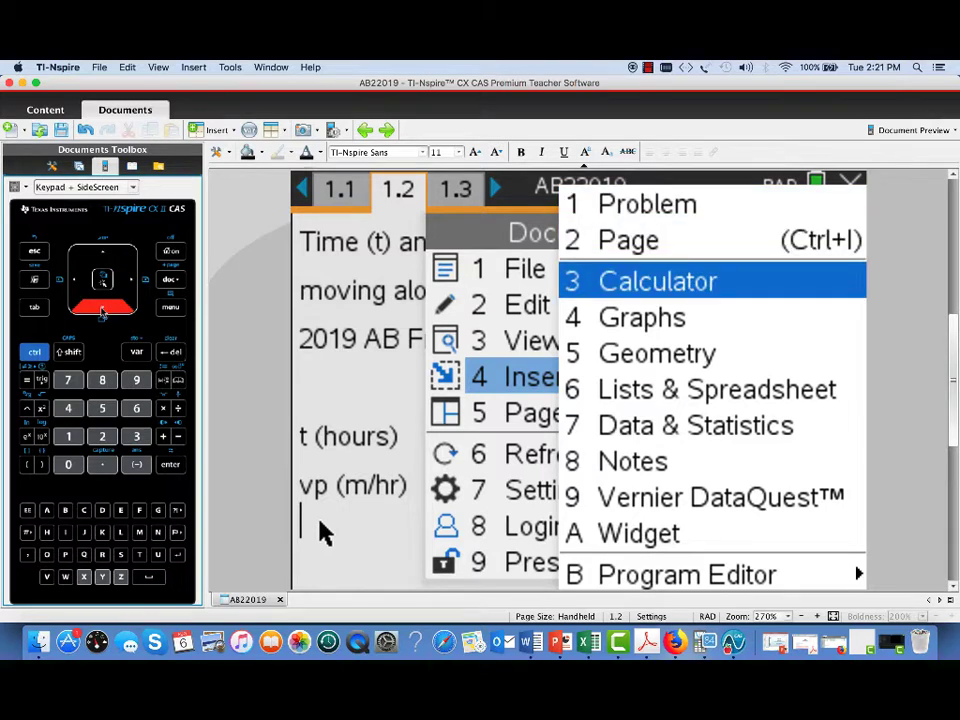
pyautogui.click(103, 311)
pyautogui.click(103, 311)
pyautogui.click(103, 311)
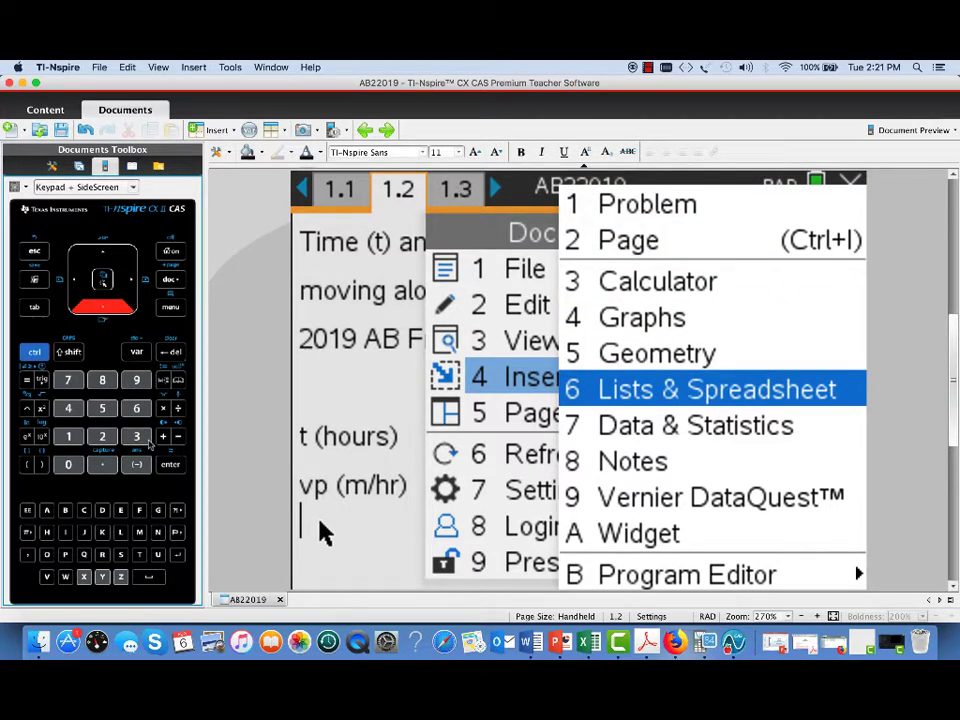
pyautogui.click(171, 466)
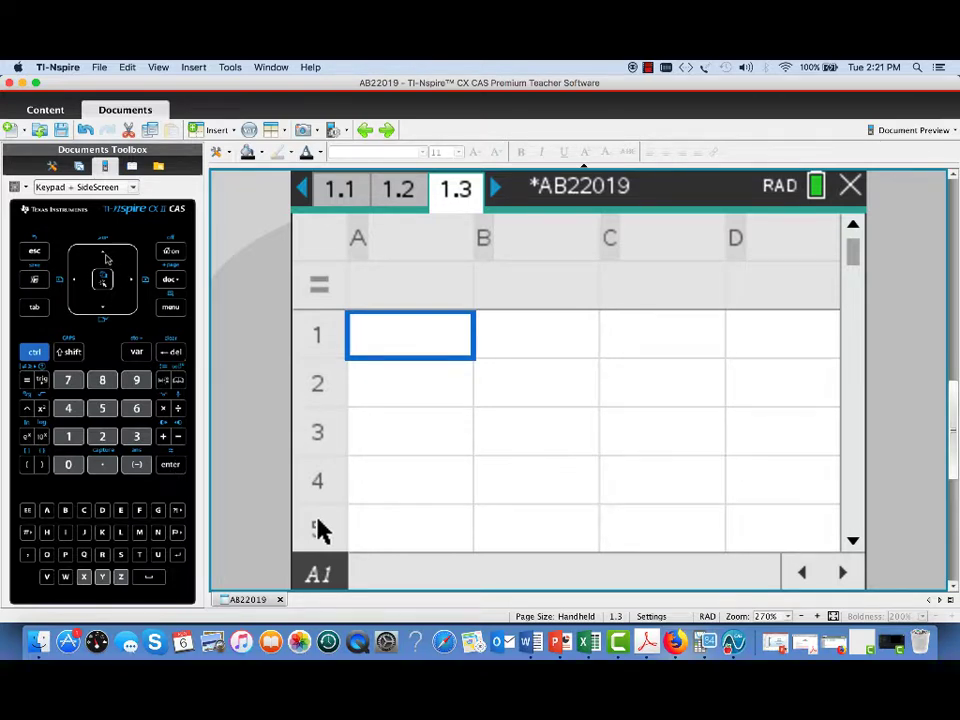
# - Name spreadsheet column A 't' and column B 'vp', ending in cell B1
pyautogui.click(101, 256)
pyautogui.click(101, 256)
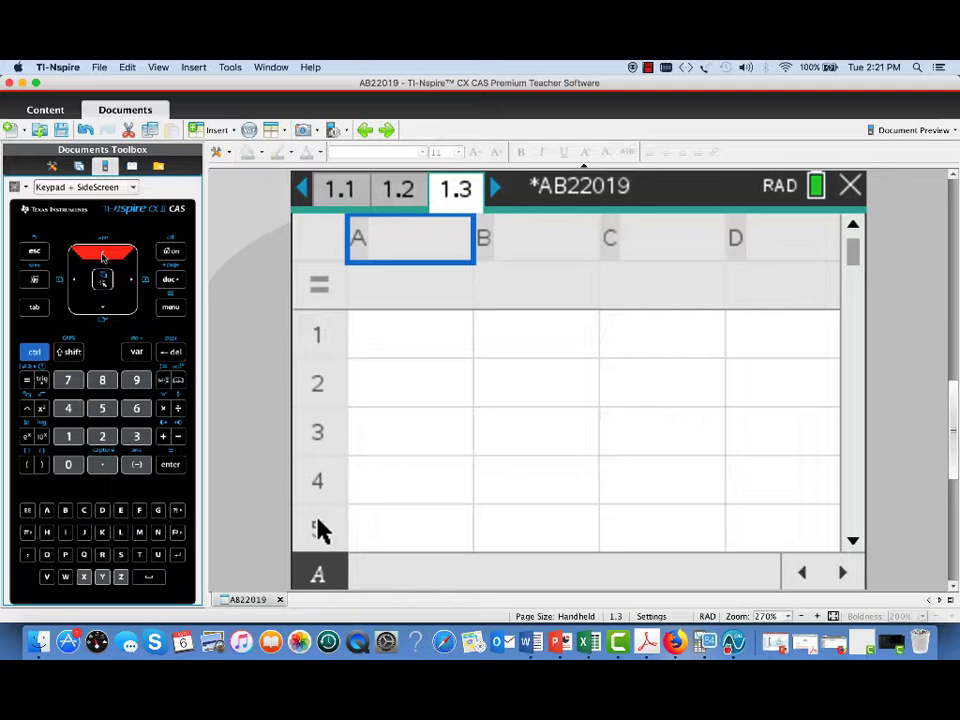
pyautogui.write('t')
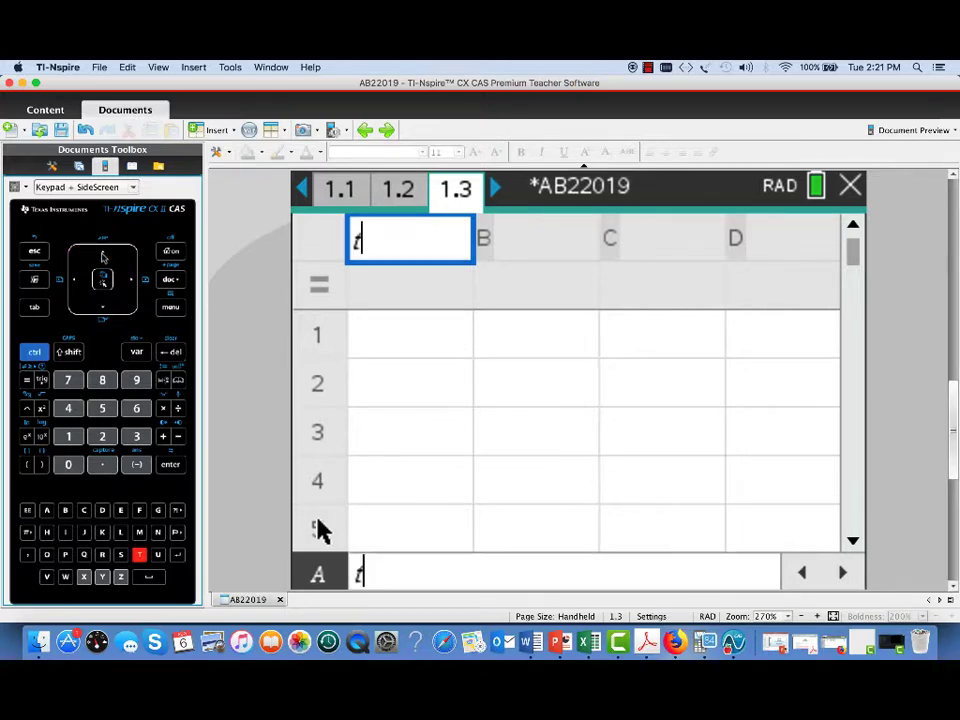
pyautogui.press('Return')
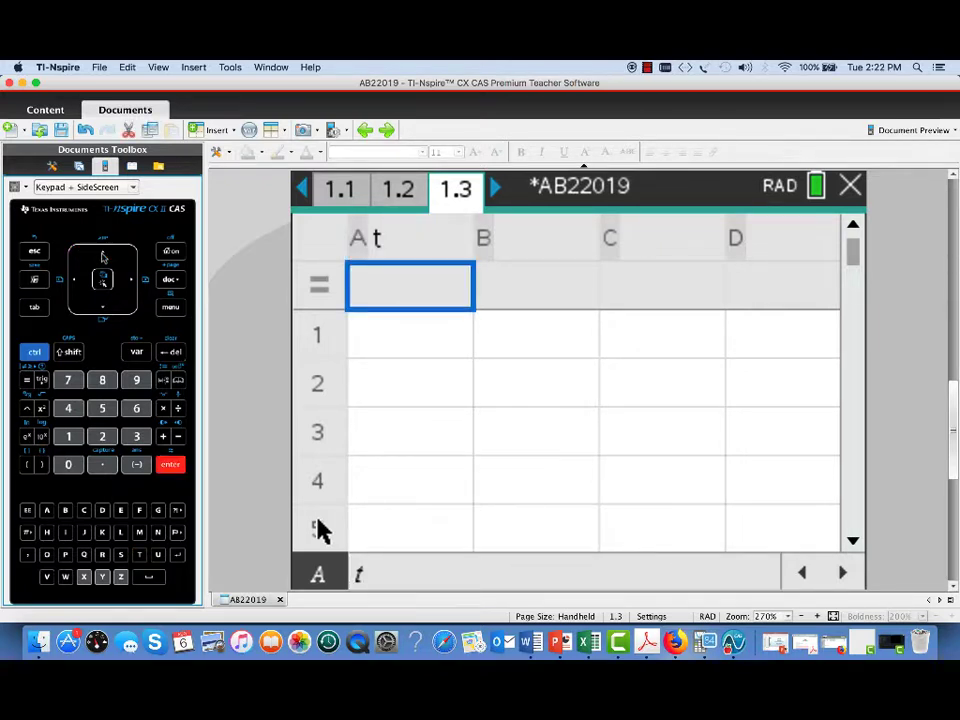
pyautogui.press('Right')
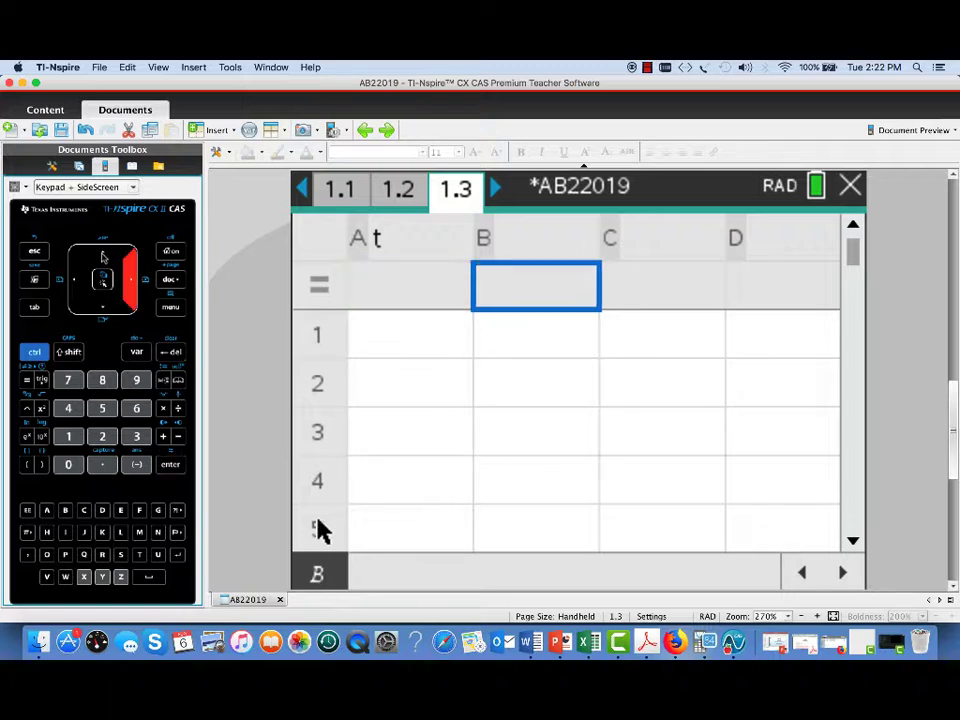
pyautogui.press('Up')
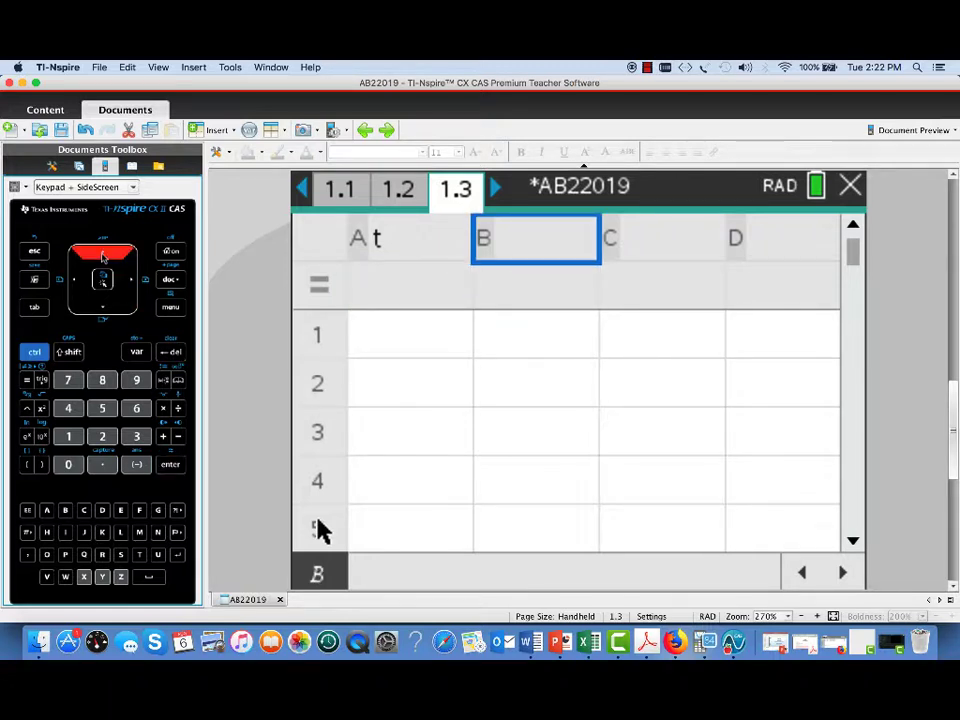
pyautogui.write('vp')
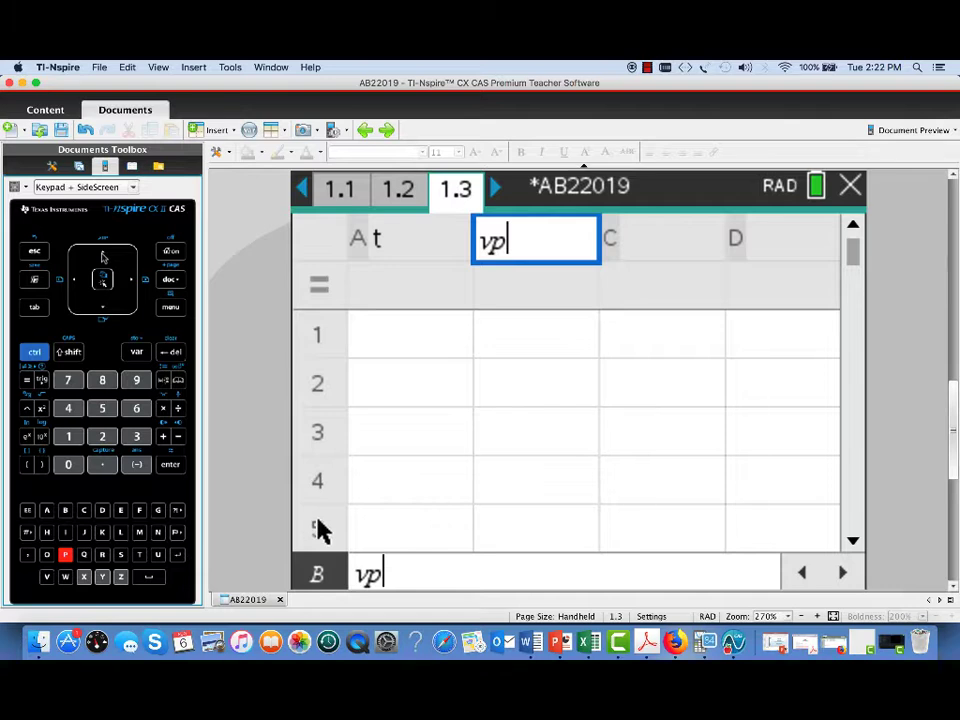
pyautogui.press('Return')
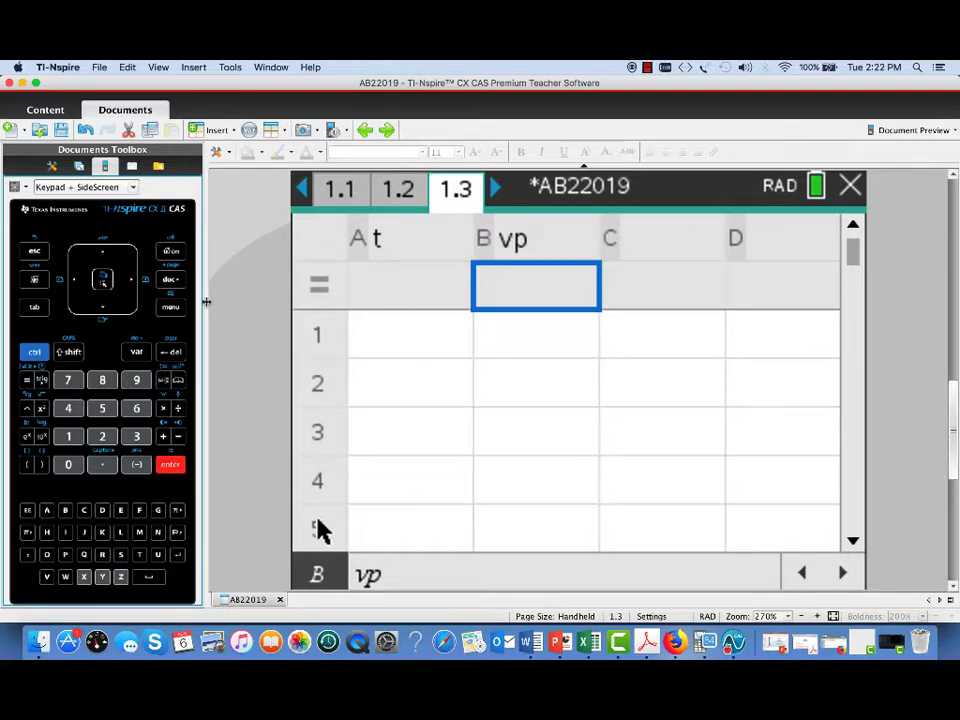
pyautogui.press('Down')
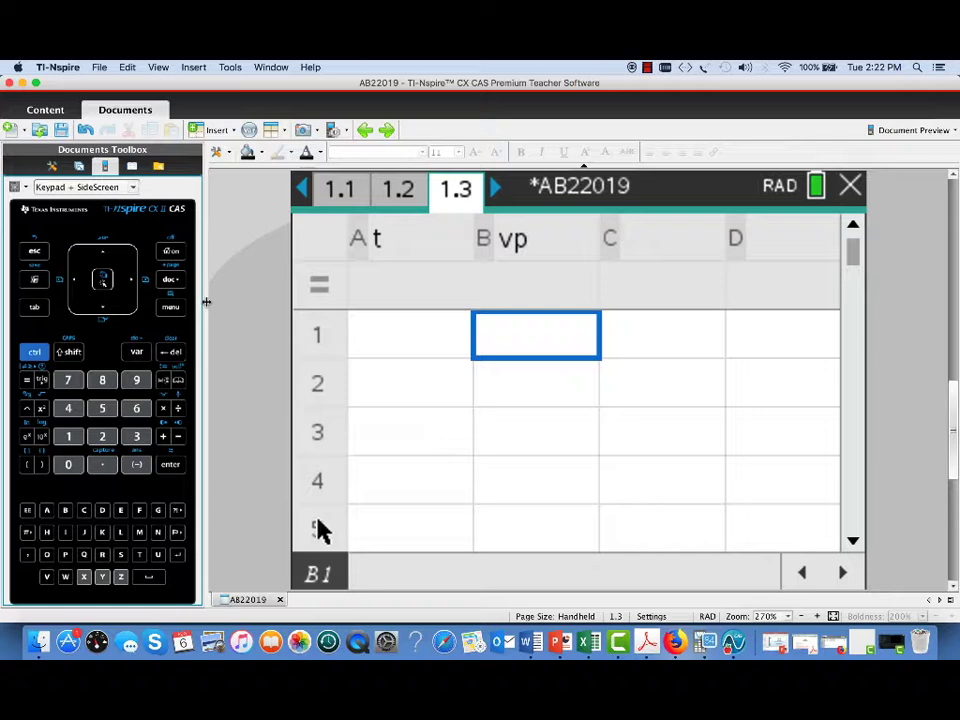
# - Enter the times 0, 0.3, 1.7, 2.8 and 4 into cells A1–A5 of column t
pyautogui.press('Left')
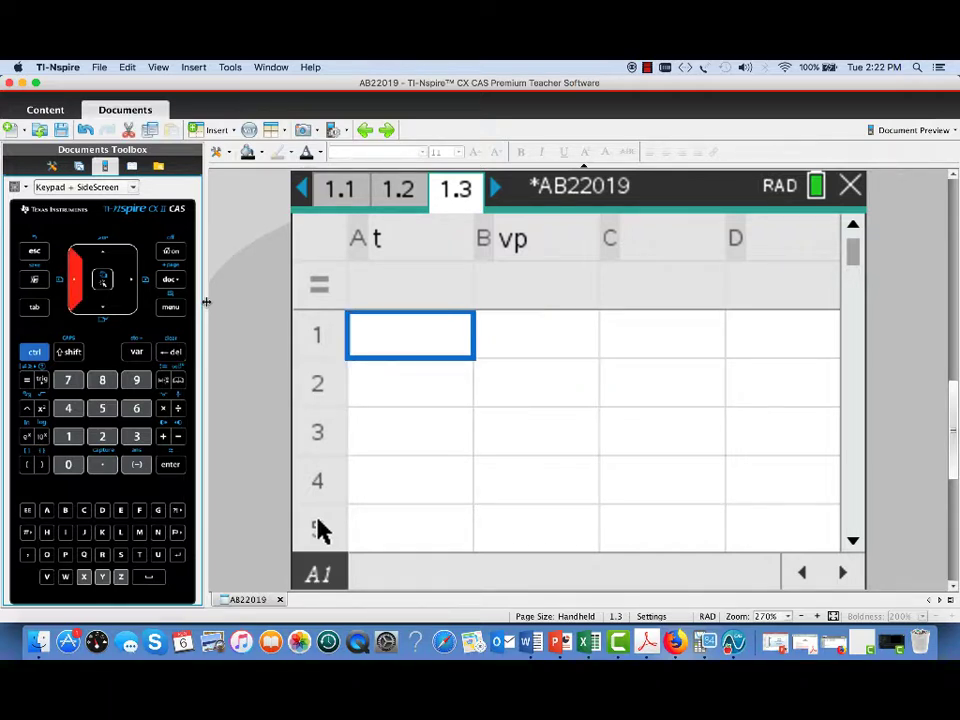
pyautogui.write('0')
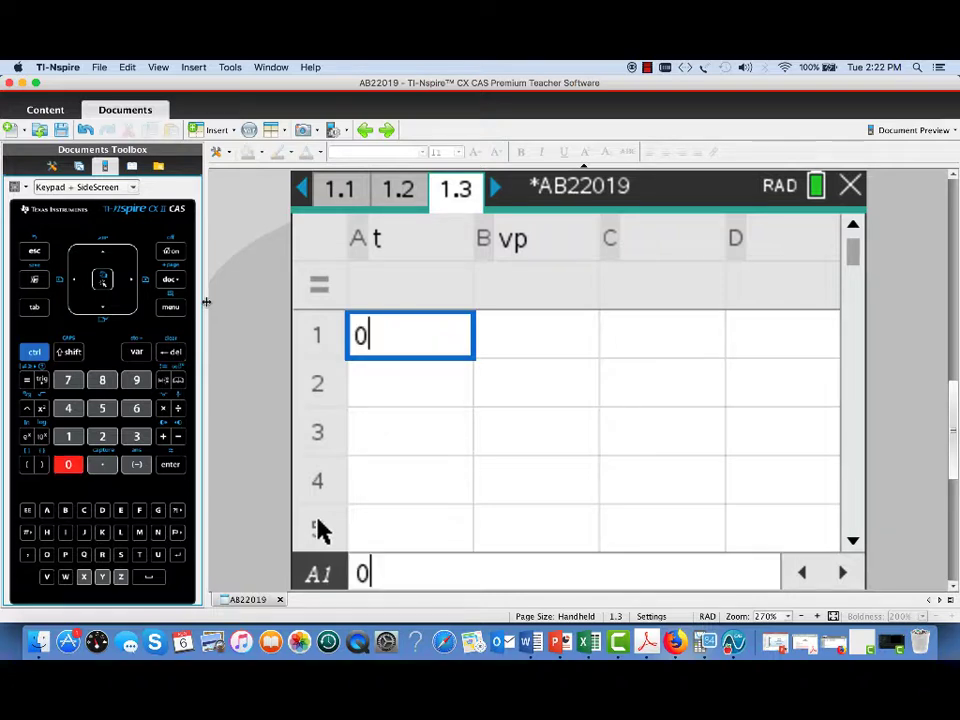
pyautogui.press('Return')
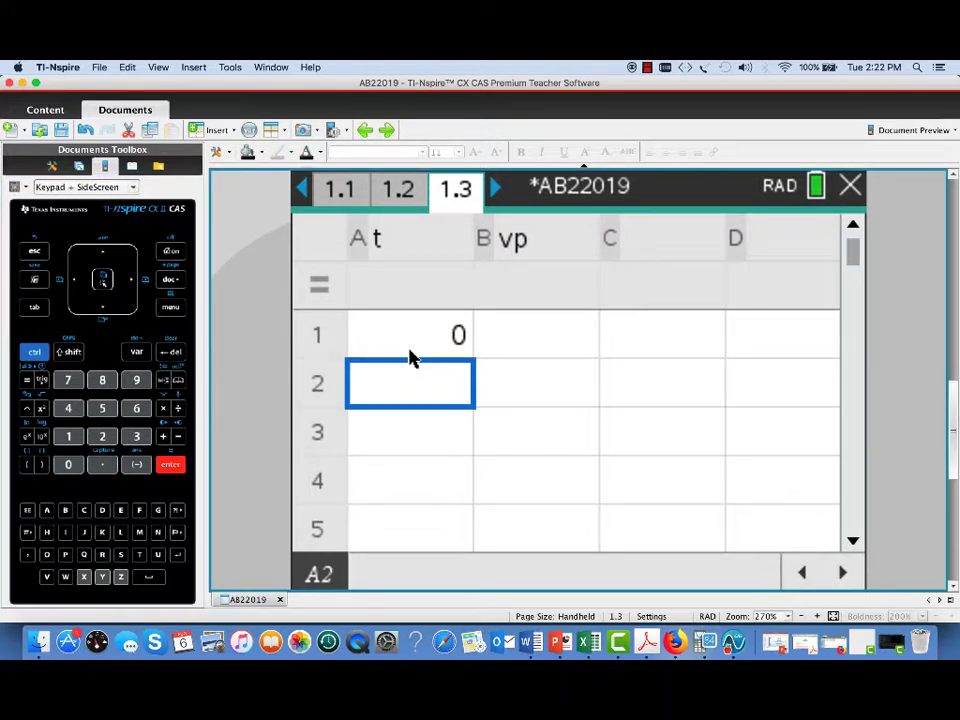
pyautogui.write('0')
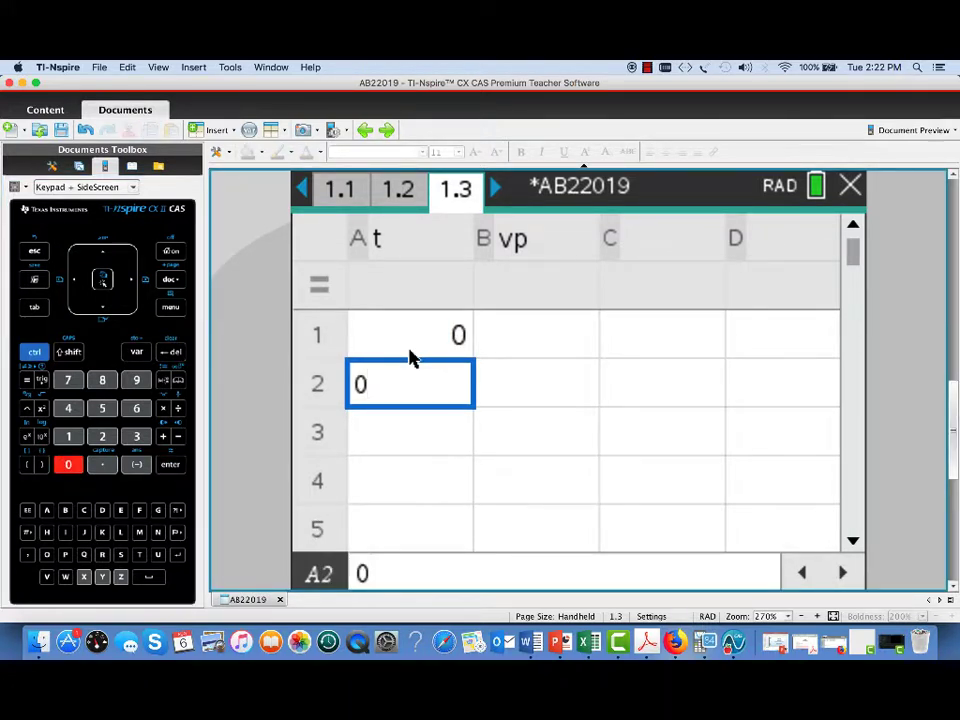
pyautogui.write('.3')
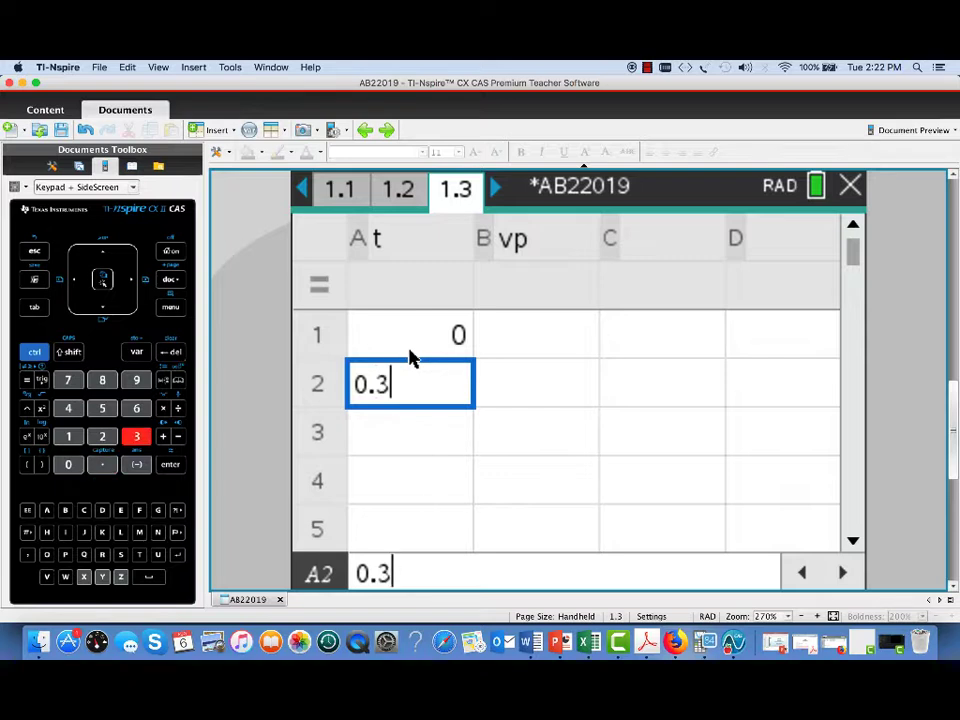
pyautogui.press('Return')
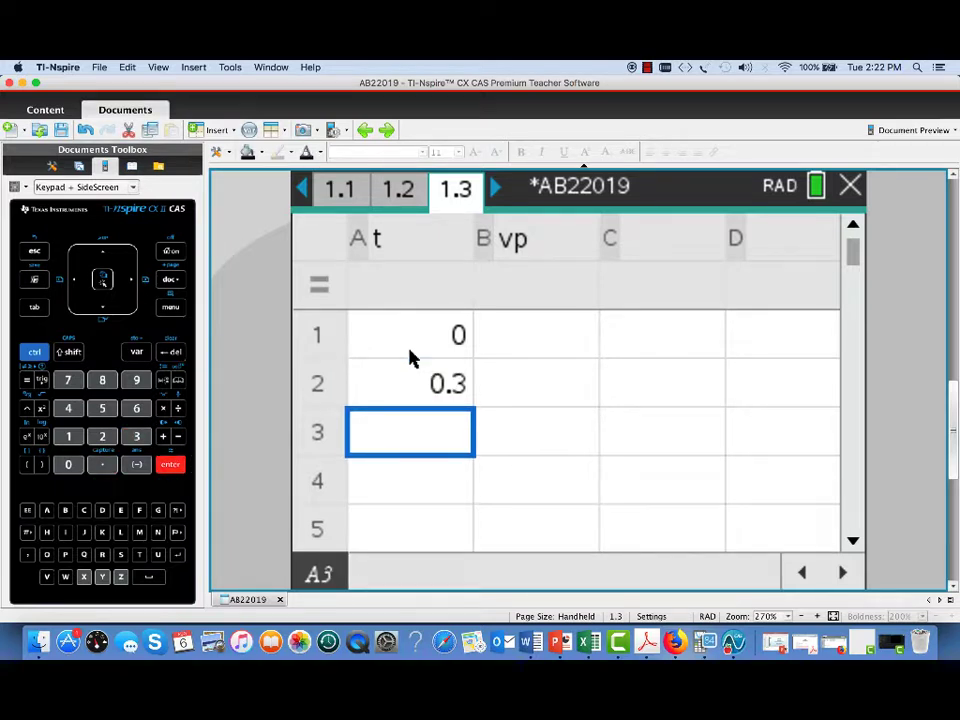
pyautogui.write('1.7')
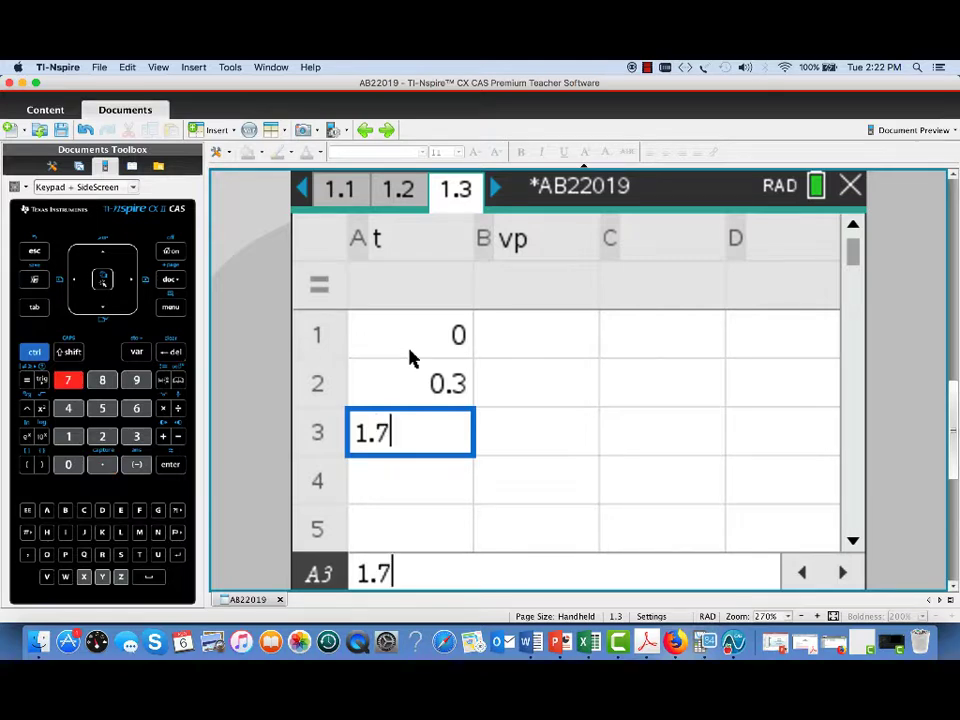
pyautogui.press('Return')
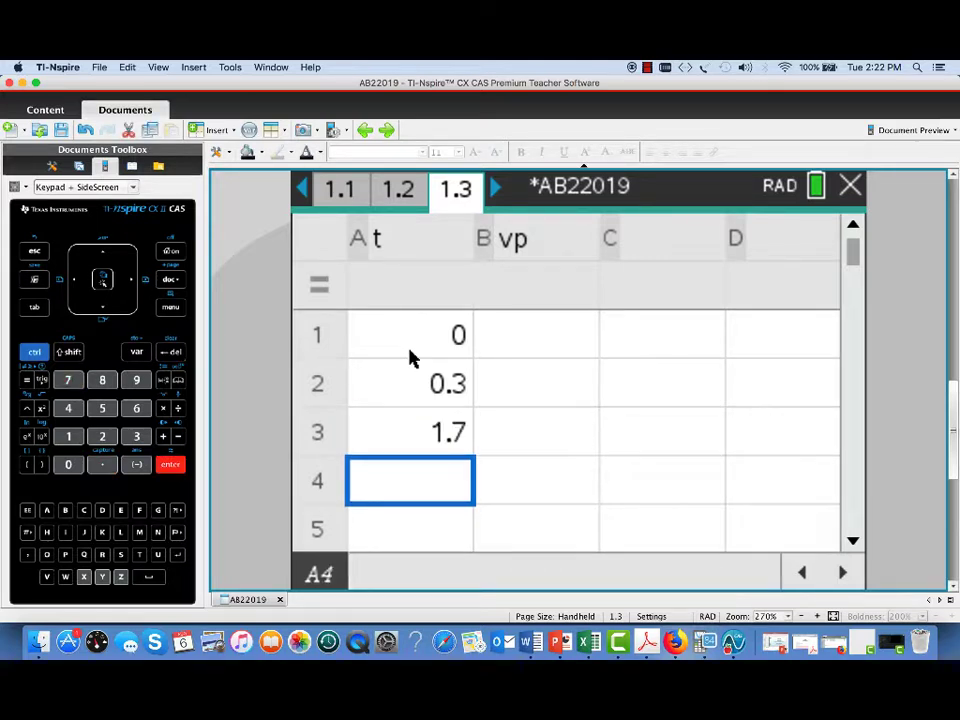
pyautogui.write('2.8')
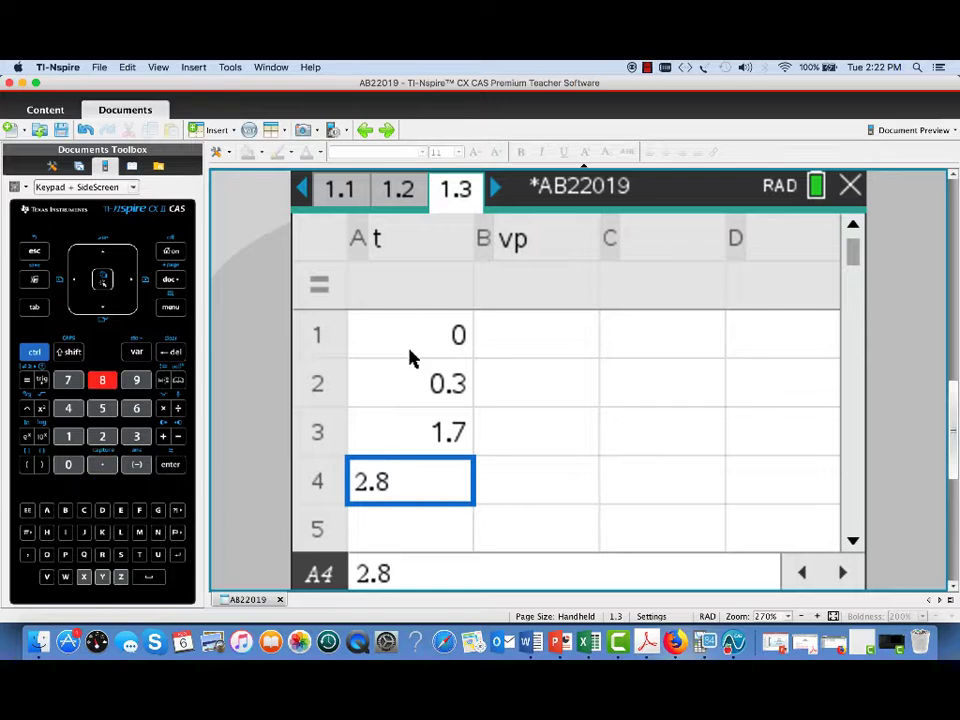
pyautogui.press('Return')
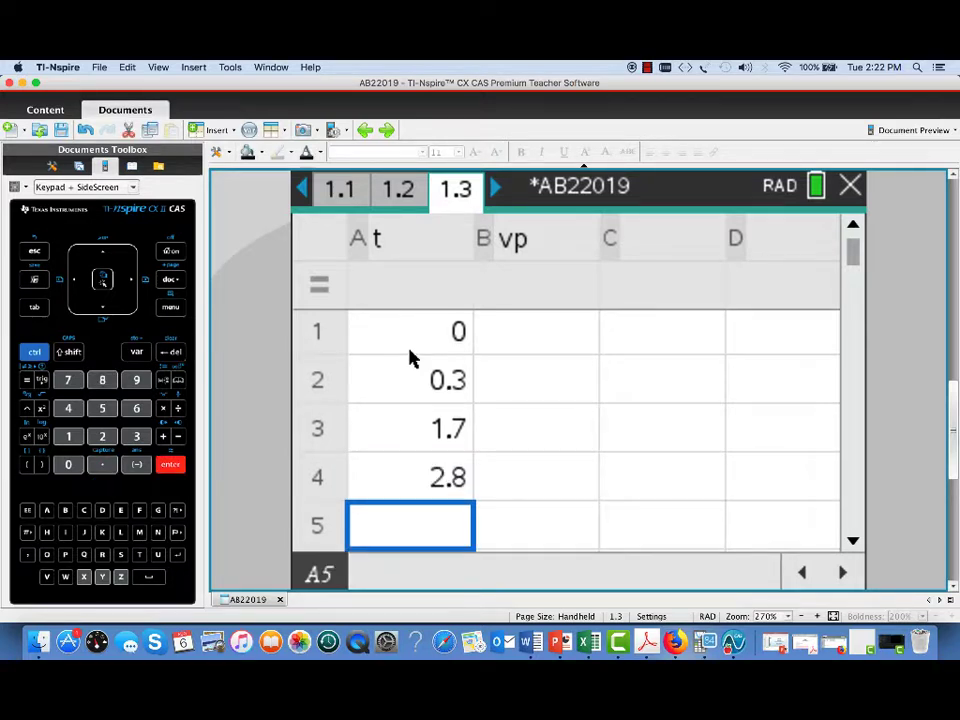
pyautogui.write('4')
pyautogui.press('Return')
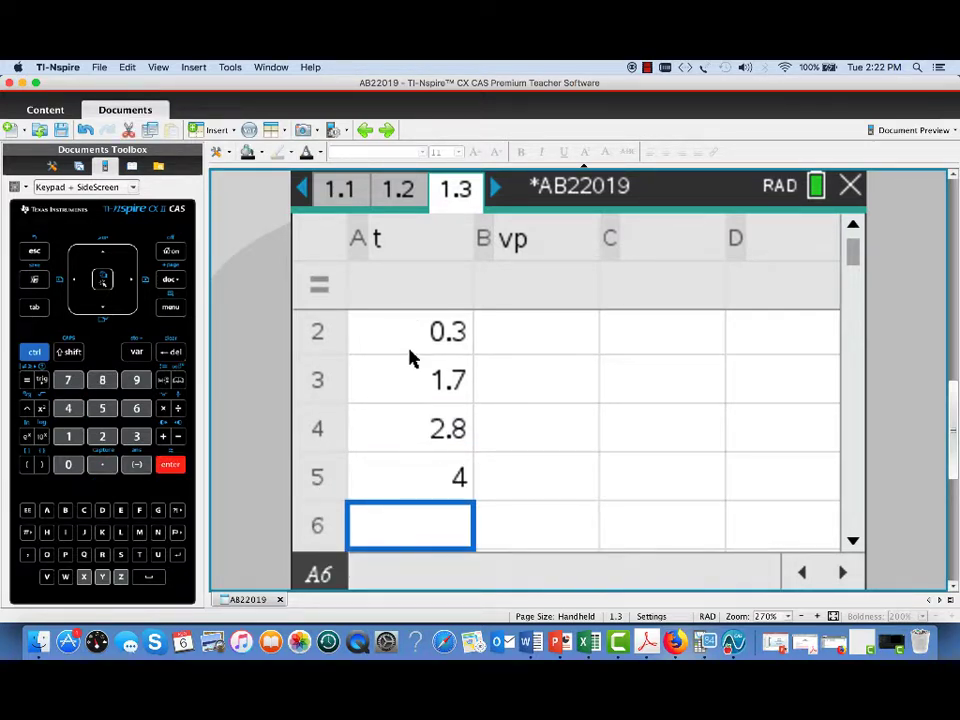
pyautogui.press('Up')
pyautogui.press('Up')
pyautogui.press('Up')
pyautogui.press('Up')
pyautogui.press('Up')
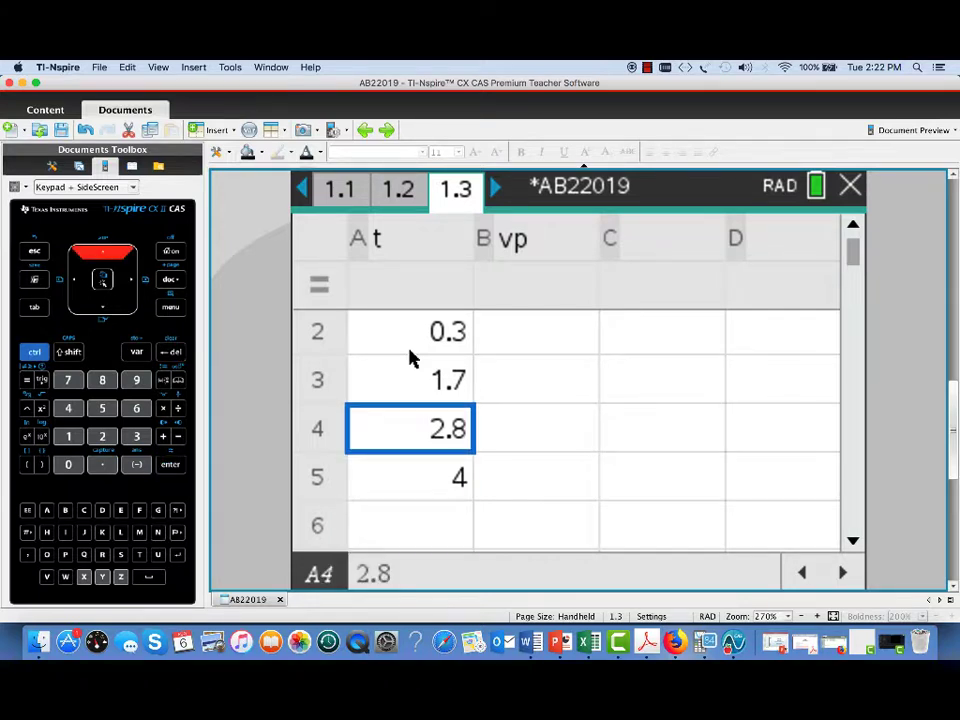
# - Enter the velocities 0, 55, -29, 55 and 48 into cells B1–B5 of column vp
pyautogui.press('Right')
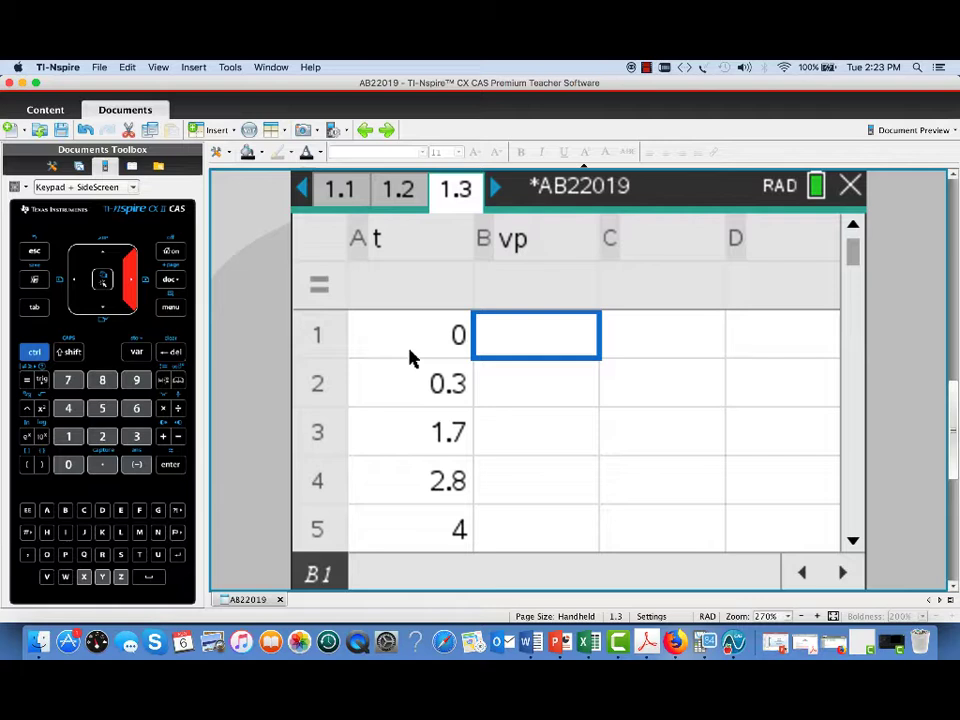
pyautogui.write('0')
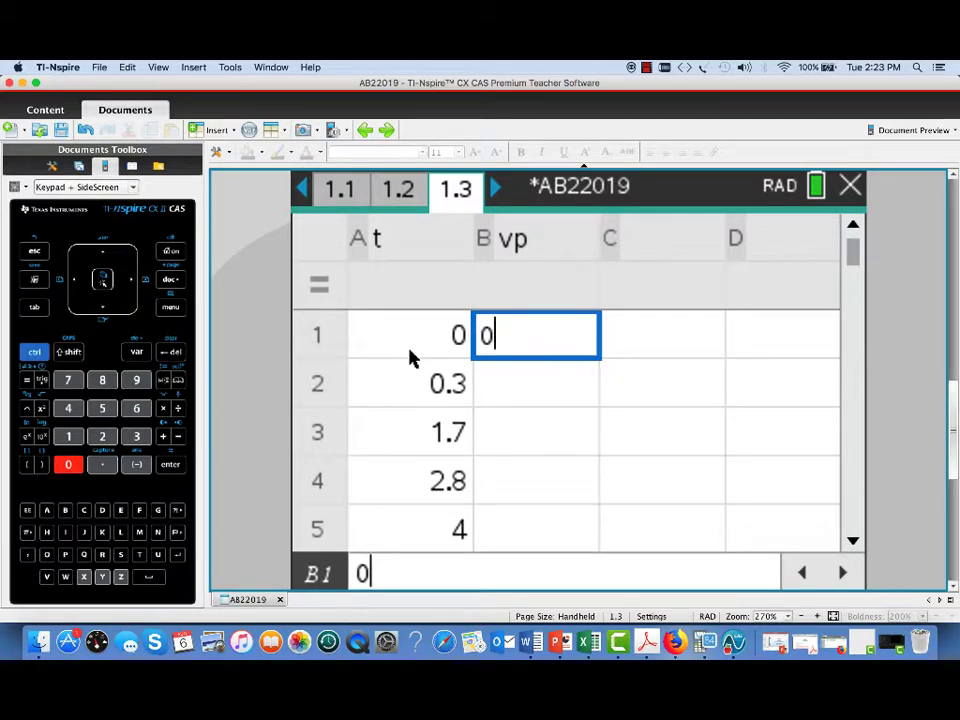
pyautogui.press('Return')
pyautogui.write('55')
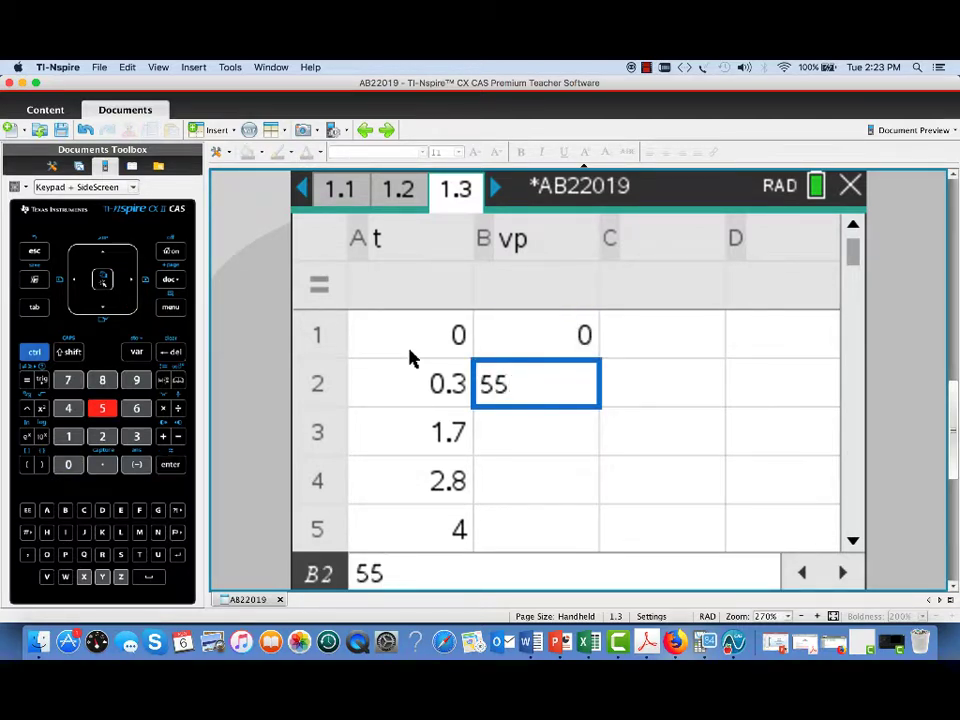
pyautogui.press('Return')
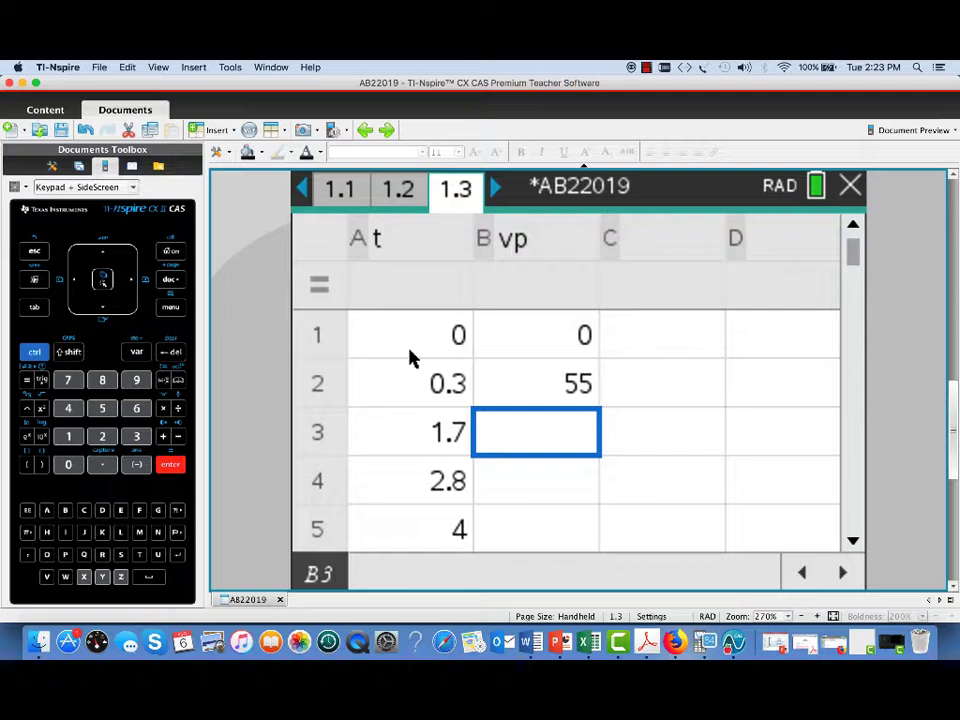
pyautogui.write('-29')
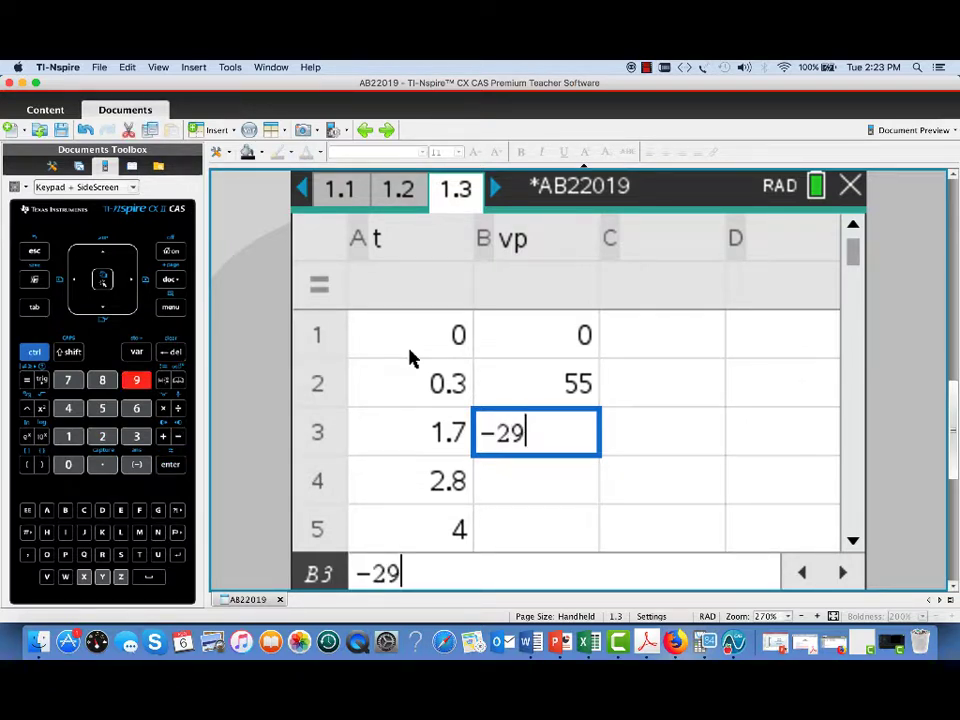
pyautogui.press('Return')
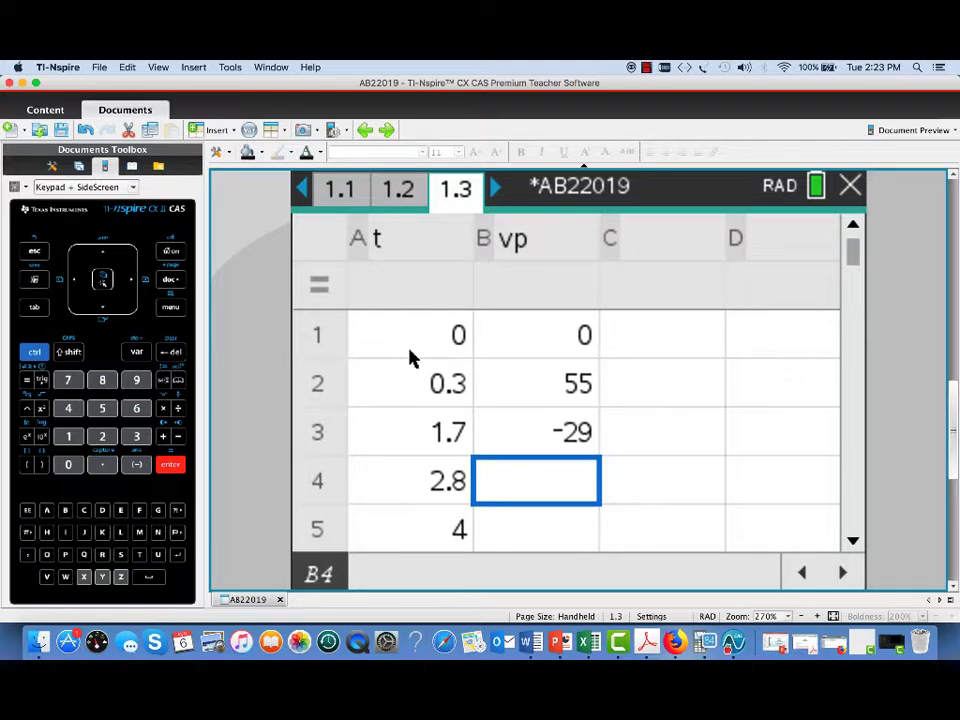
pyautogui.write('55')
pyautogui.press('Return')
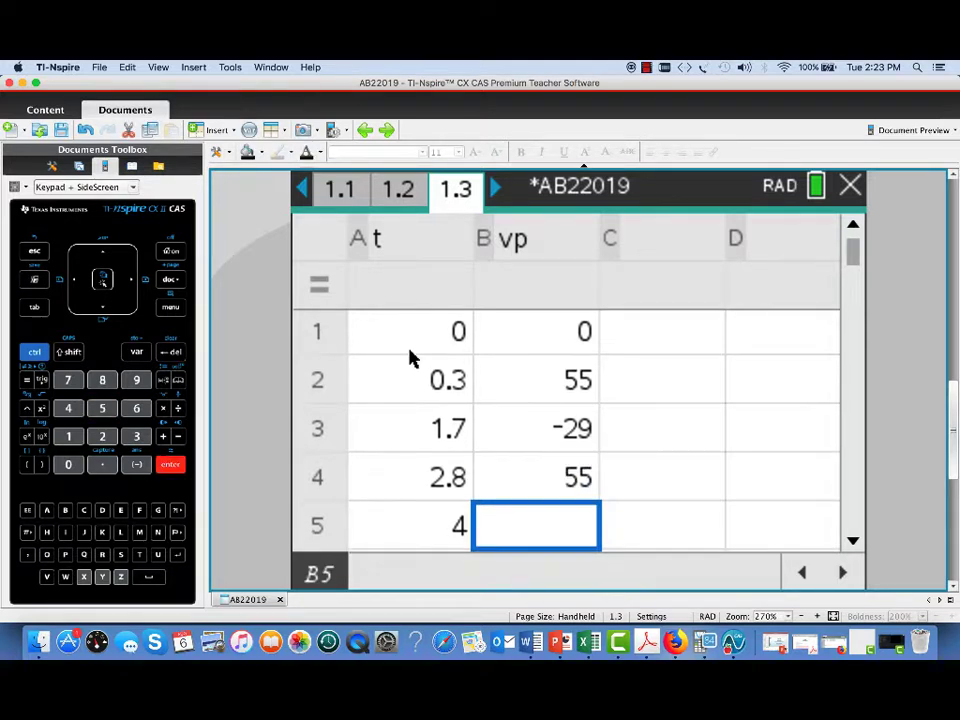
pyautogui.write('48')
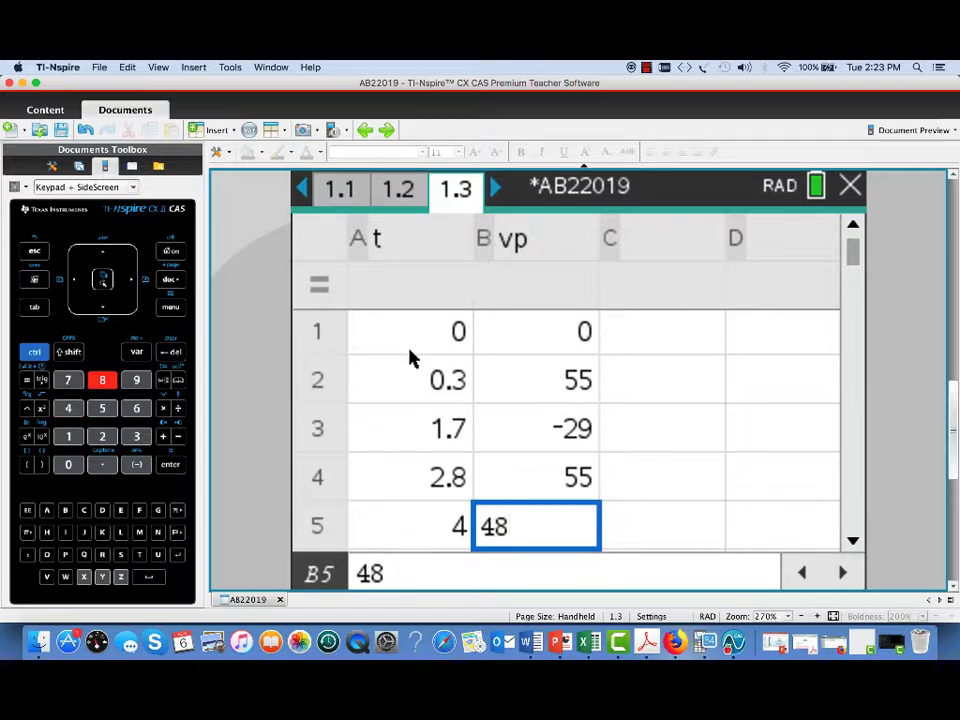
pyautogui.press('Return')
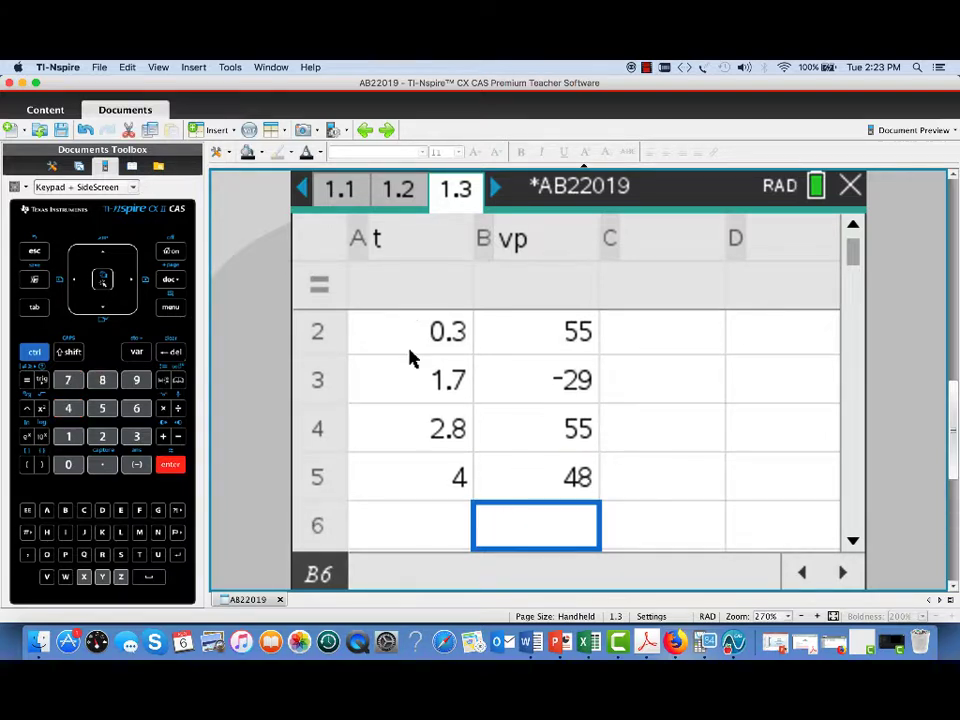
# - Give column C the header name 'deltat'
pyautogui.press('Up')
pyautogui.press('Up')
pyautogui.press('Up')
pyautogui.press('Up')
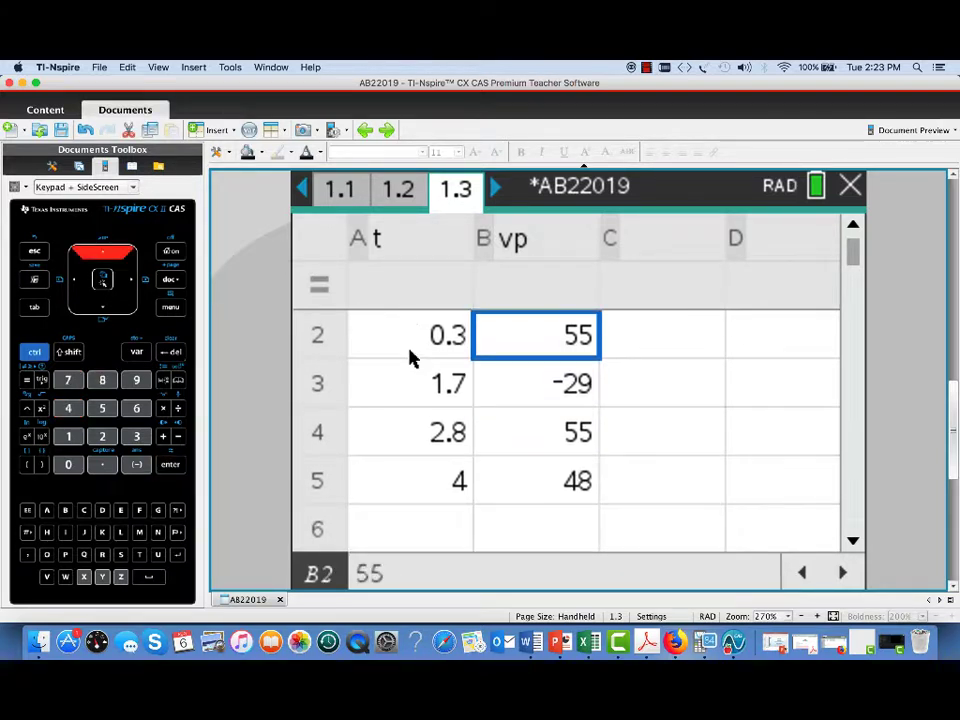
pyautogui.press('Up')
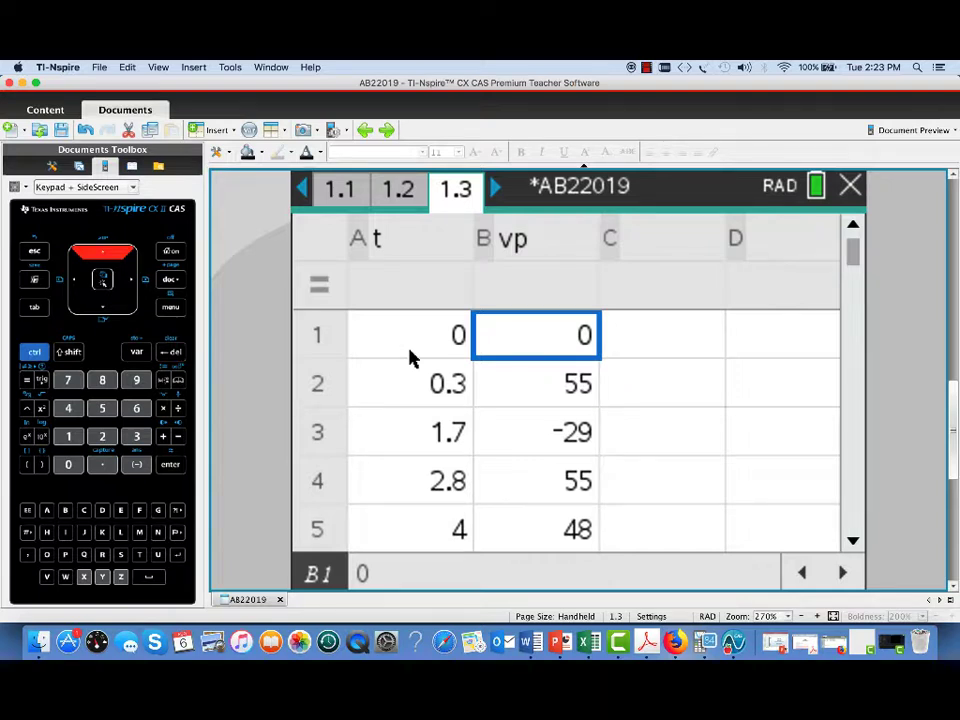
pyautogui.press('Right')
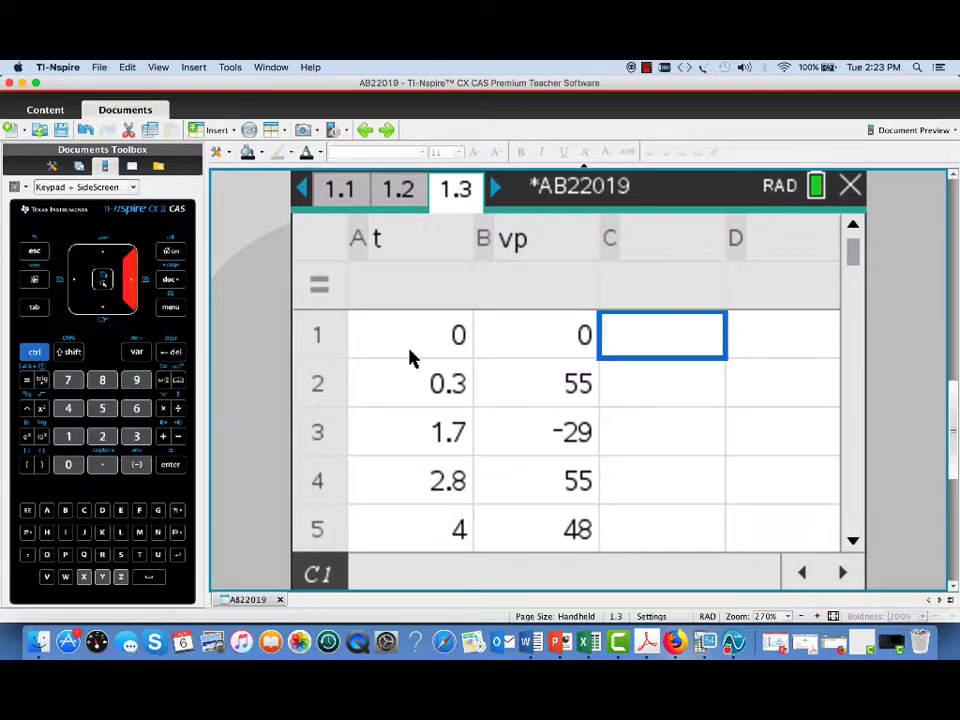
pyautogui.press('Up')
pyautogui.press('Up')
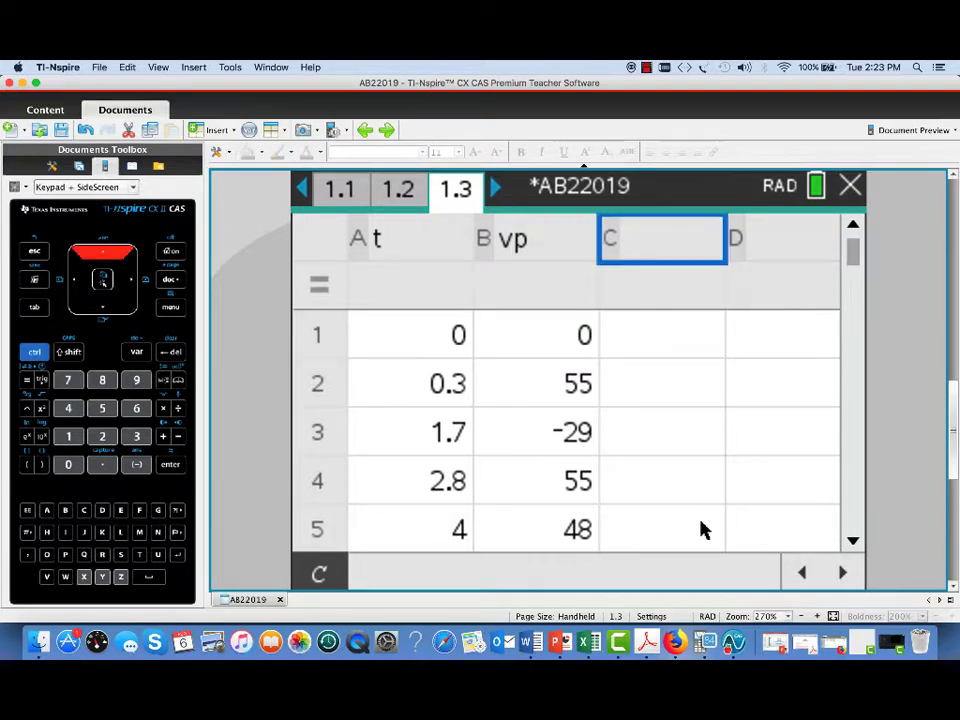
pyautogui.write('d')
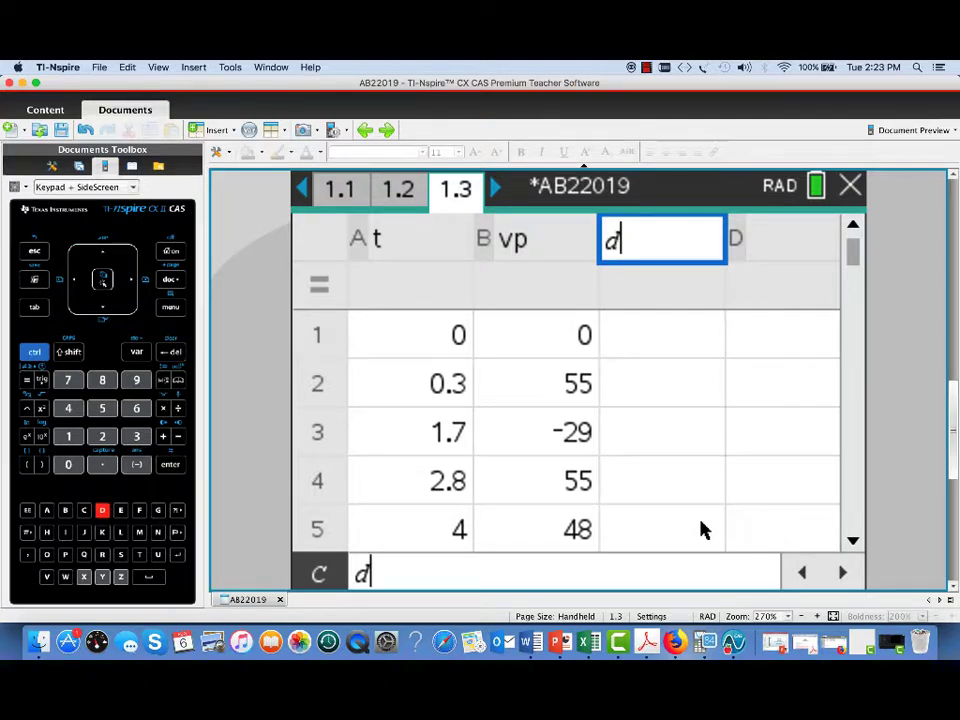
pyautogui.write('el')
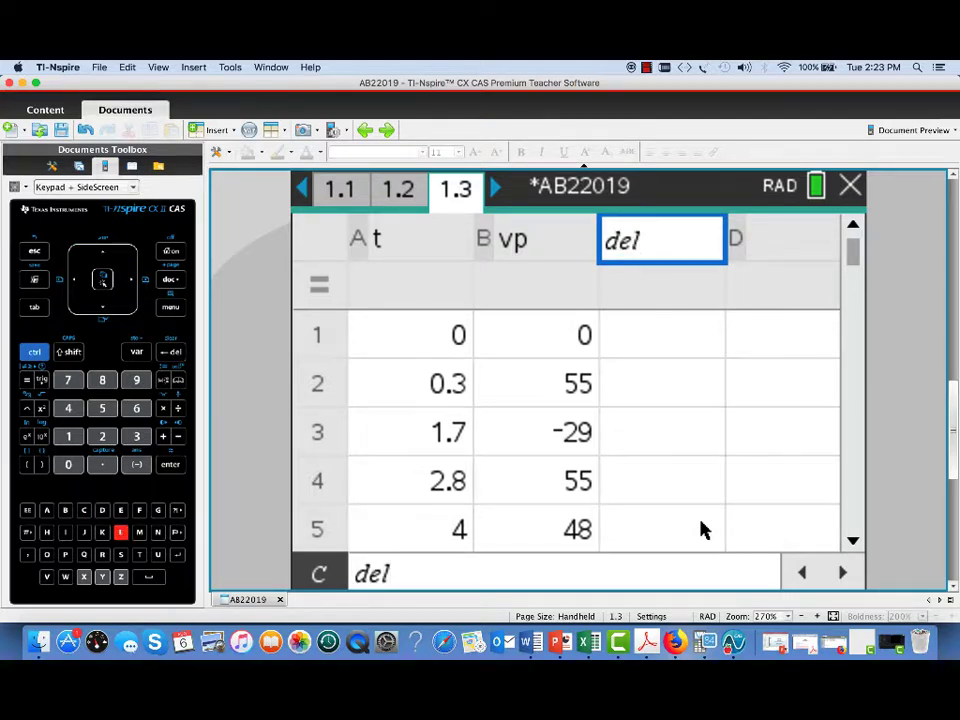
pyautogui.write('t')
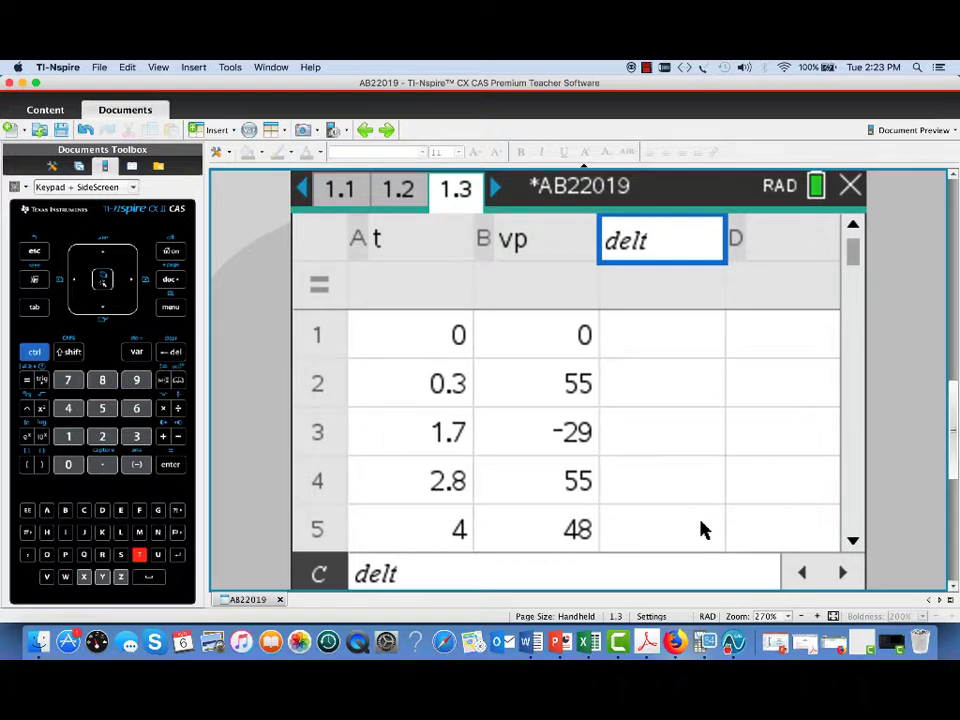
pyautogui.write('at')
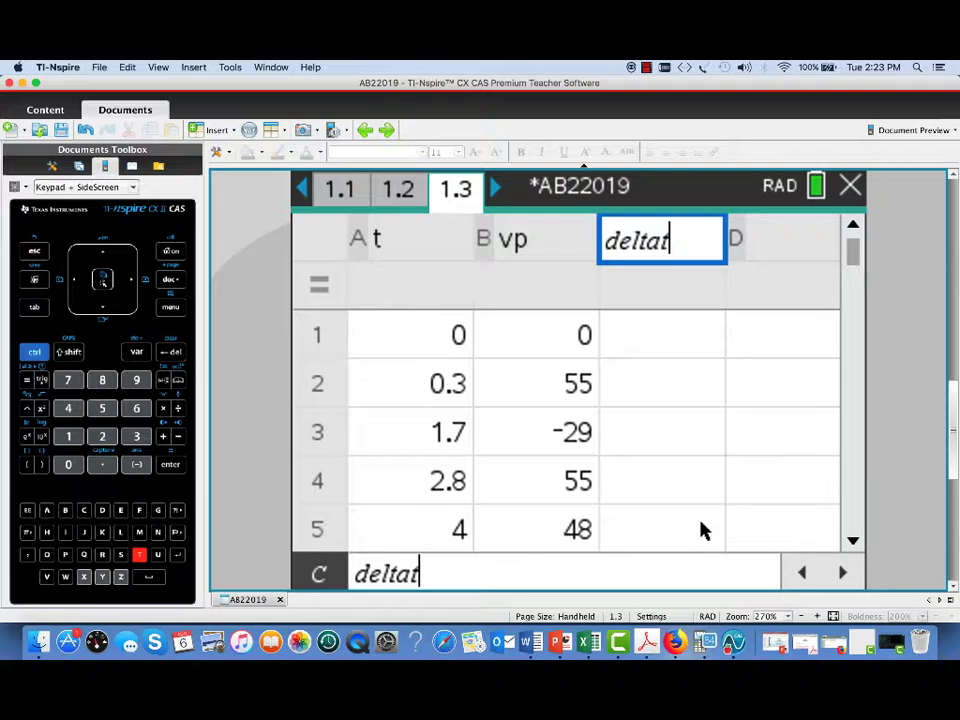
pyautogui.press('Return')
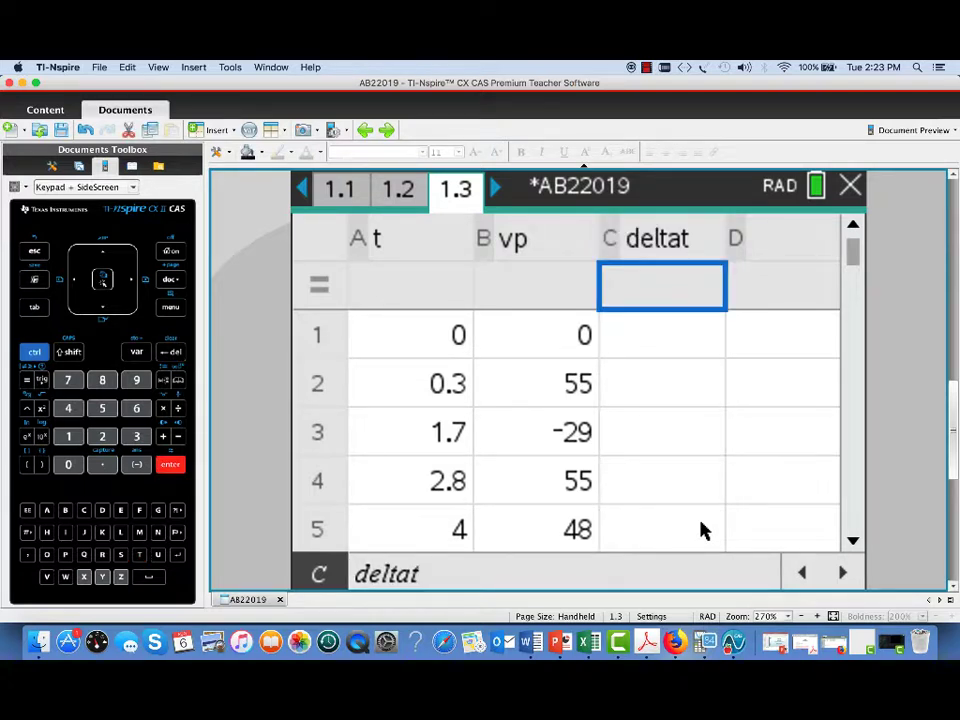
# - Put =a2-a1 in C2 and fill it to C5, giving intervals 0.3, 1.4, 1.1, 1.2
pyautogui.press('Down')
pyautogui.press('Down')
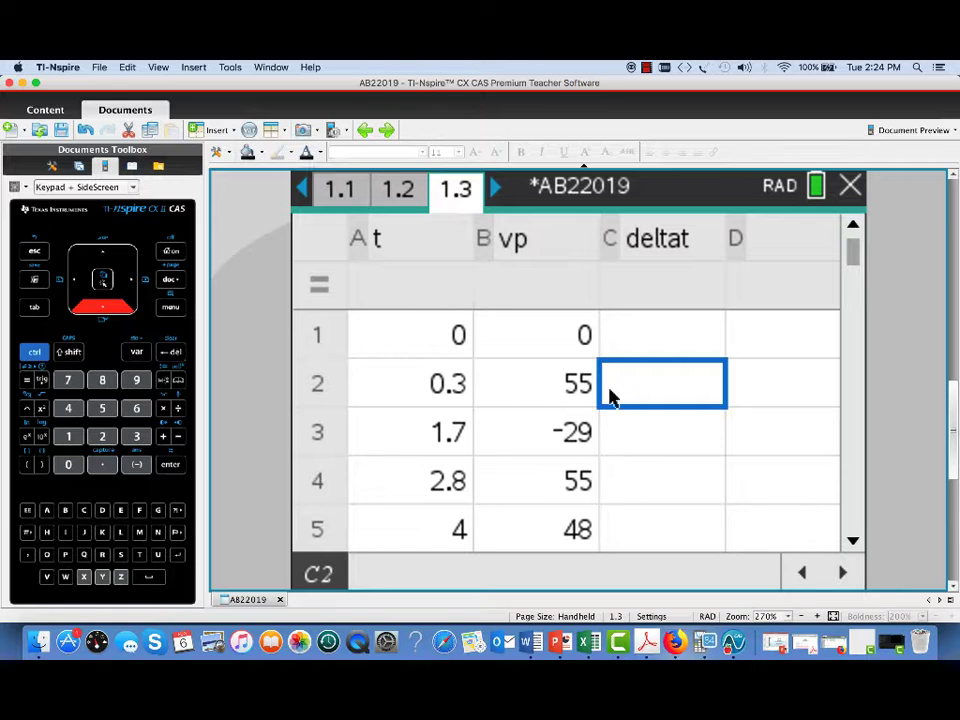
pyautogui.click(651, 392)
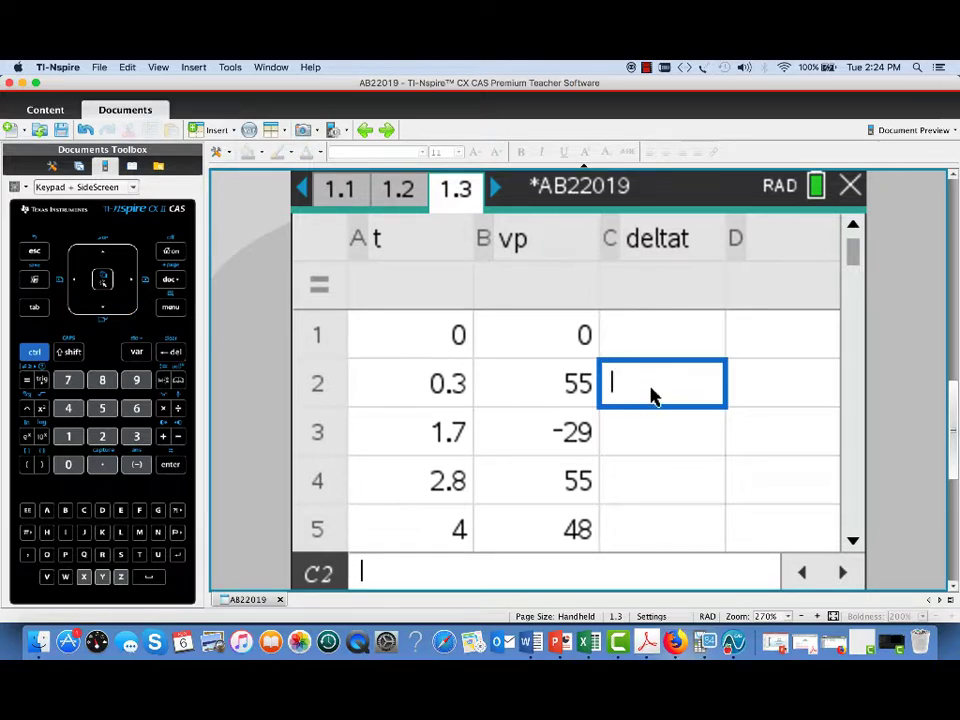
pyautogui.write('=')
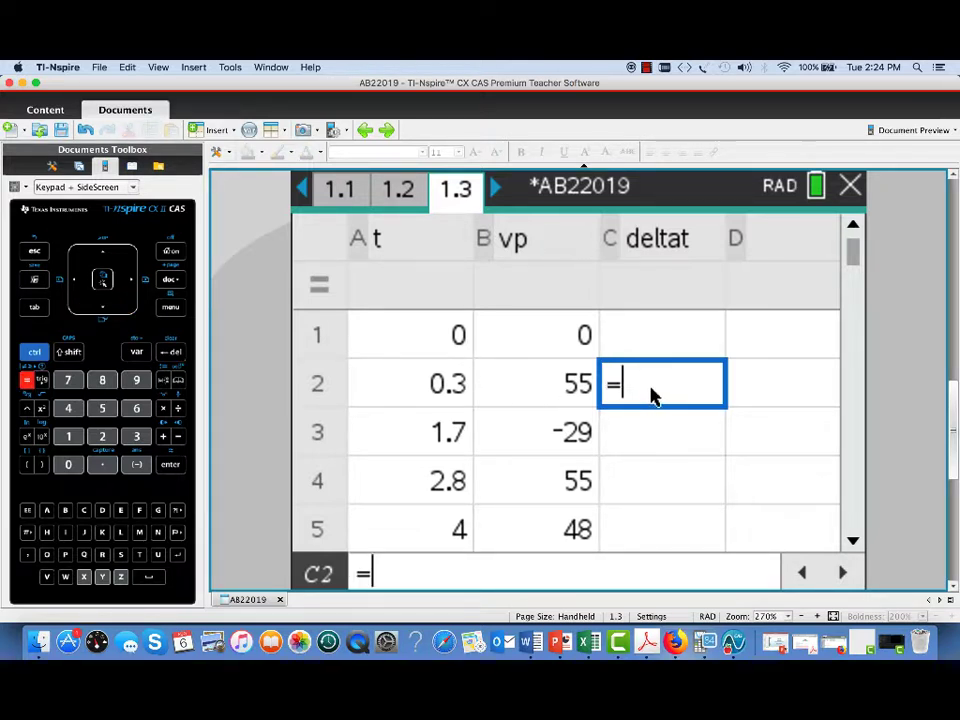
pyautogui.write('a2')
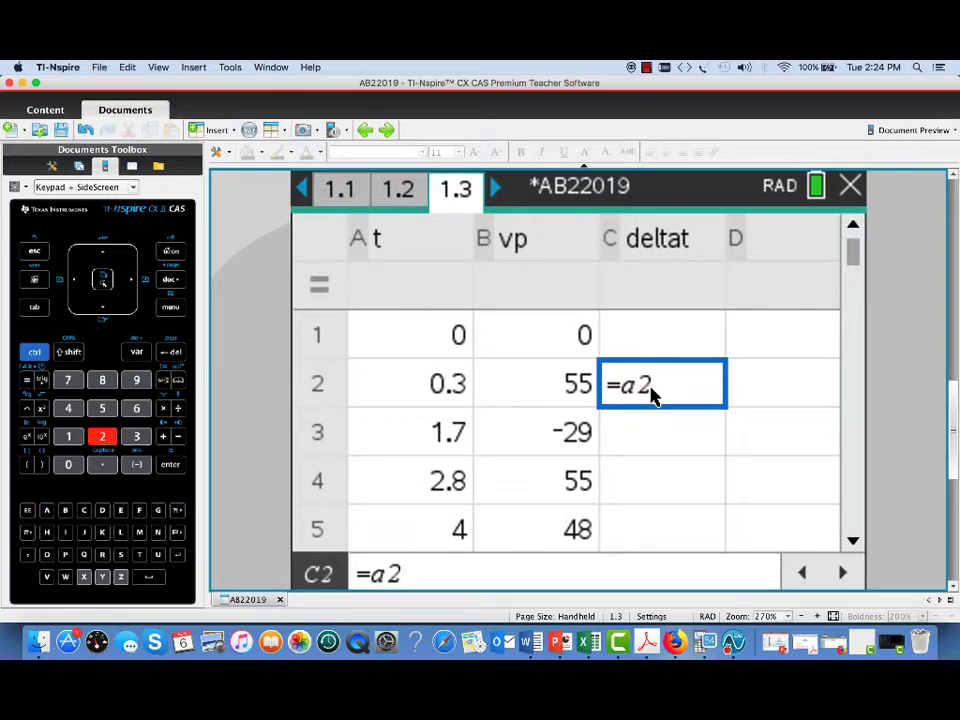
pyautogui.write('-a1')
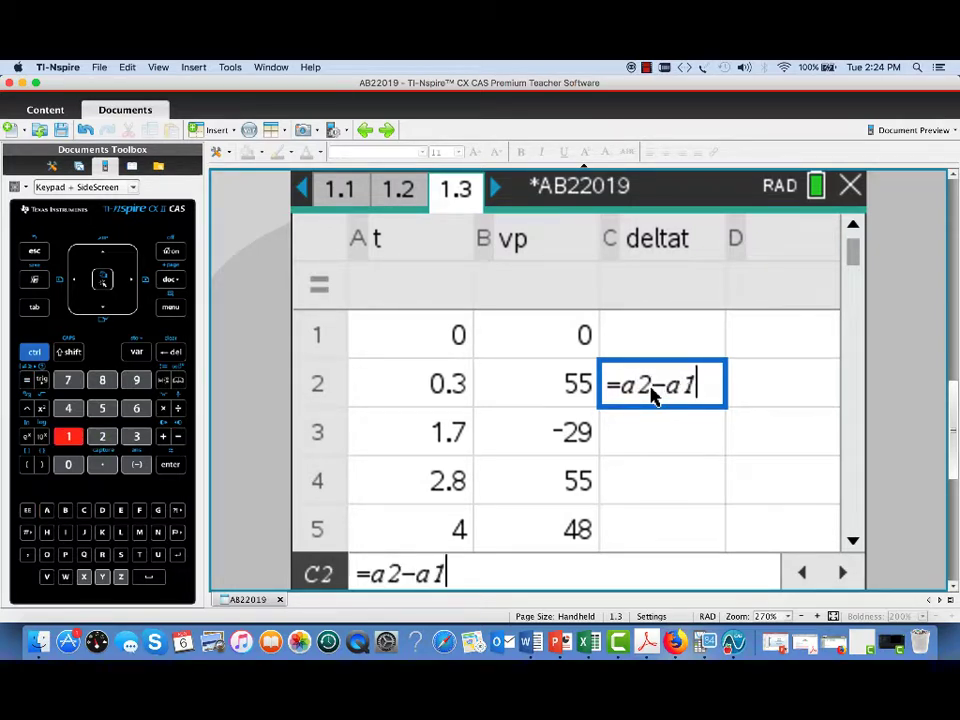
pyautogui.press('Return')
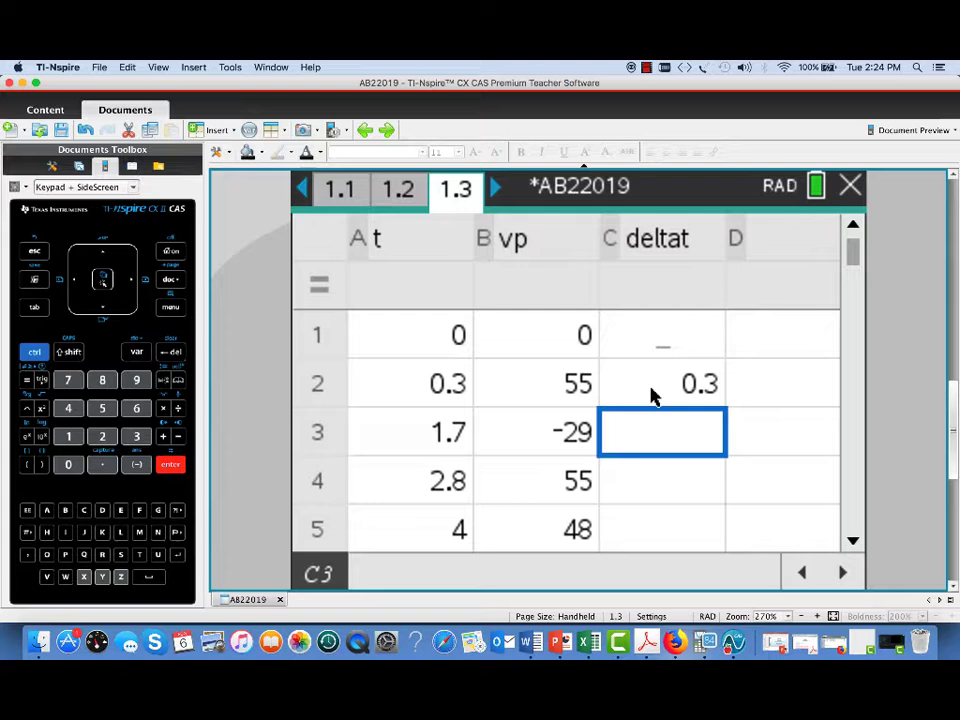
pyautogui.click(651, 392)
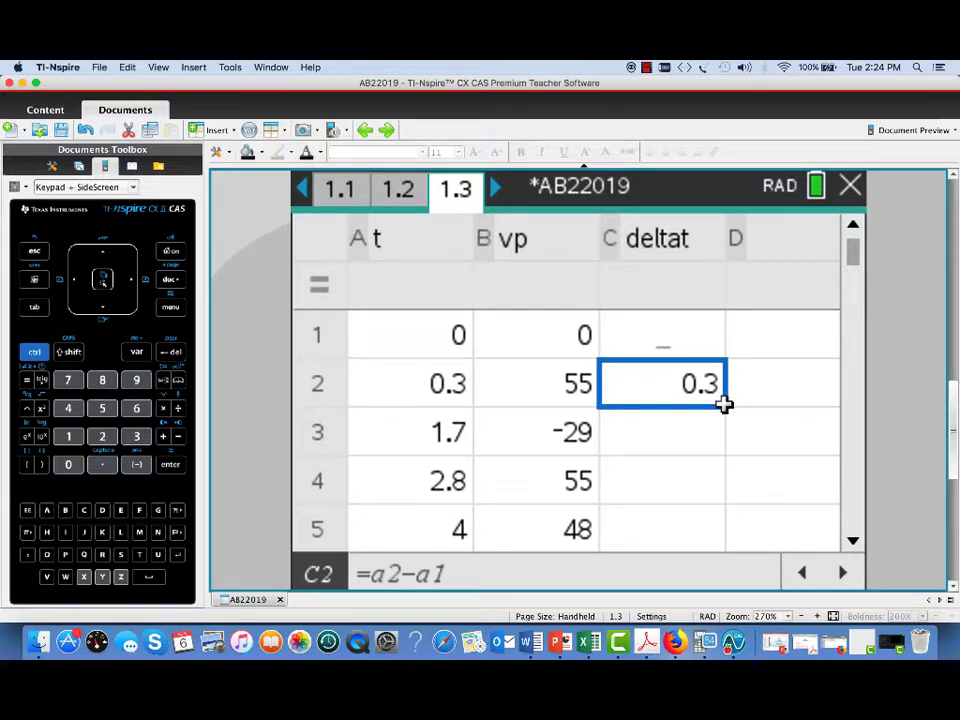
pyautogui.moveTo(725, 403); pyautogui.dragTo(725, 500)
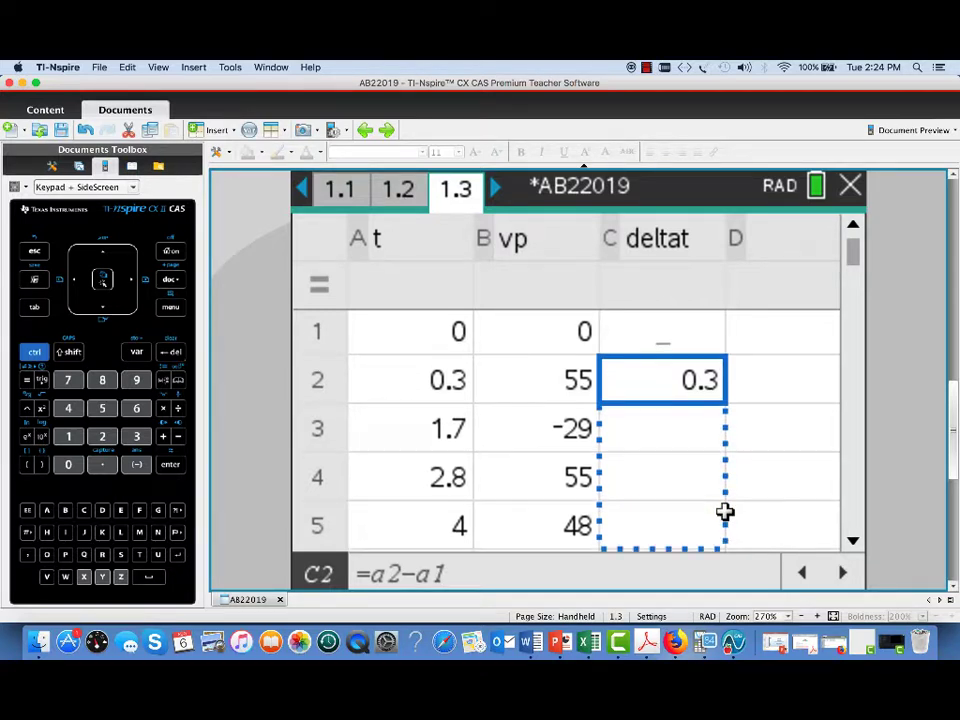
pyautogui.moveTo(725, 512); pyautogui.dragTo(725, 512)
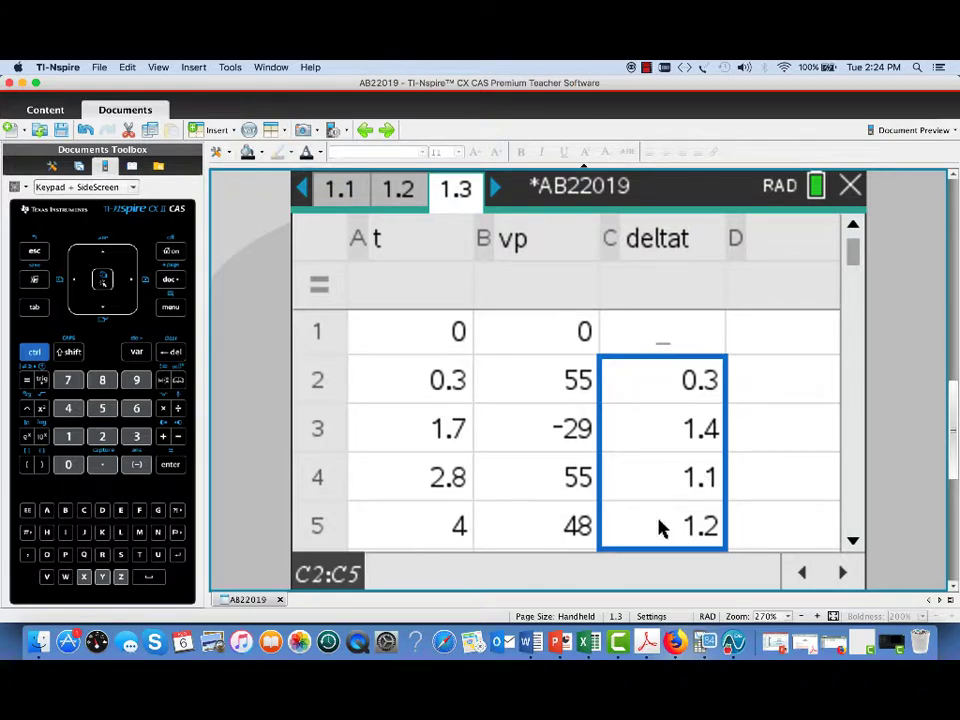
pyautogui.click(773, 546)
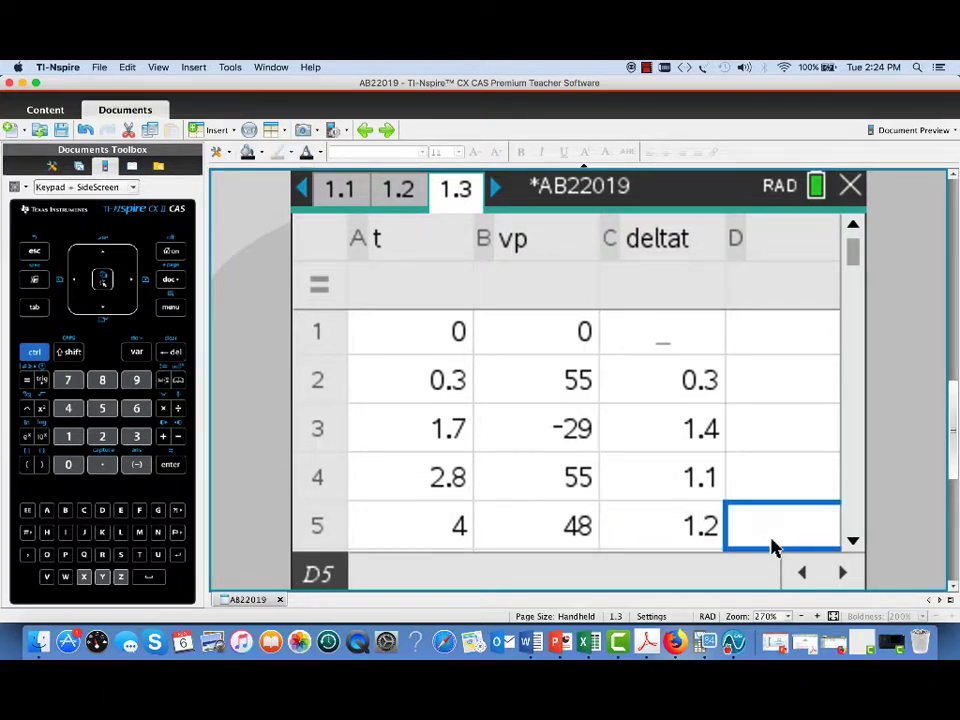
# - Name column D 'leftr' and fill D2:D5 with =b1*c2, giving 0, 77, −31.9, 66
pyautogui.click(804, 258)
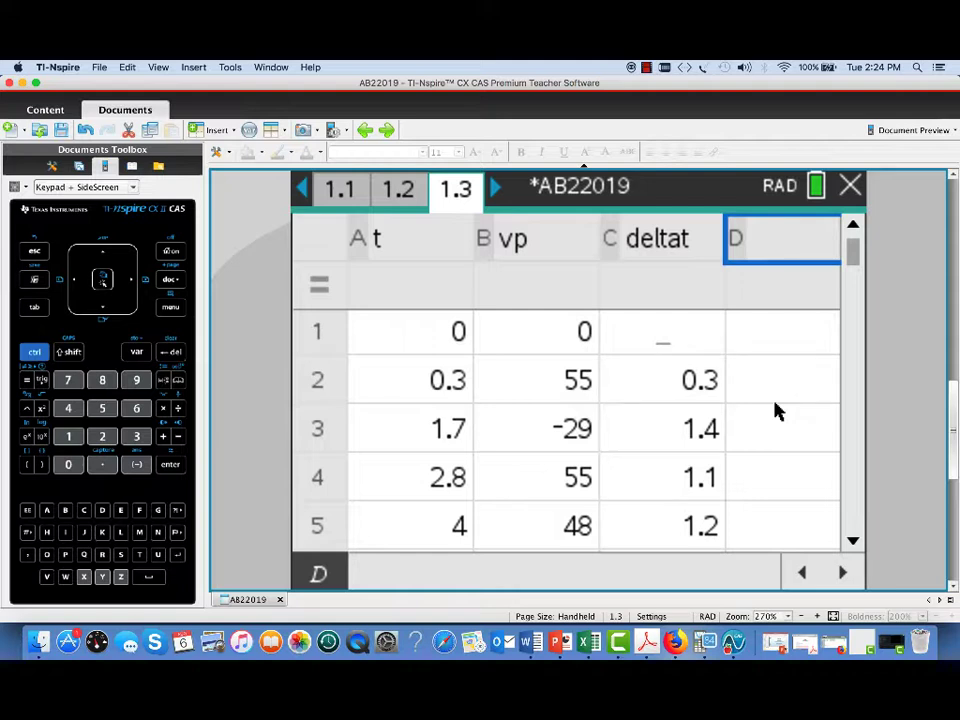
pyautogui.write('lef')
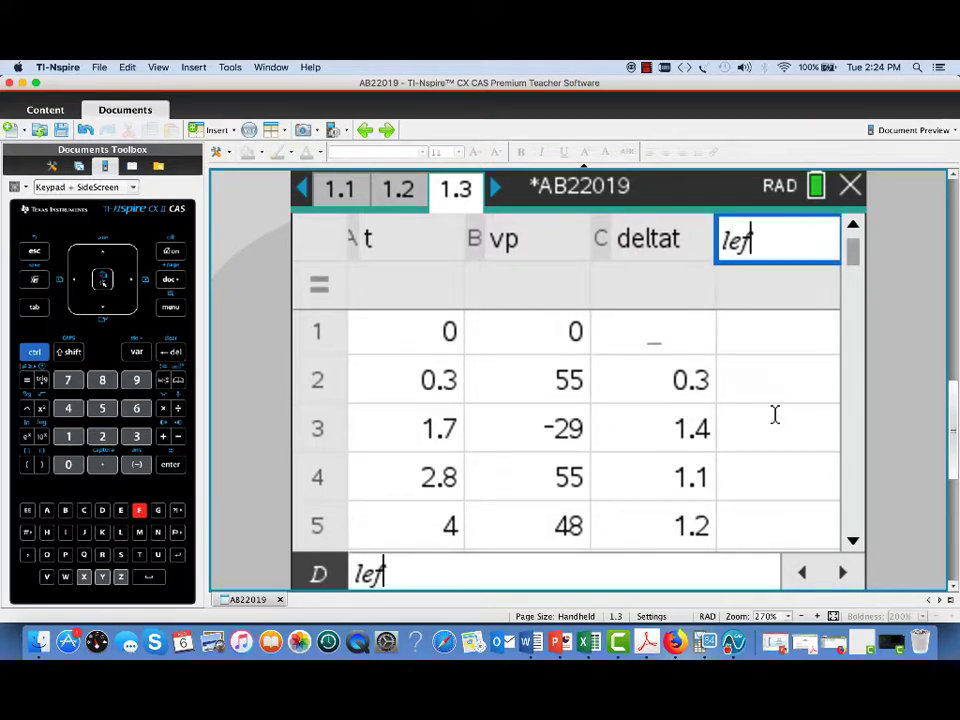
pyautogui.write('t')
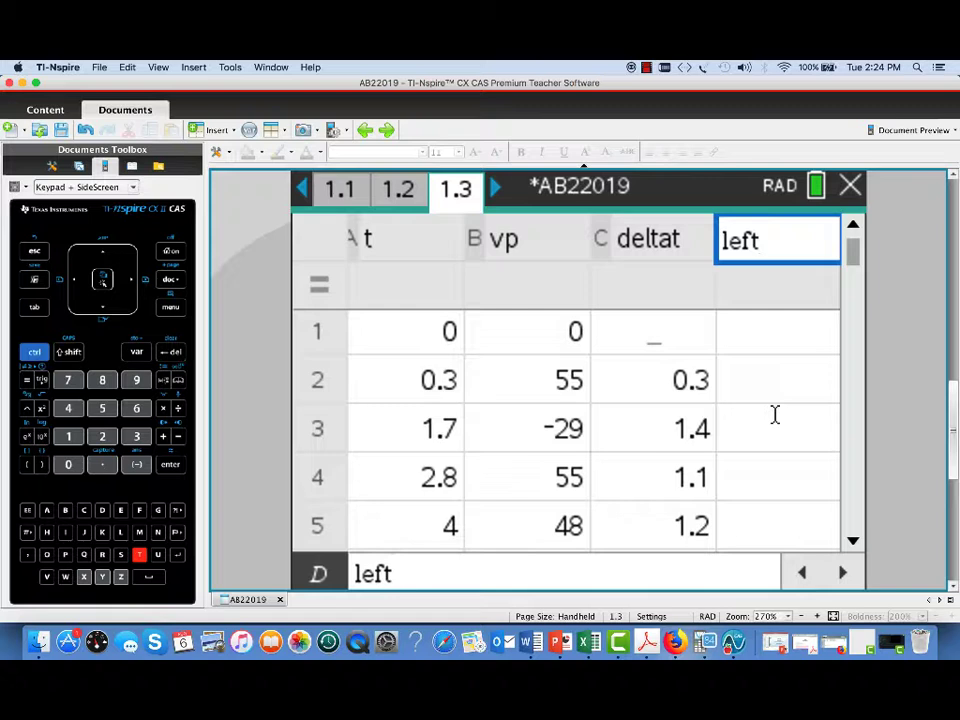
pyautogui.write('r')
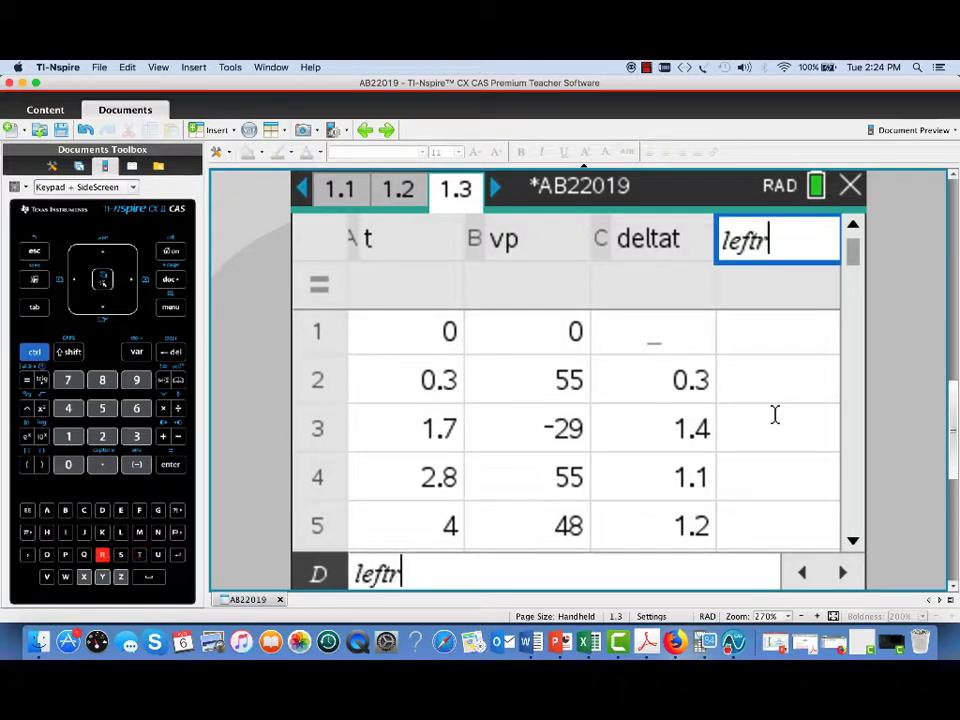
pyautogui.press('Return')
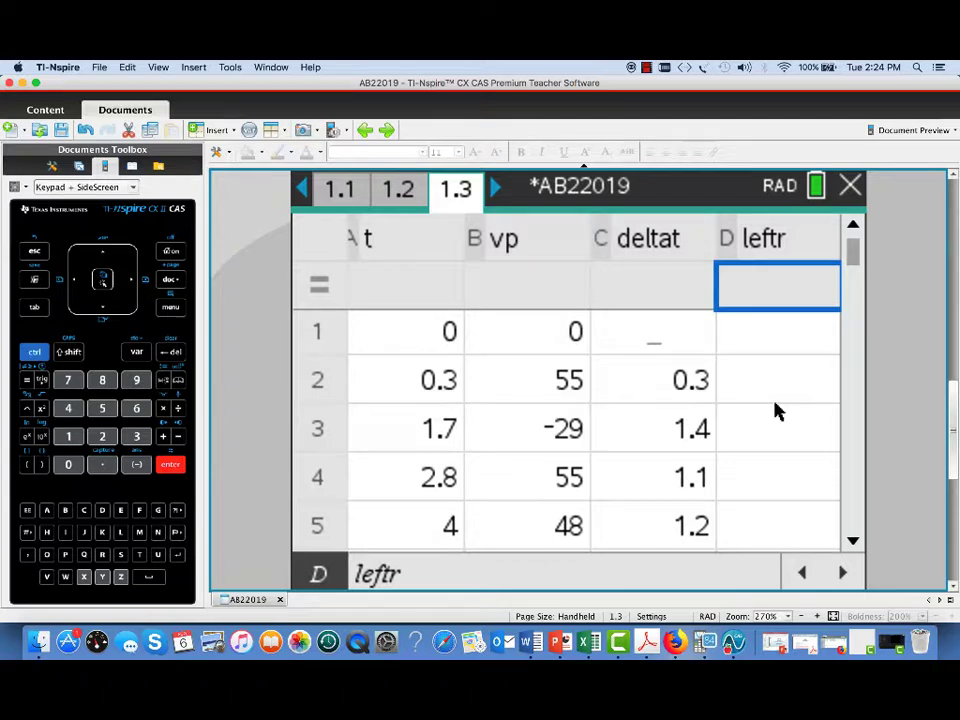
pyautogui.press('Down')
pyautogui.press('Return')
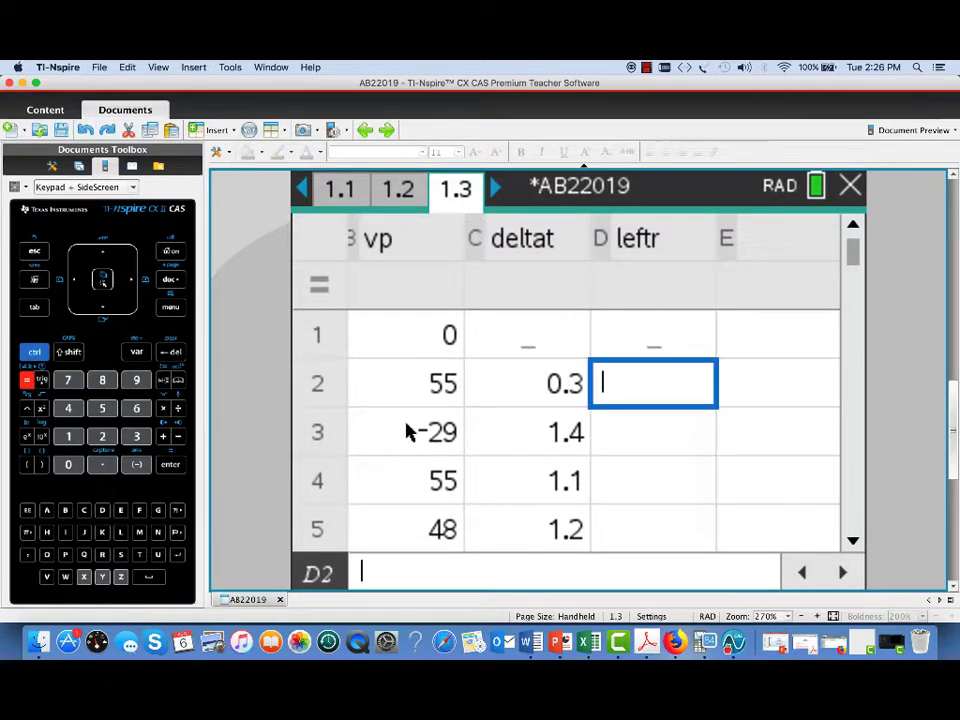
pyautogui.write('=')
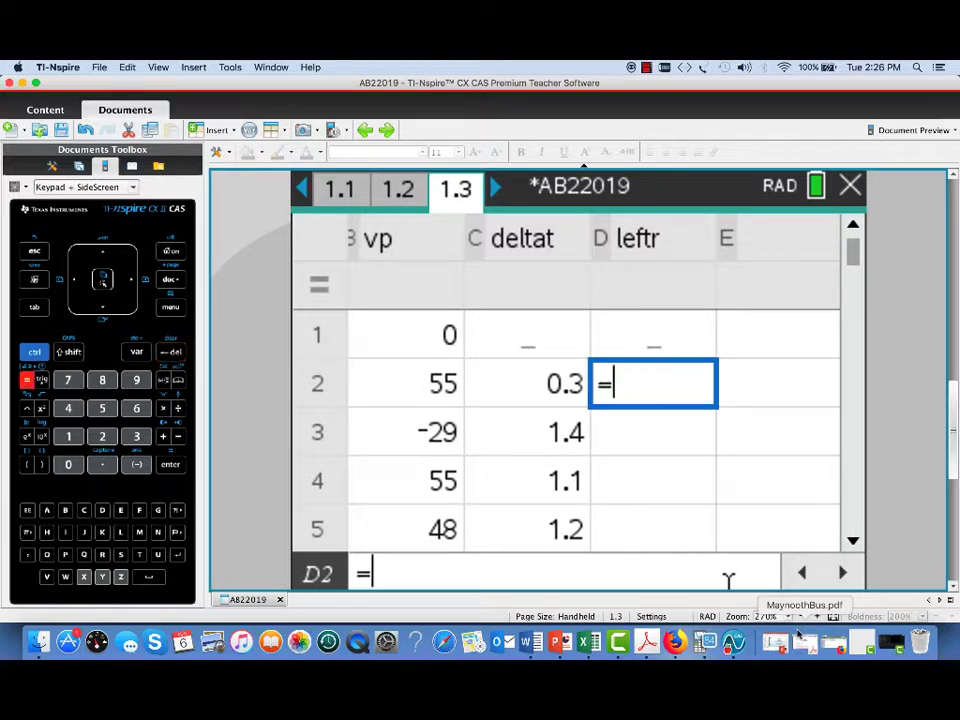
pyautogui.write('b1')
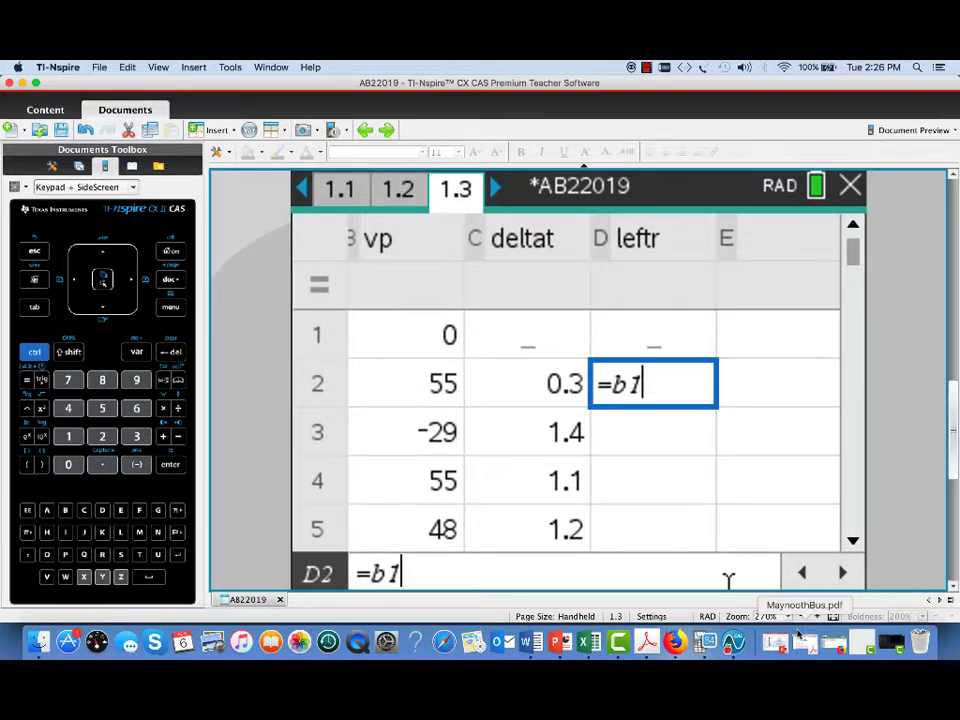
pyautogui.write('*c')
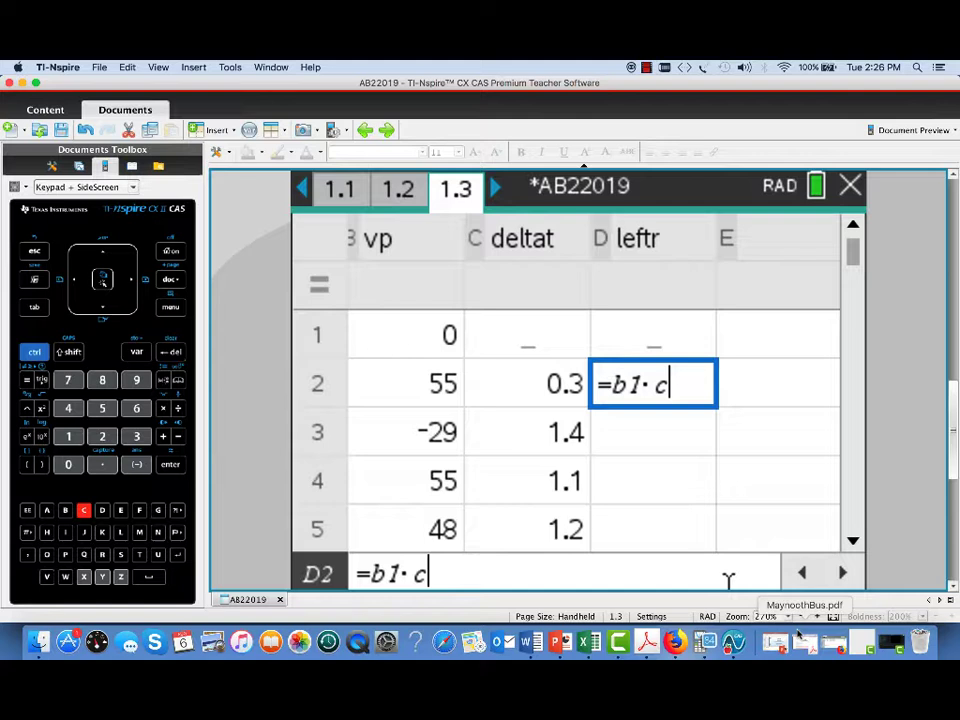
pyautogui.write('2')
pyautogui.press('Return')
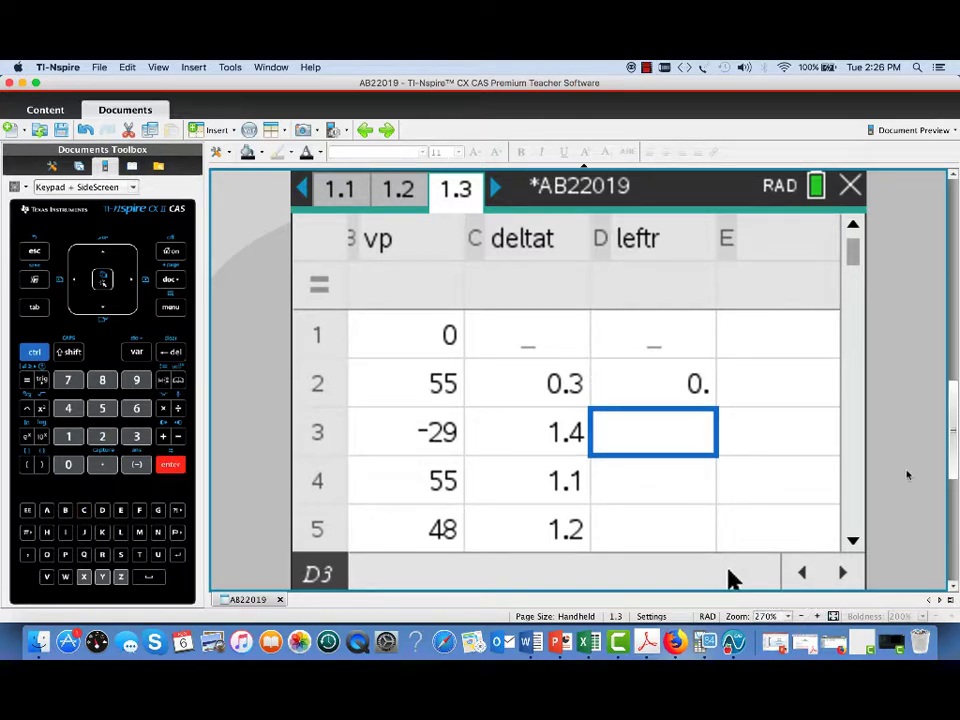
pyautogui.press('Up')
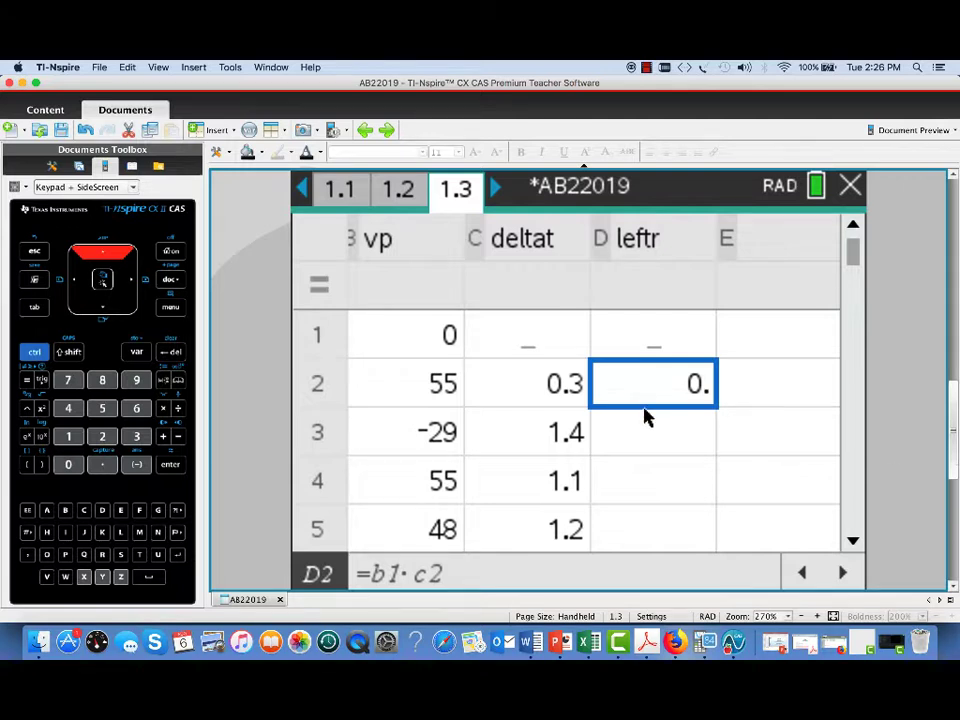
pyautogui.moveTo(713, 404); pyautogui.dragTo(700, 510)
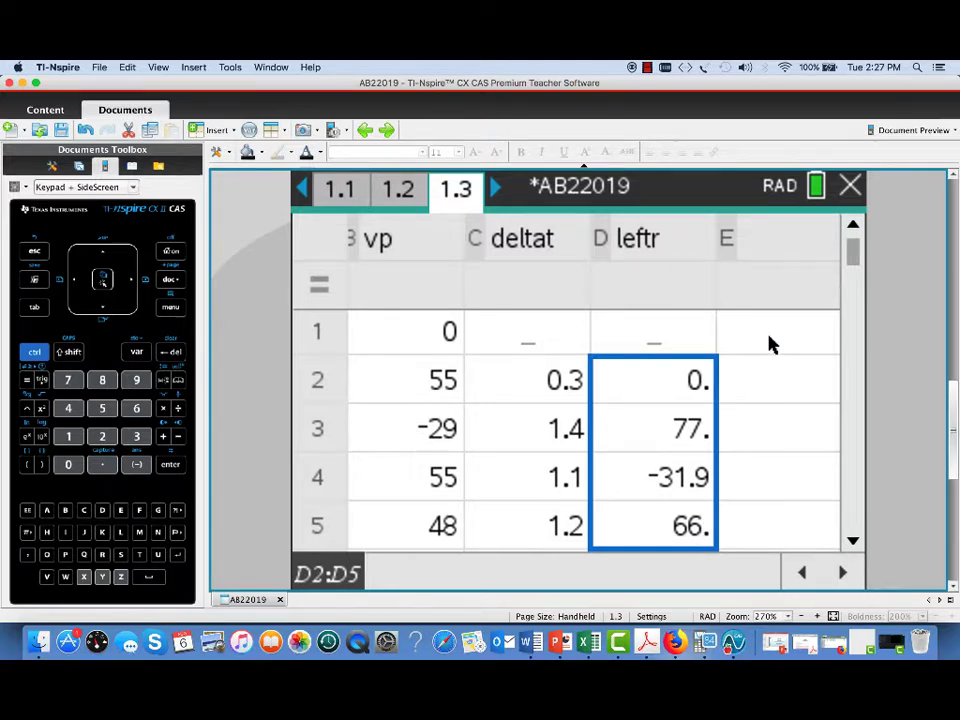
pyautogui.click(681, 520)
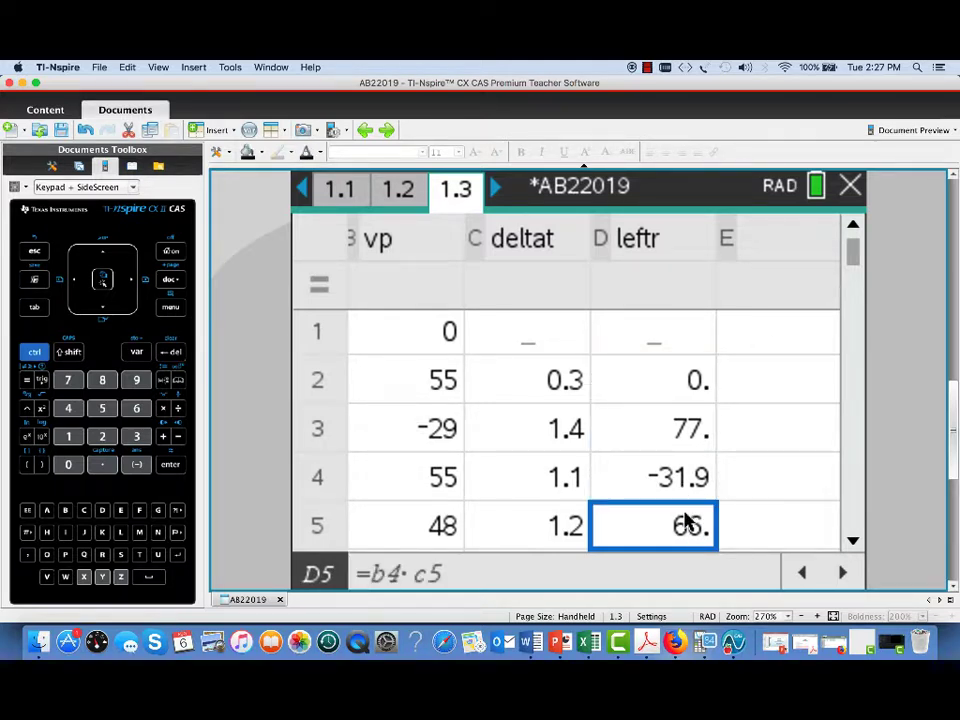
# - Name column E 'rightr' and fill E2:E5 with =b2*c2, giving 16.5, −40.6, 60.5, 57.6
pyautogui.click(800, 261)
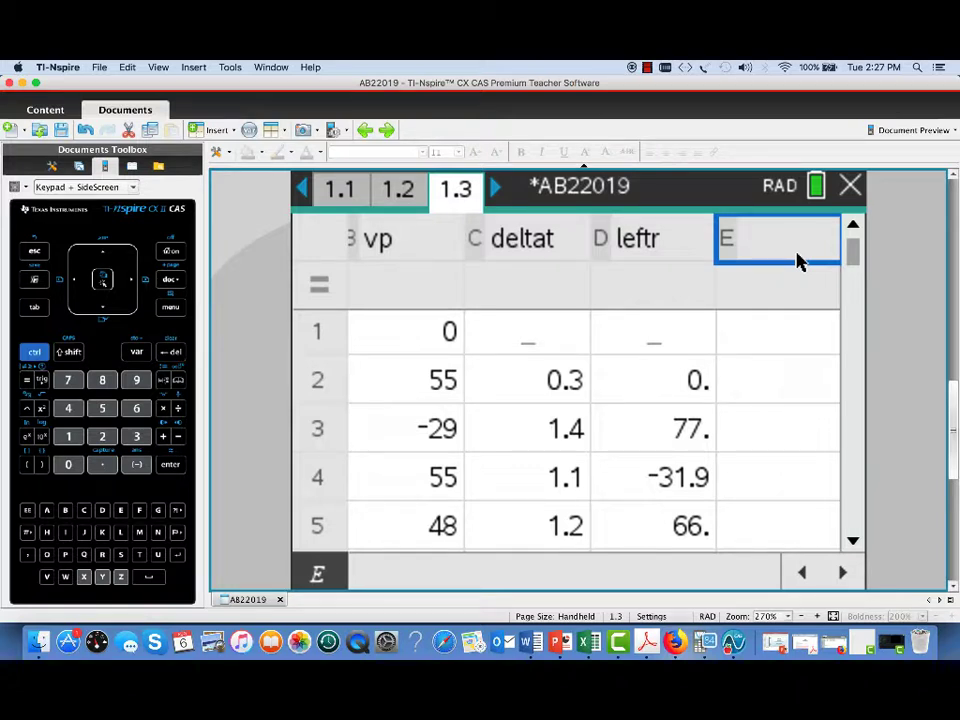
pyautogui.write('rightr')
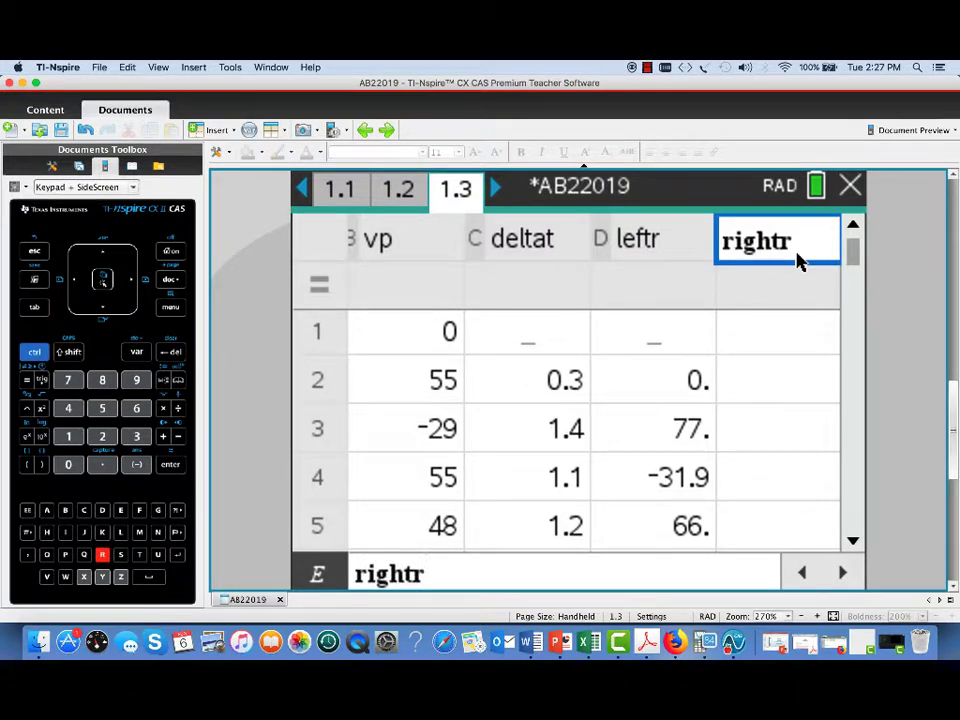
pyautogui.click(757, 380)
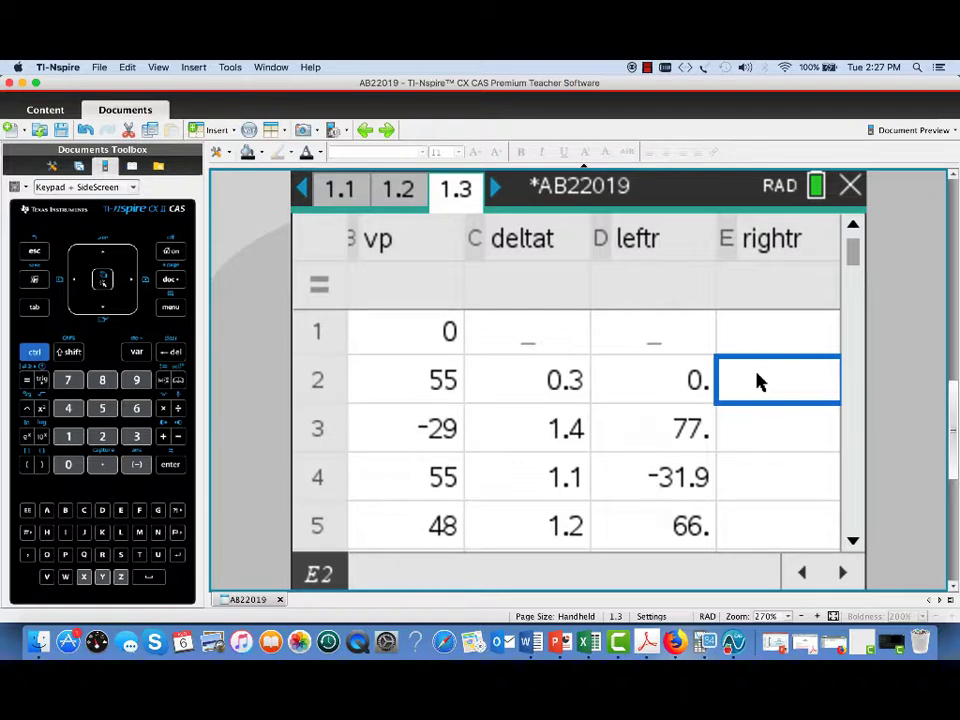
pyautogui.write('=b')
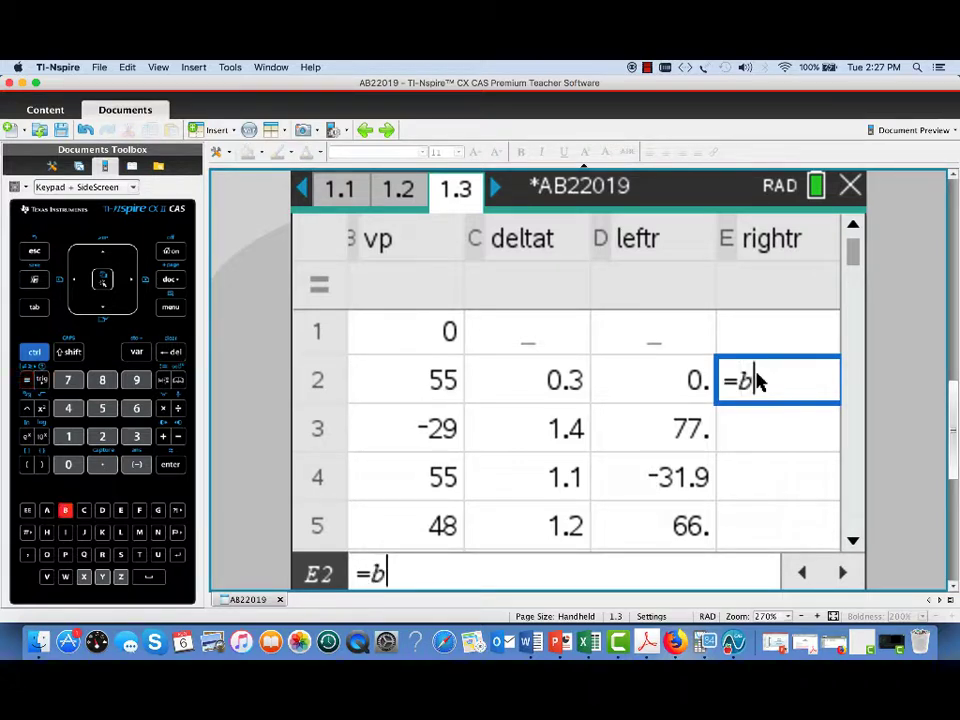
pyautogui.write('2')
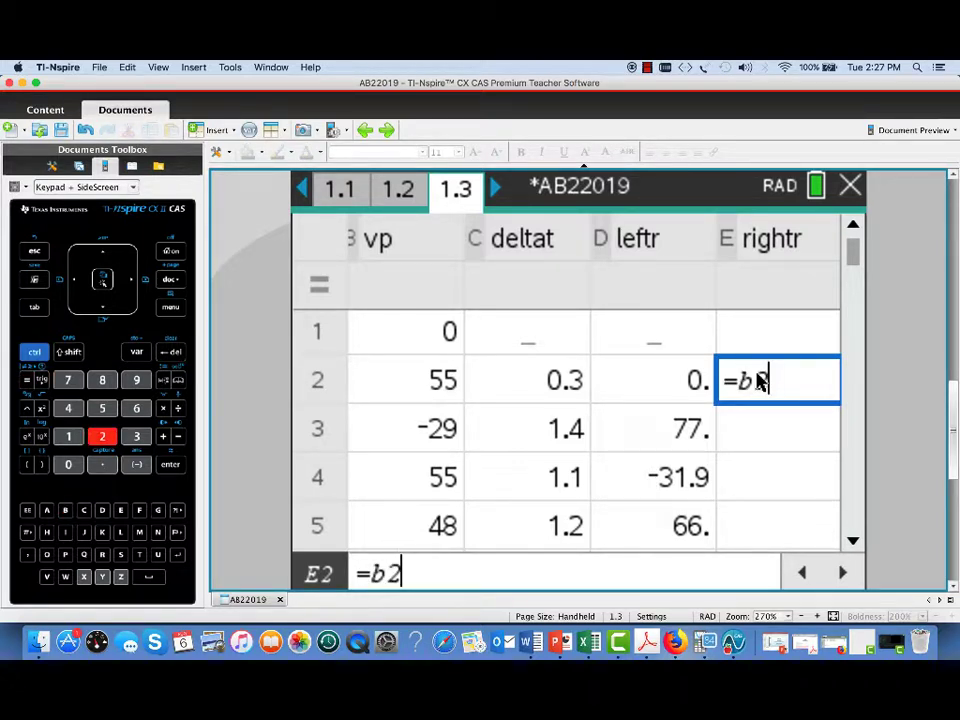
pyautogui.write('*c')
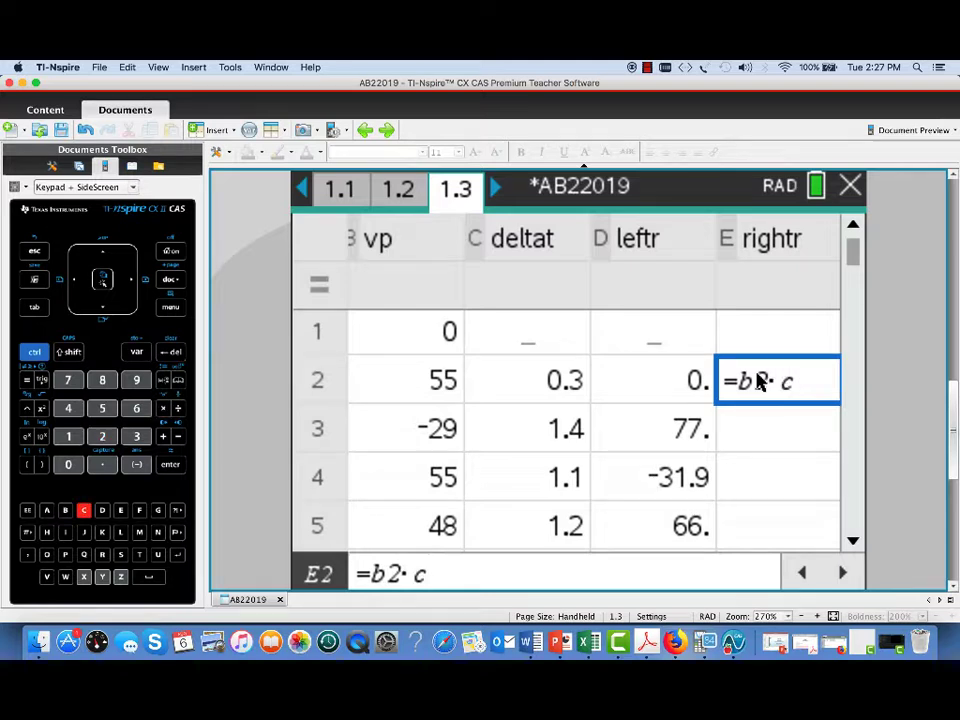
pyautogui.write('2')
pyautogui.press('Return')
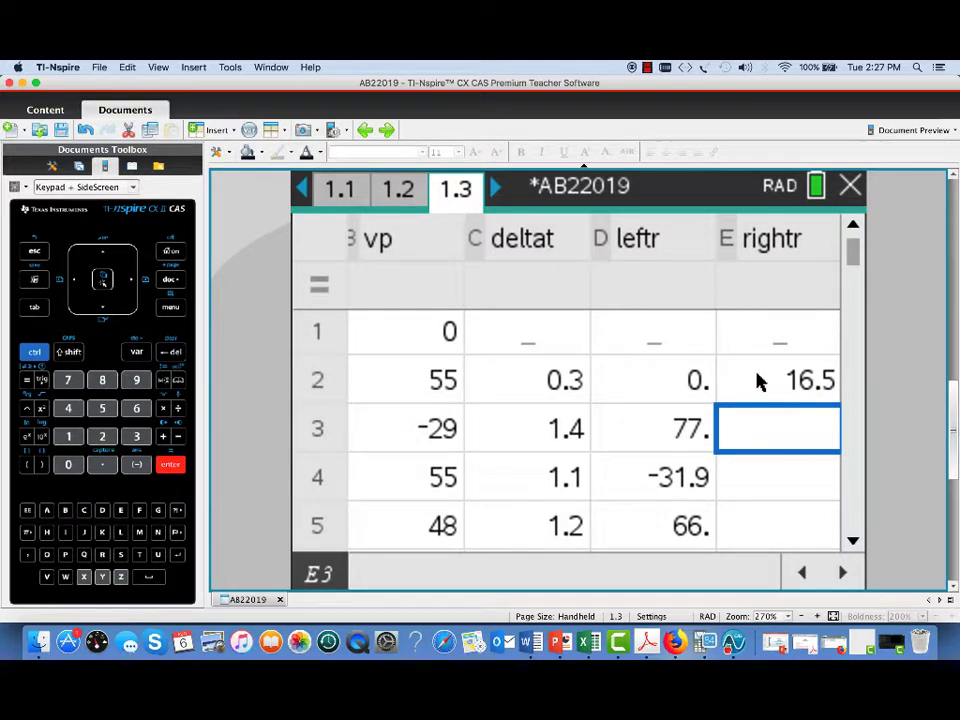
pyautogui.click(757, 381)
pyautogui.moveTo(834, 401); pyautogui.dragTo(832, 503)
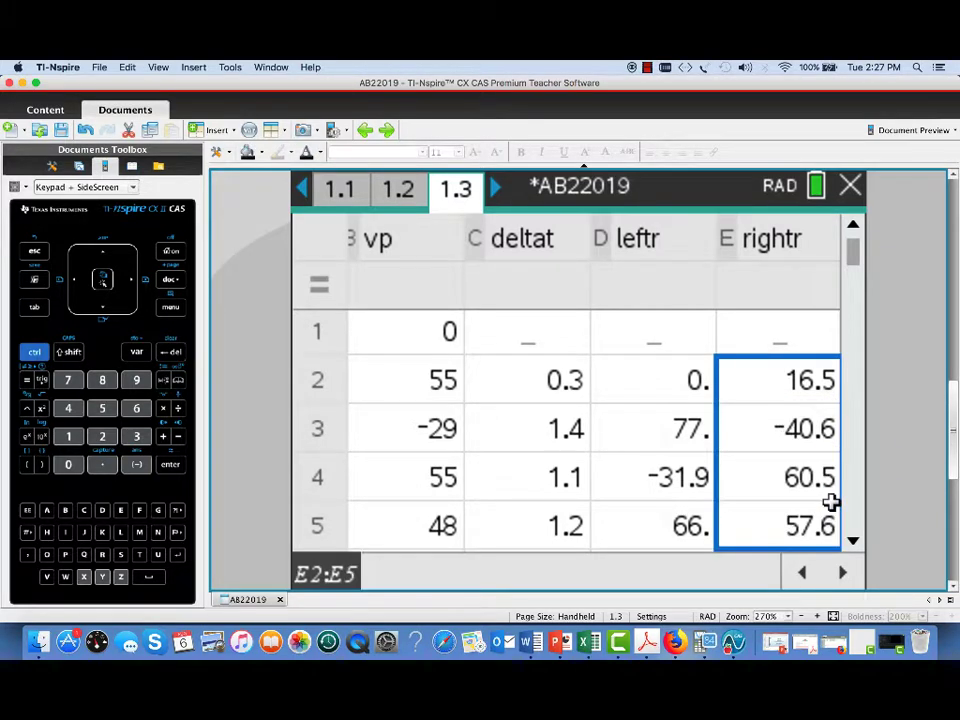
pyautogui.click(841, 573)
pyautogui.click(841, 573)
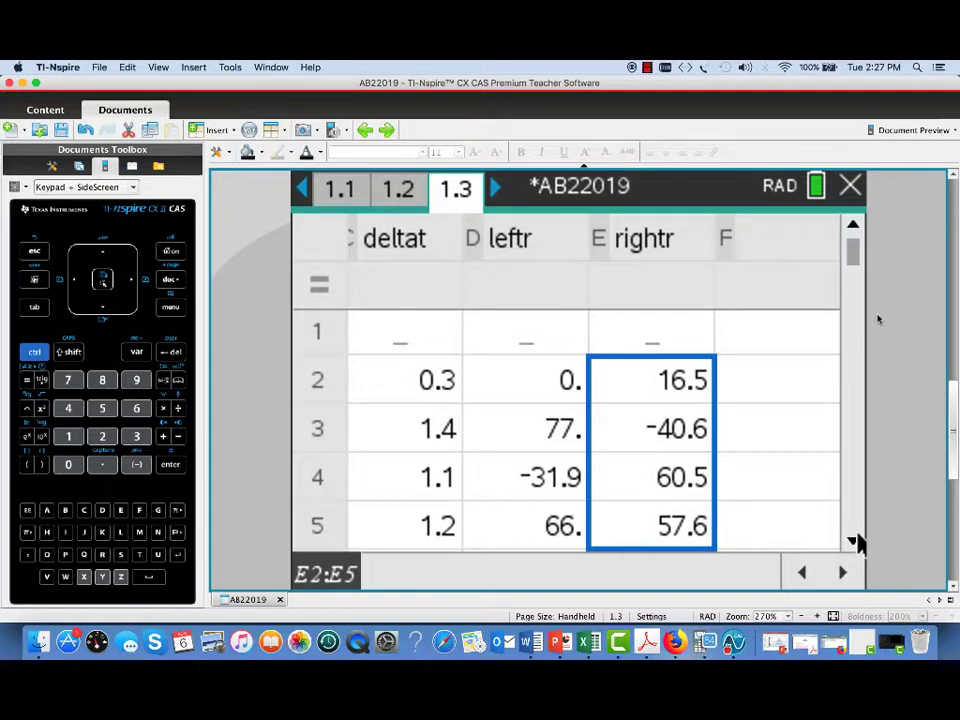
# - Name column F 'avgvp' and fill F2:F5 with =(b2+b1)/2, giving 55/2, 13, 13, 103/2
pyautogui.click(795, 250)
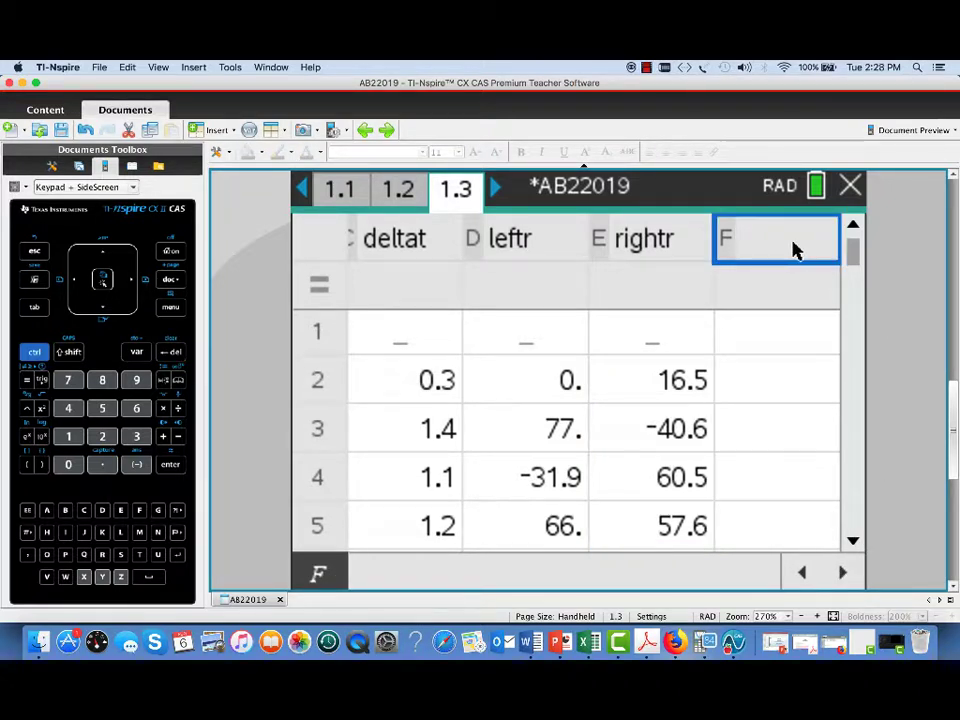
pyautogui.write('a')
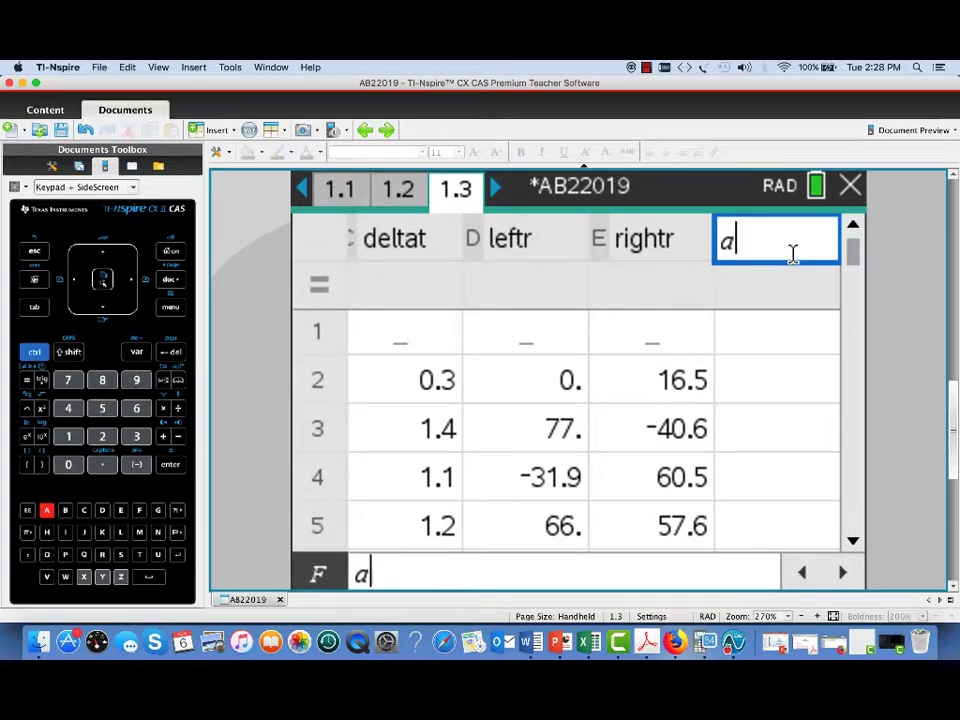
pyautogui.write('vg')
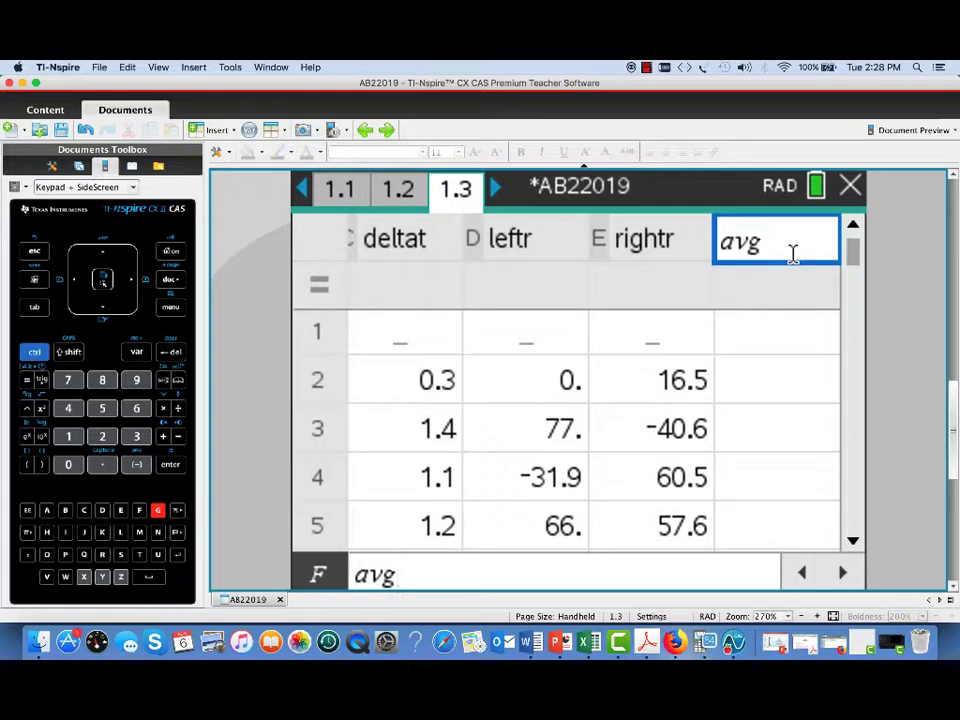
pyautogui.write('vp')
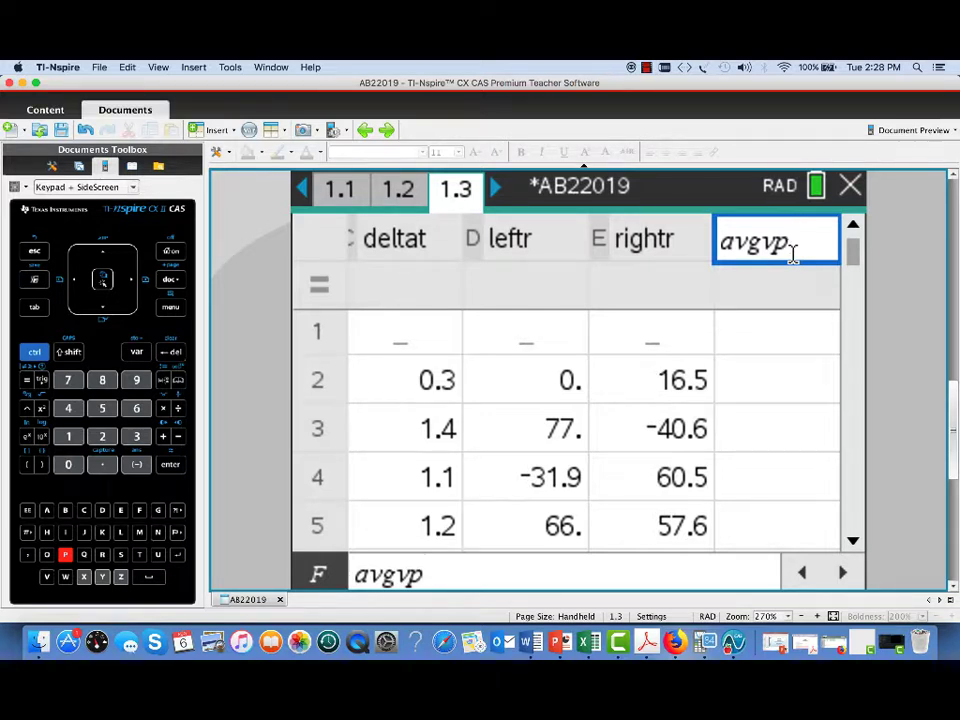
pyautogui.press('Return')
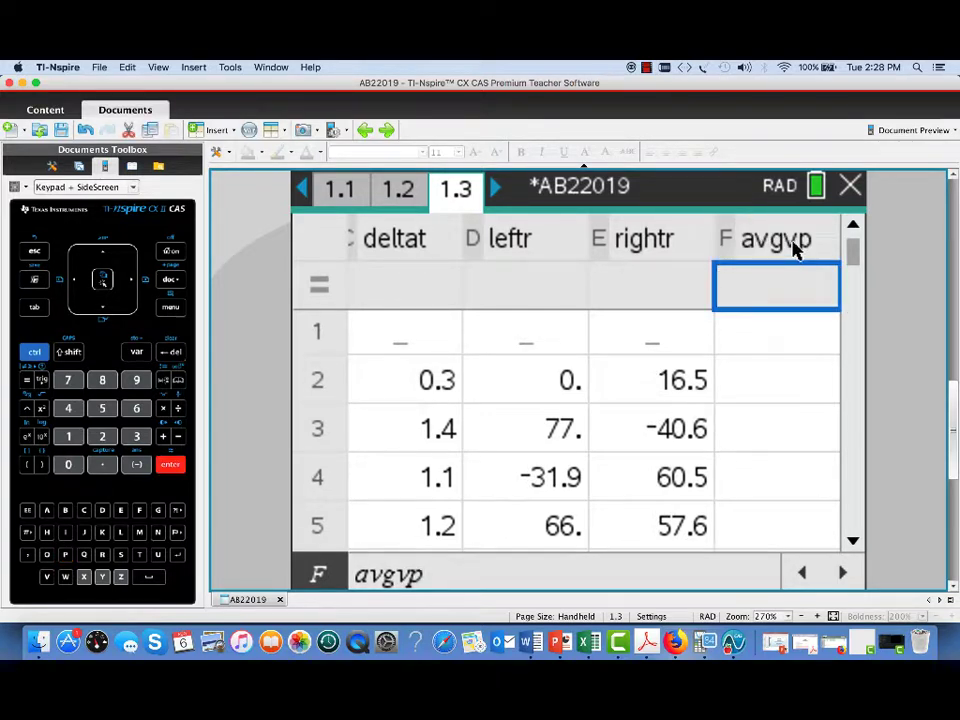
pyautogui.click(768, 376)
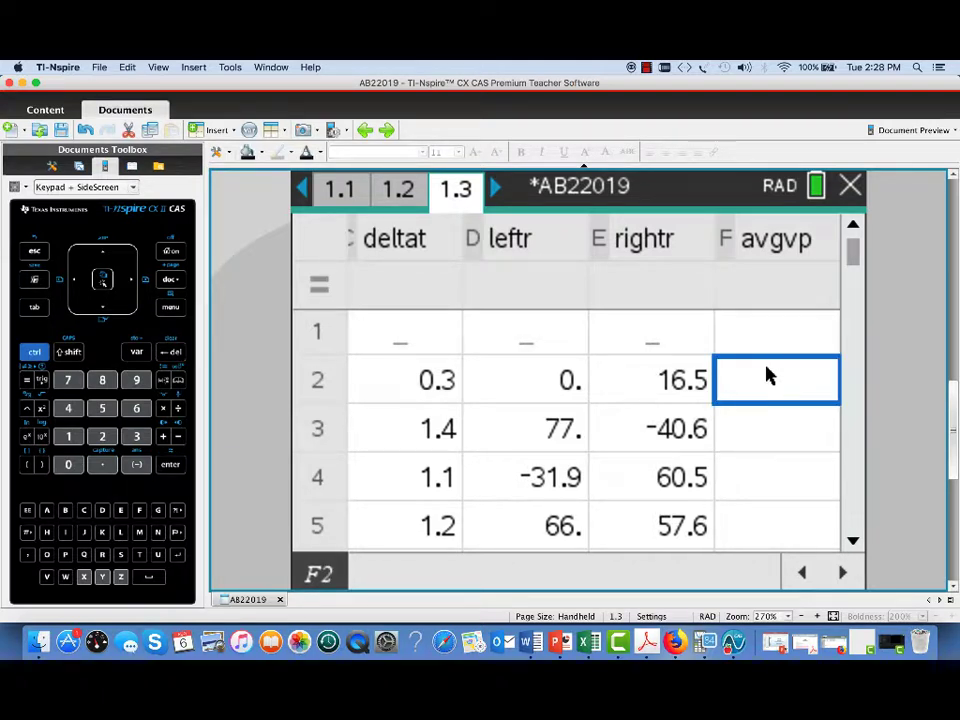
pyautogui.write('=')
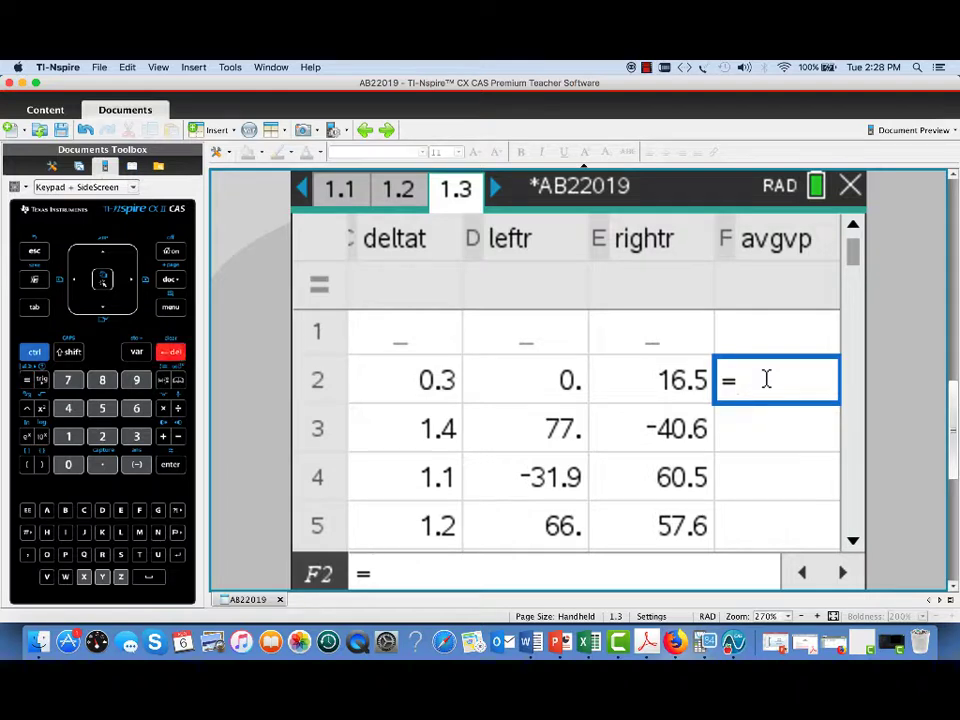
pyautogui.write('(b2')
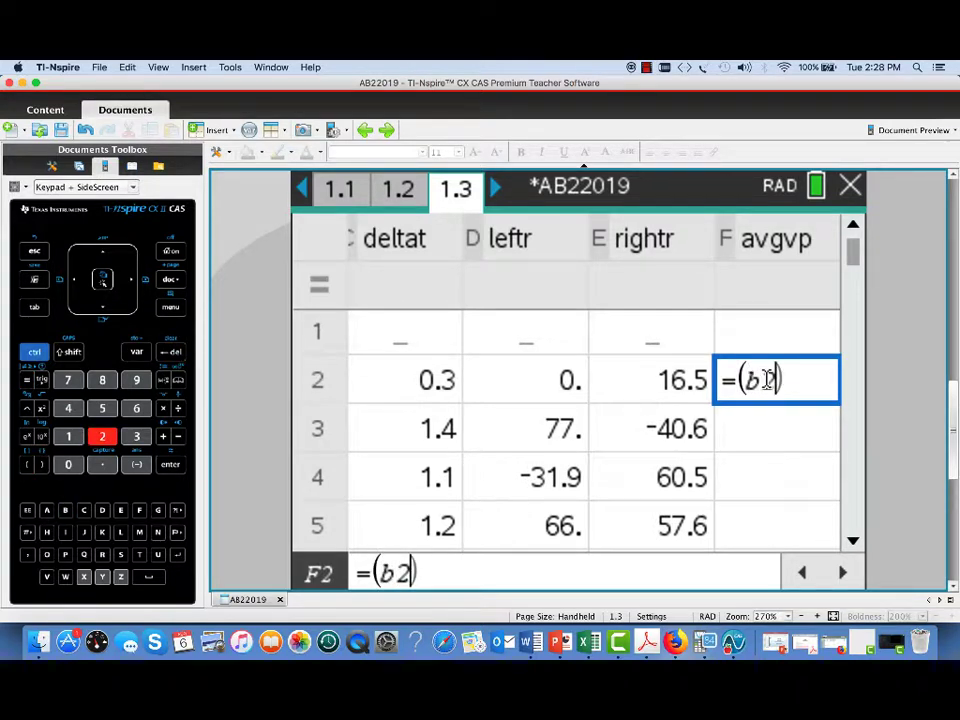
pyautogui.write('+b1')
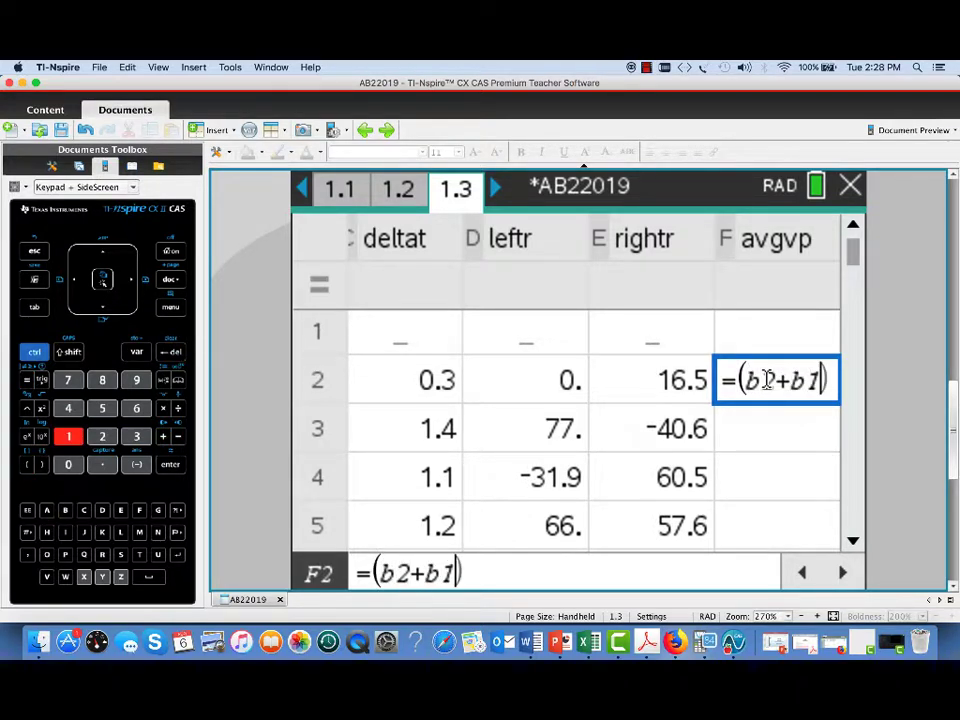
pyautogui.press('Right')
pyautogui.write('/2')
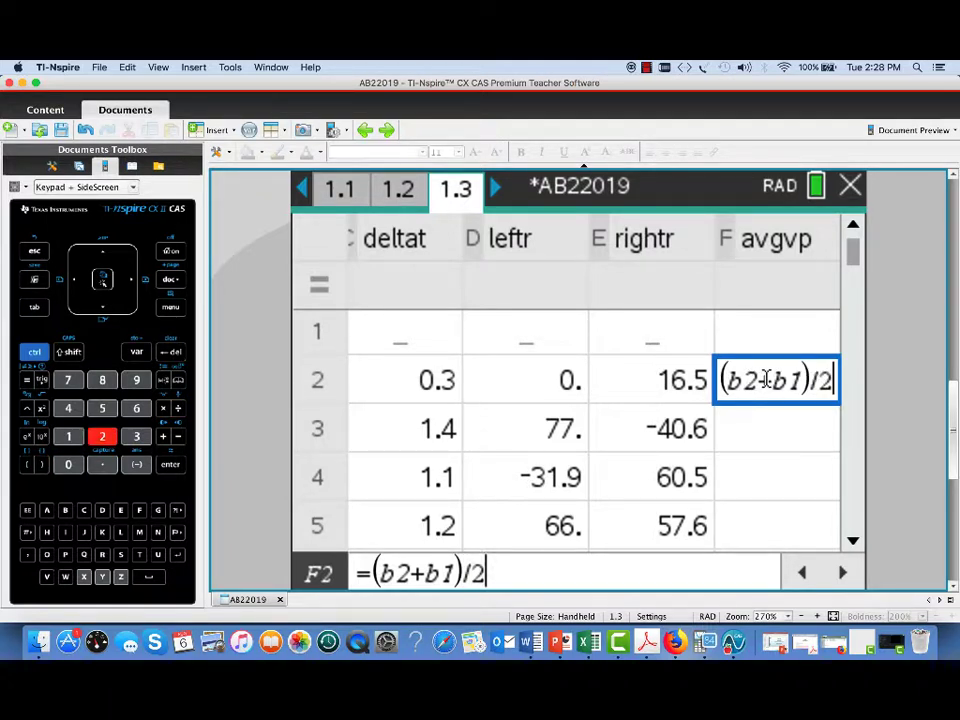
pyautogui.press('Return')
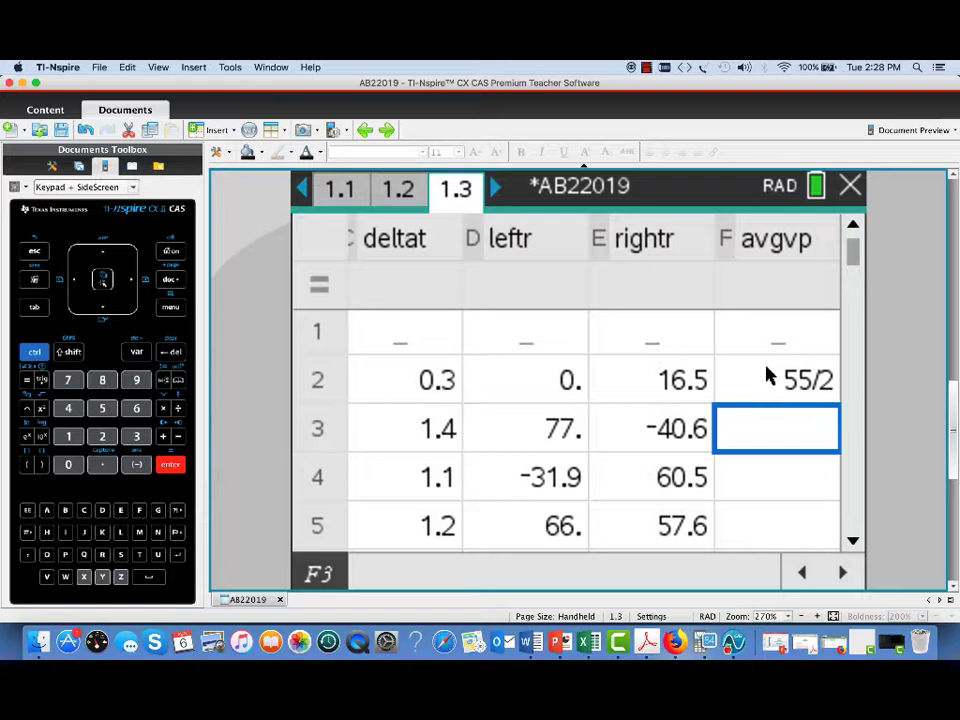
pyautogui.click(769, 375)
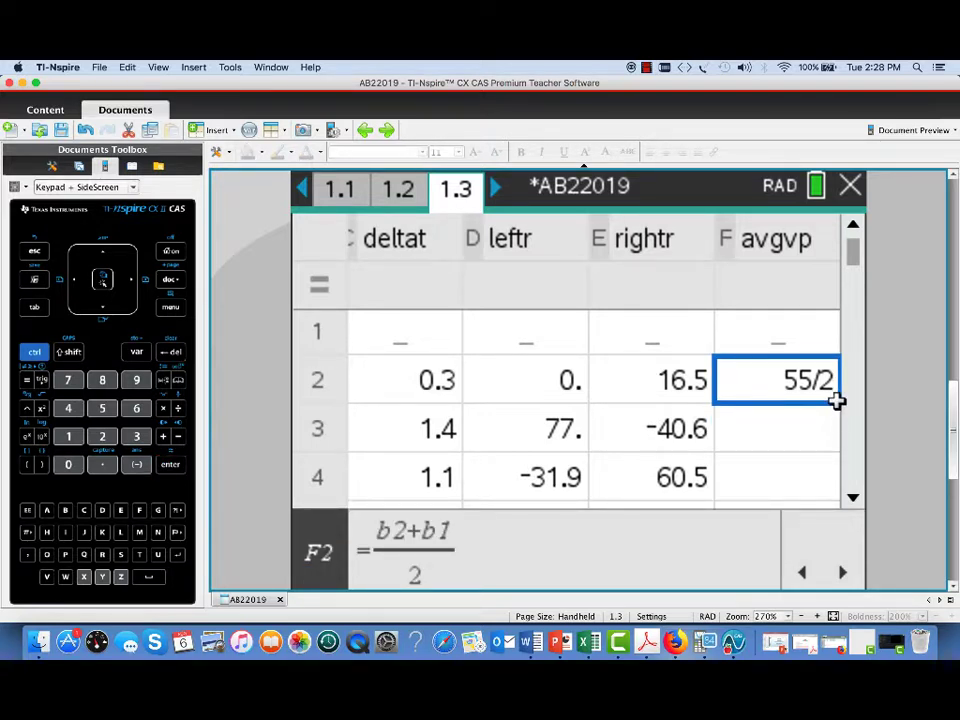
pyautogui.moveTo(836, 400); pyautogui.dragTo(833, 484)
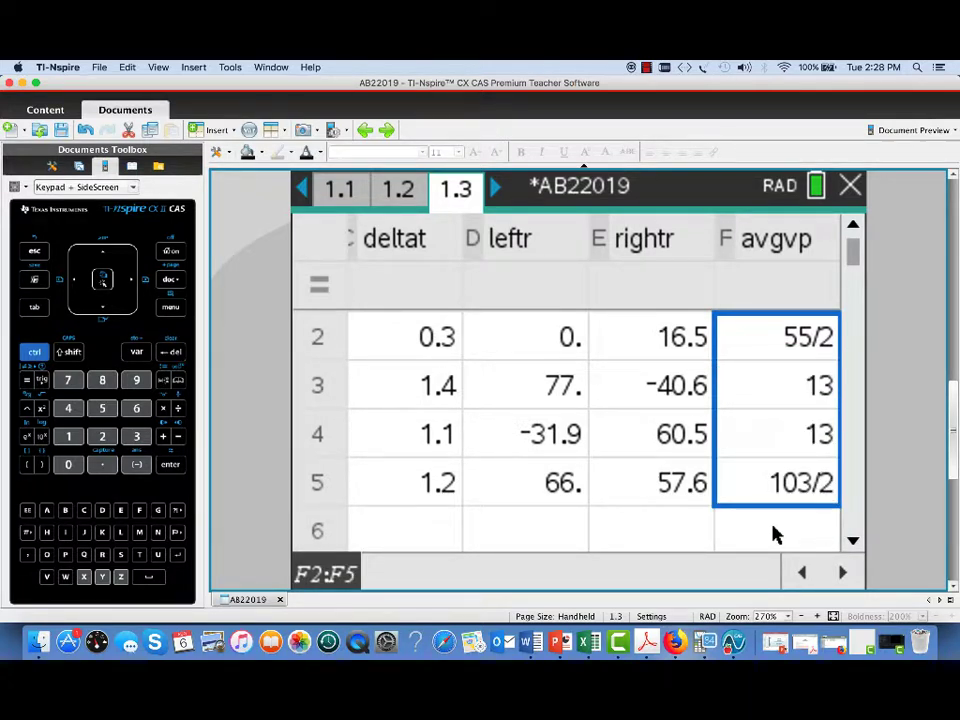
# - Name column G 'trap'
pyautogui.click(793, 480)
pyautogui.press('Up')
pyautogui.press('Up')
pyautogui.press('Up')
pyautogui.press('Up')
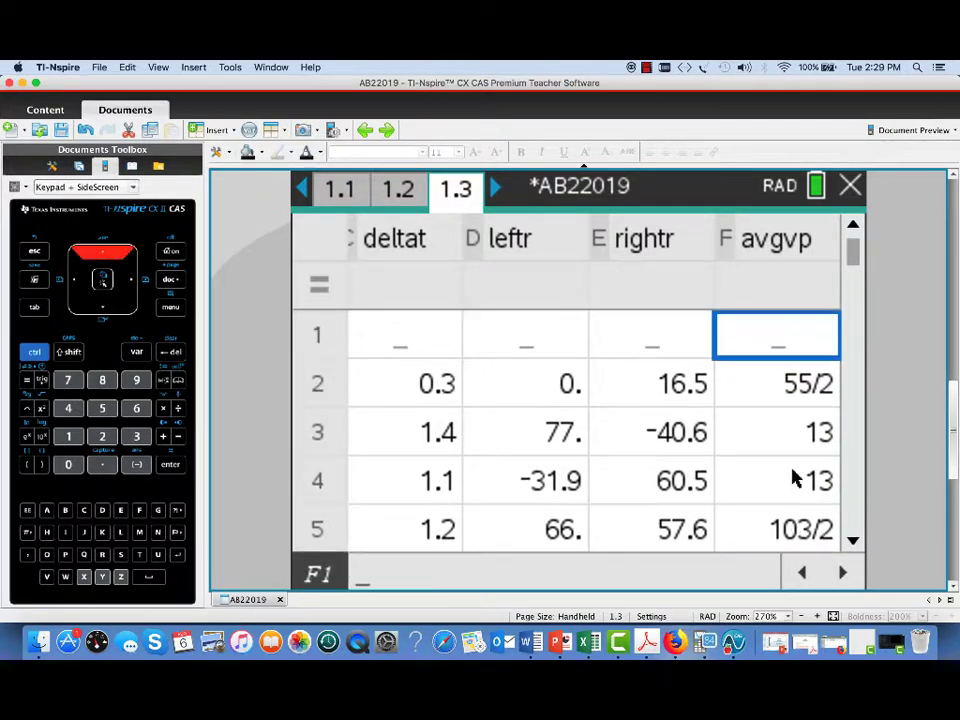
pyautogui.press('Up')
pyautogui.press('Right')
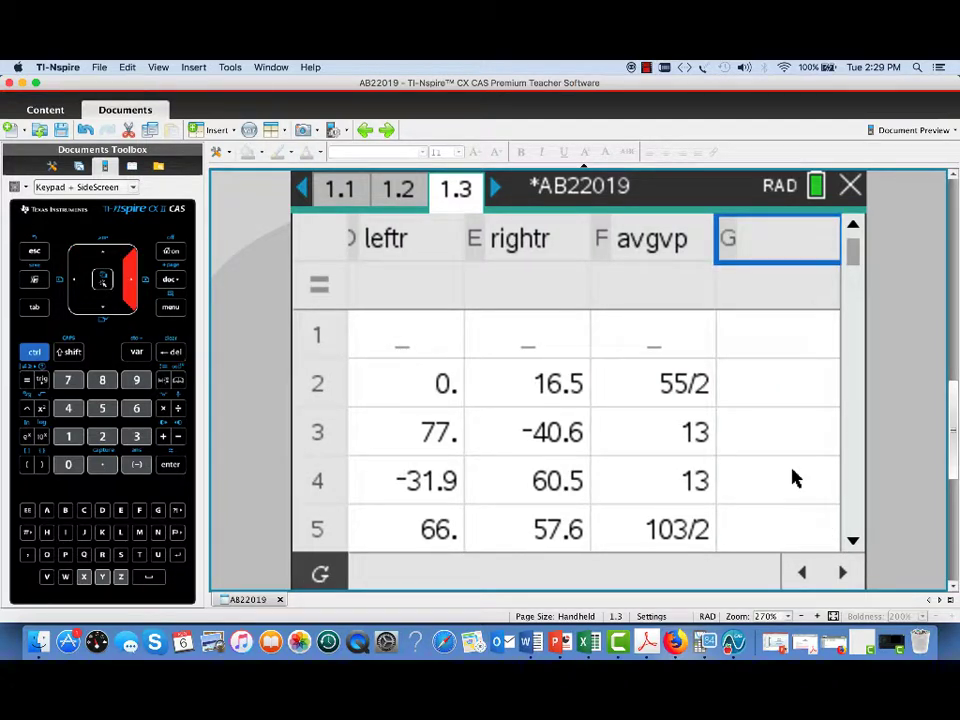
pyautogui.write('trap')
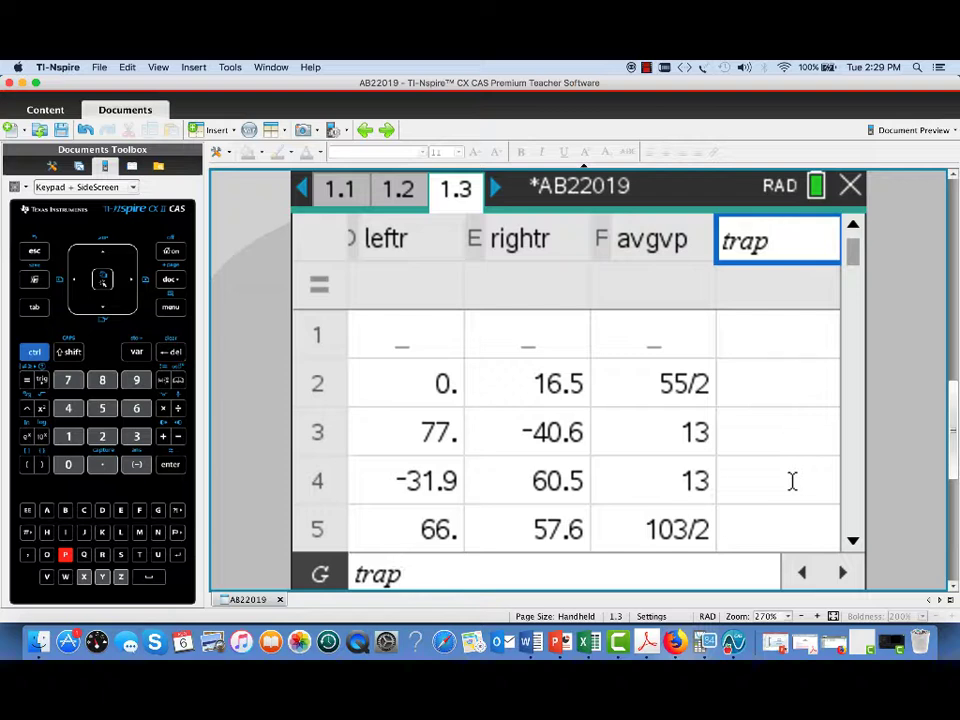
pyautogui.press('Return')
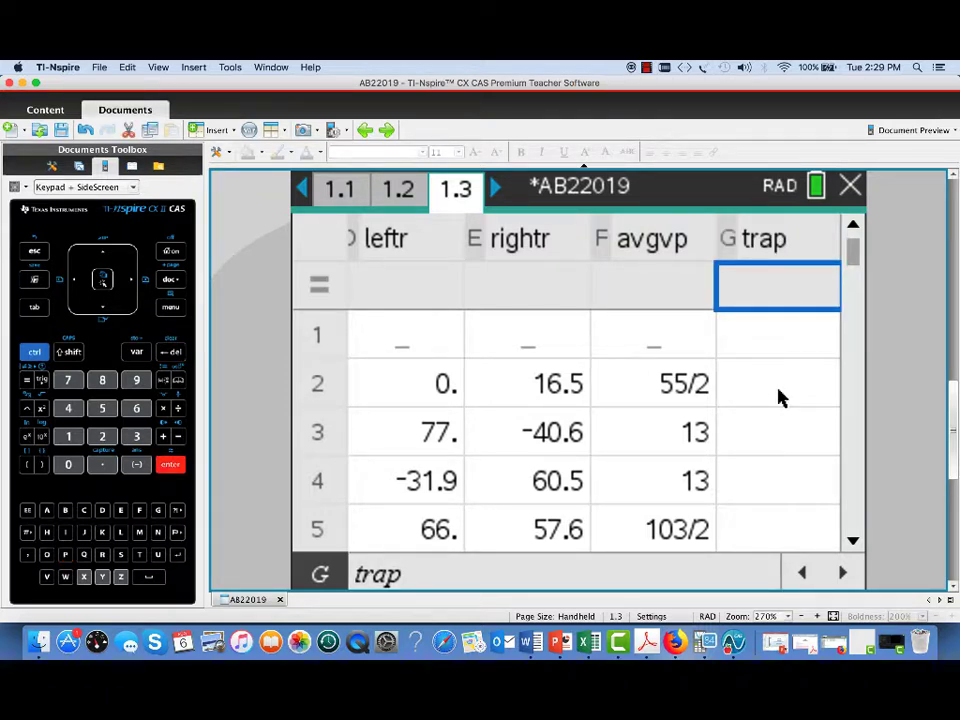
# - Enter =f2*c2 in G2 and fill it down through G5
pyautogui.press('Down')
pyautogui.press('Down')
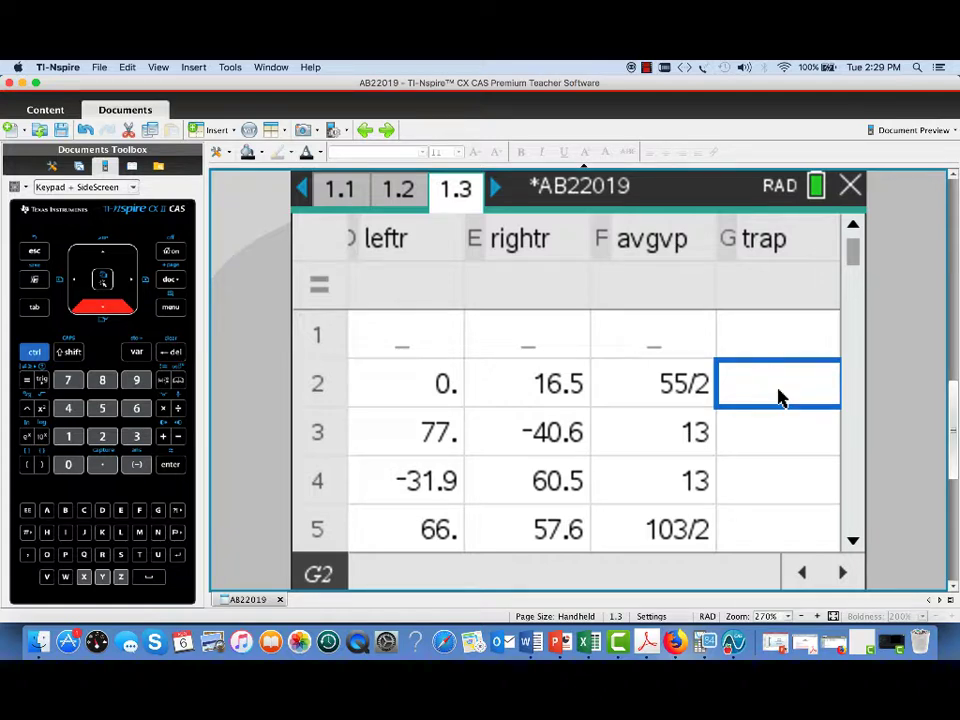
pyautogui.write('=')
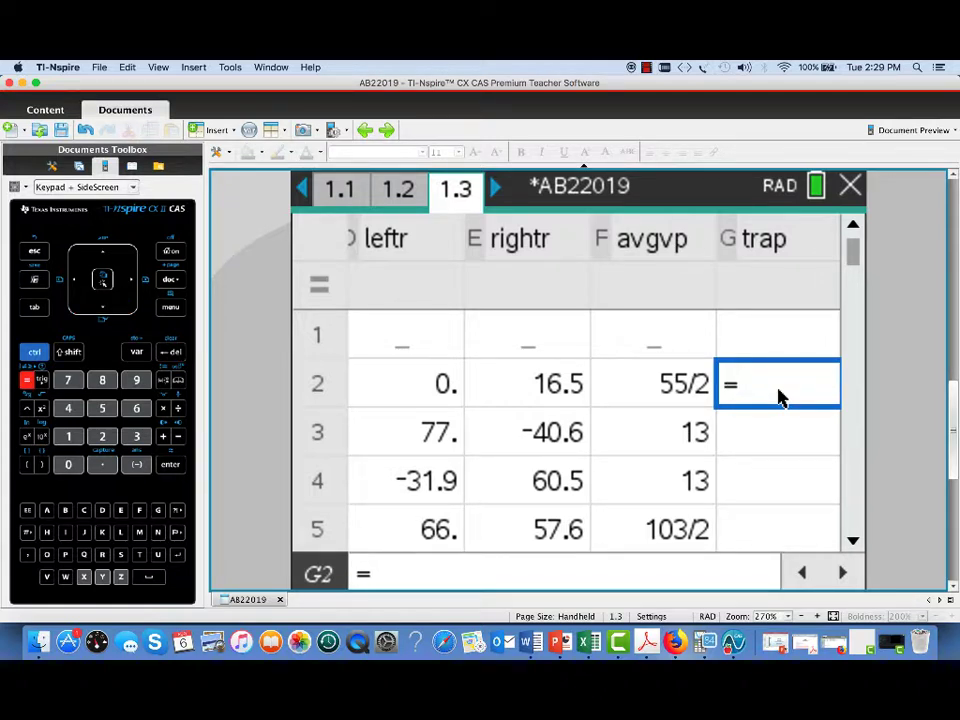
pyautogui.write('f2')
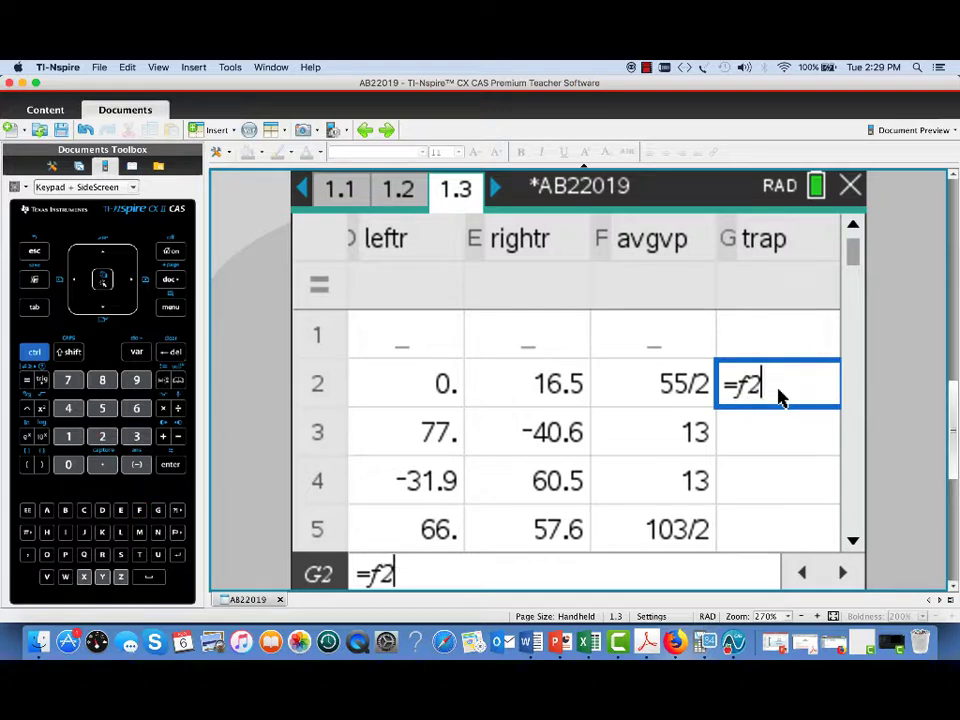
pyautogui.write('*')
pyautogui.write('c2')
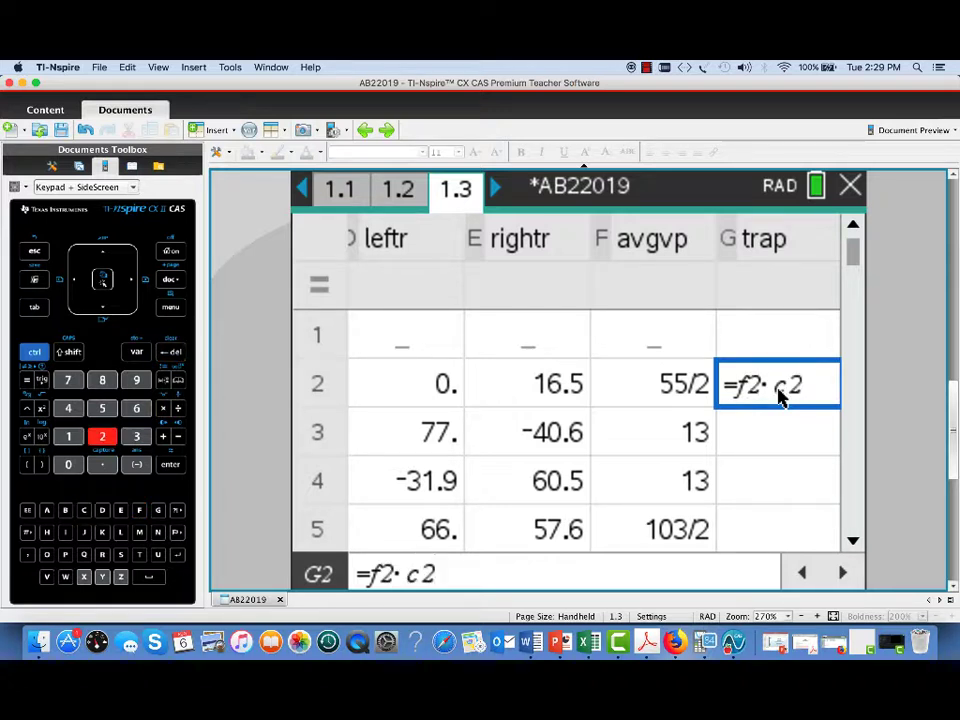
pyautogui.press('Return')
pyautogui.click(781, 396)
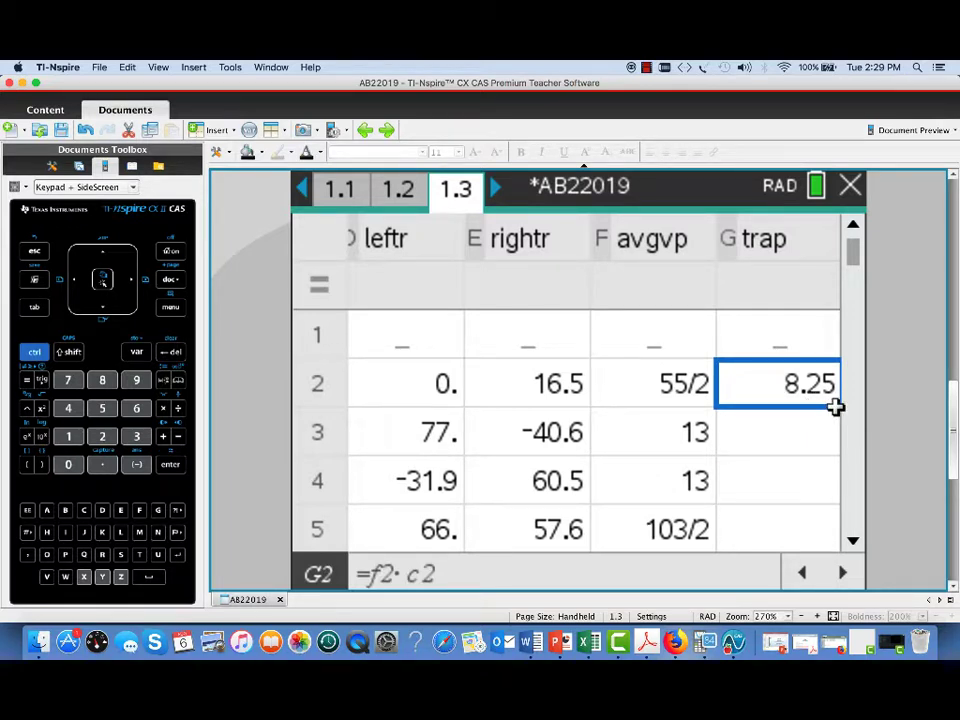
pyautogui.moveTo(835, 407); pyautogui.dragTo(834, 510)
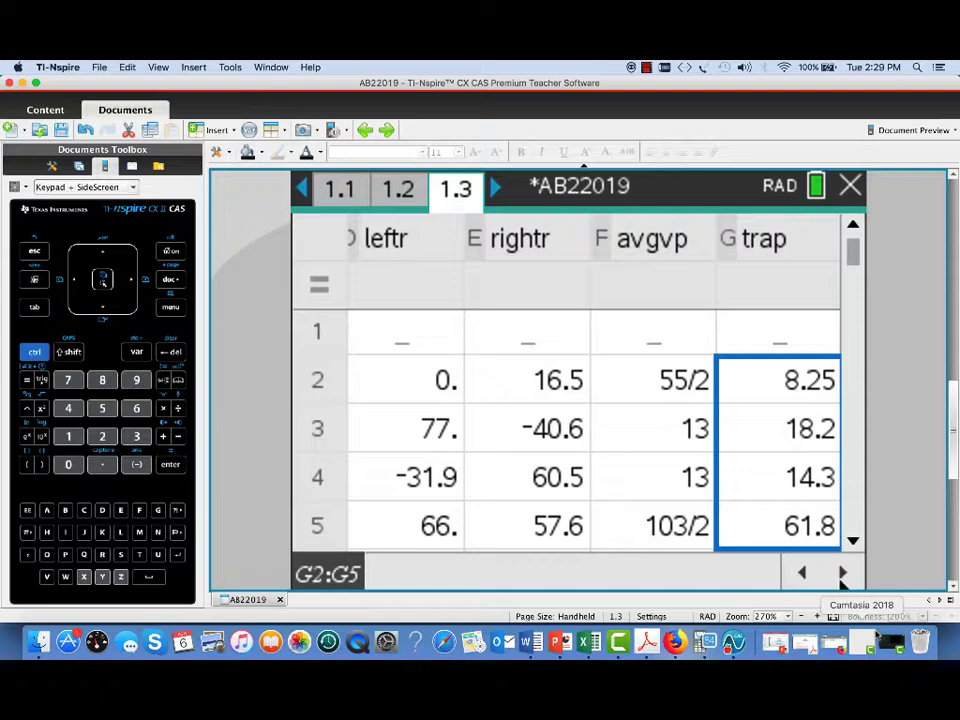
# - Total the leftr values in D6 with =sum(d2:d5) and the rightr values in E6 with =sum(e2:e5)
pyautogui.click(791, 529)
pyautogui.press('Return')
pyautogui.hscroll(-5, 783, 543)
pyautogui.click(783, 543)
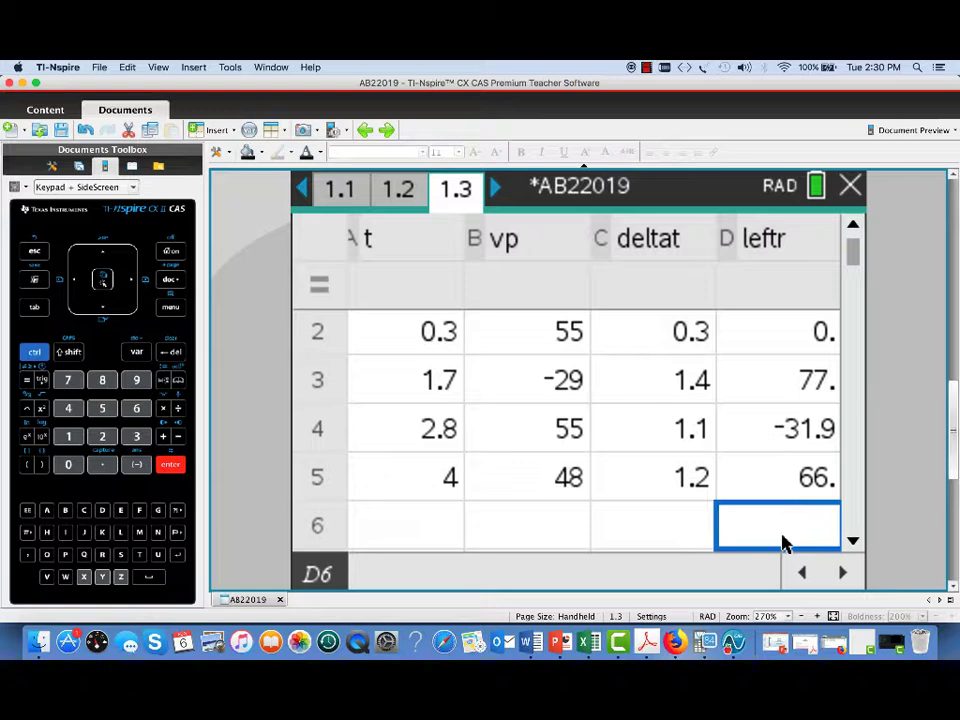
pyautogui.click(783, 543)
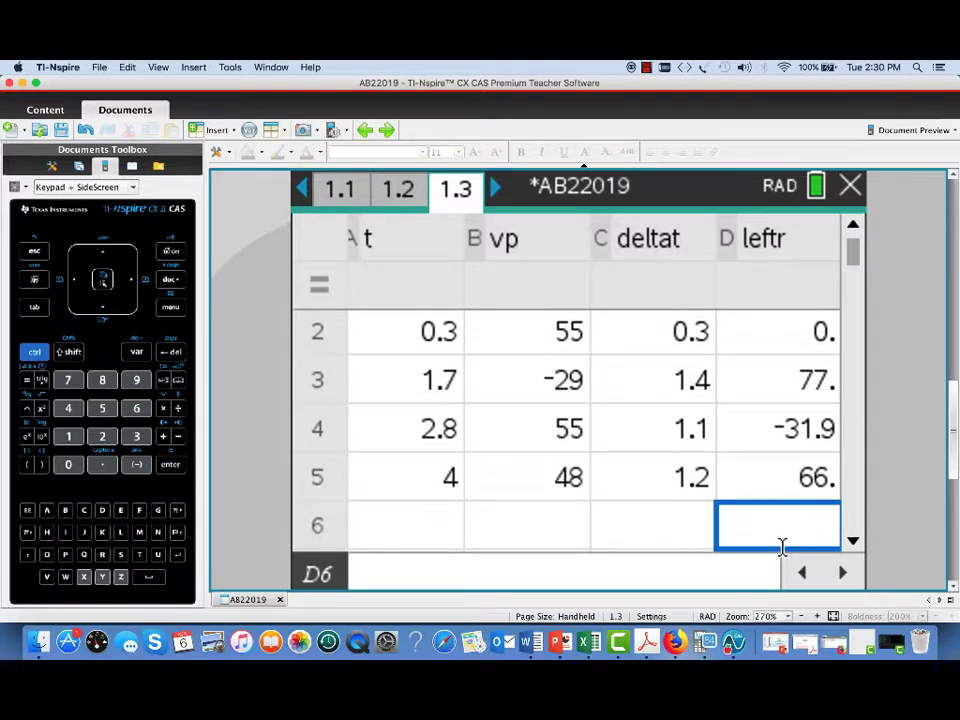
pyautogui.write('=')
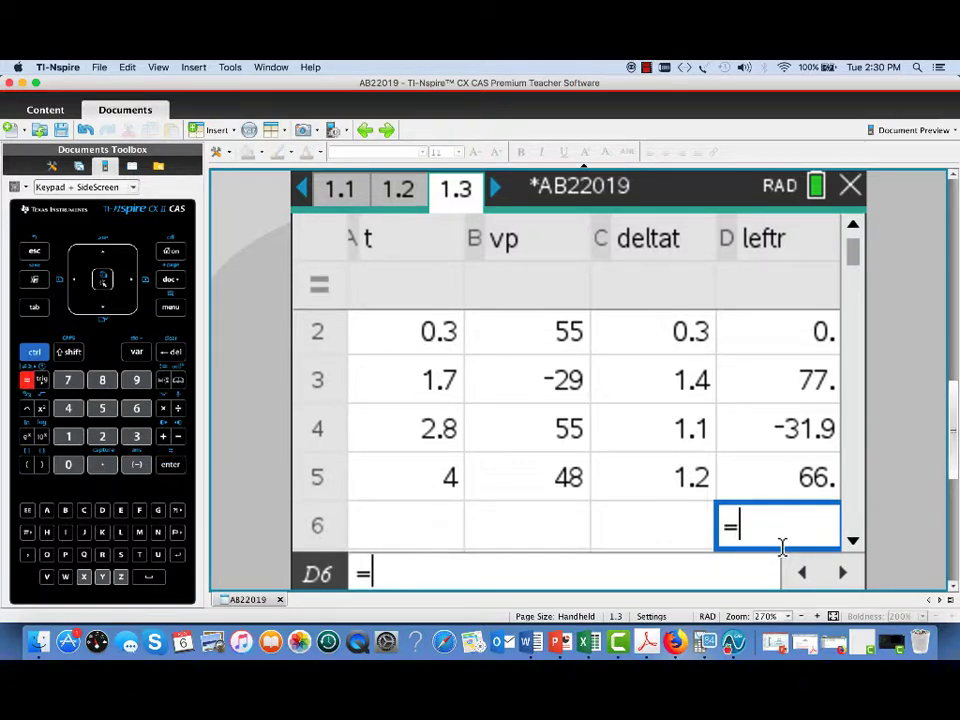
pyautogui.write('sum')
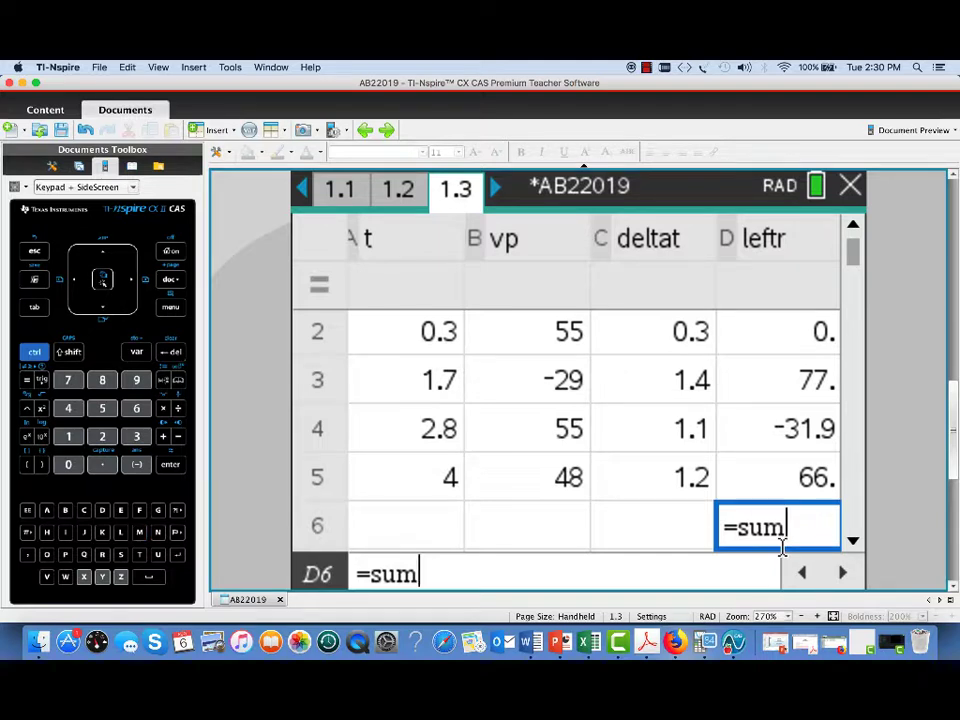
pyautogui.write('(d2:d5')
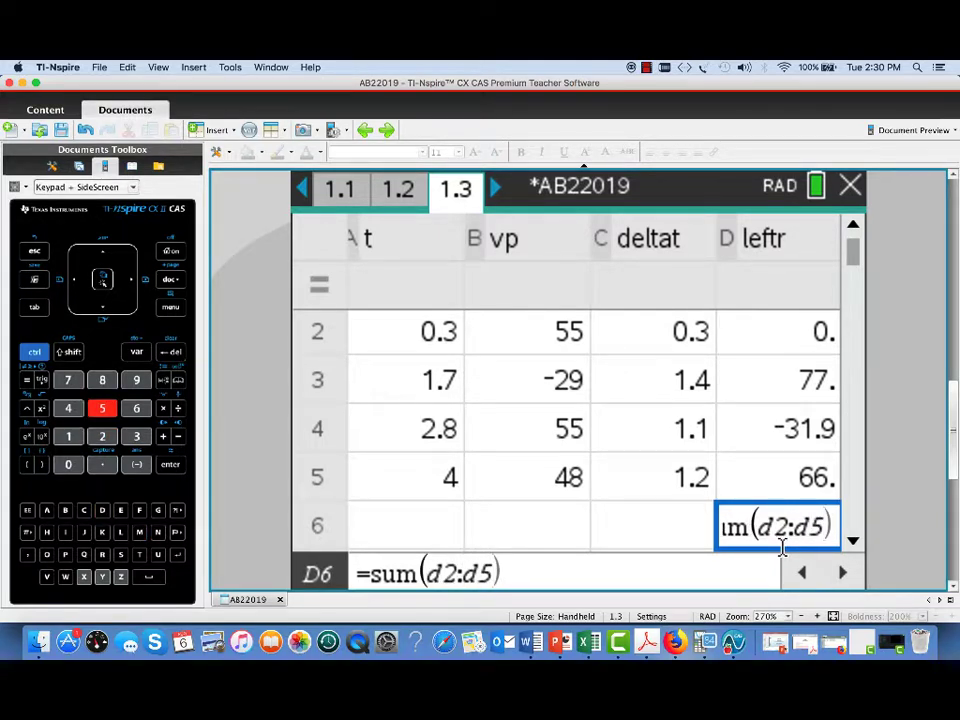
pyautogui.press('Return')
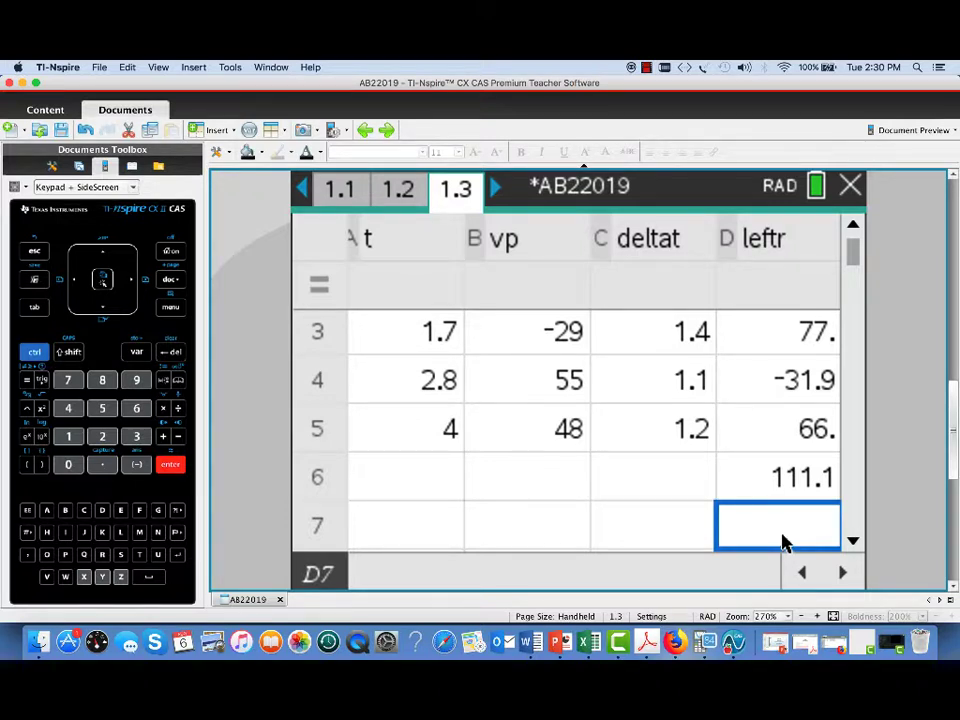
pyautogui.click(780, 482)
pyautogui.press('Right')
pyautogui.write('=sum(')
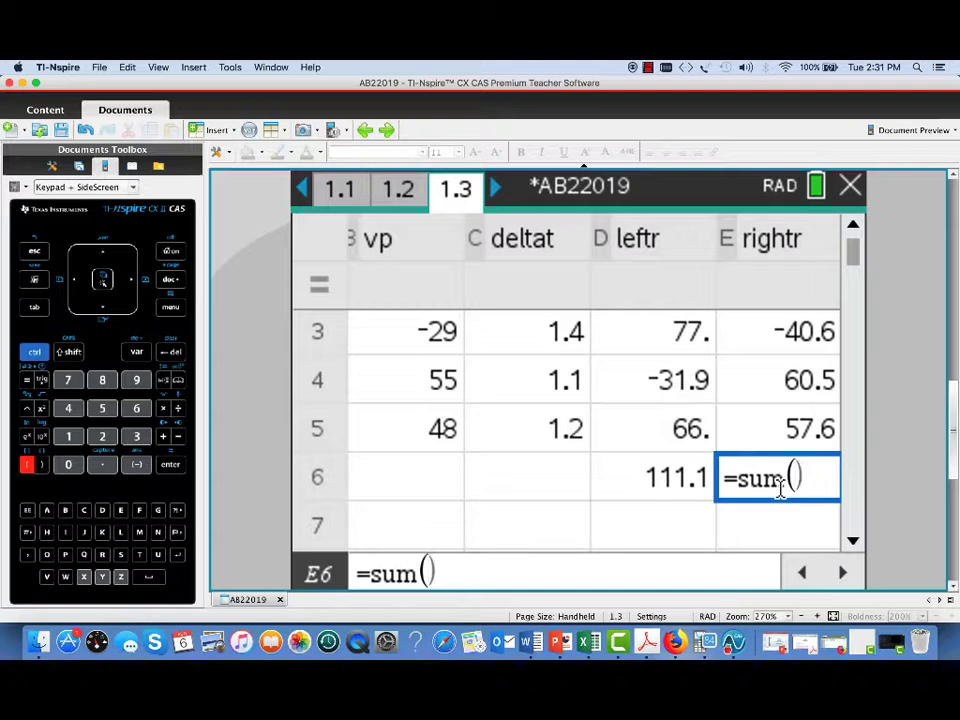
pyautogui.write('e2:')
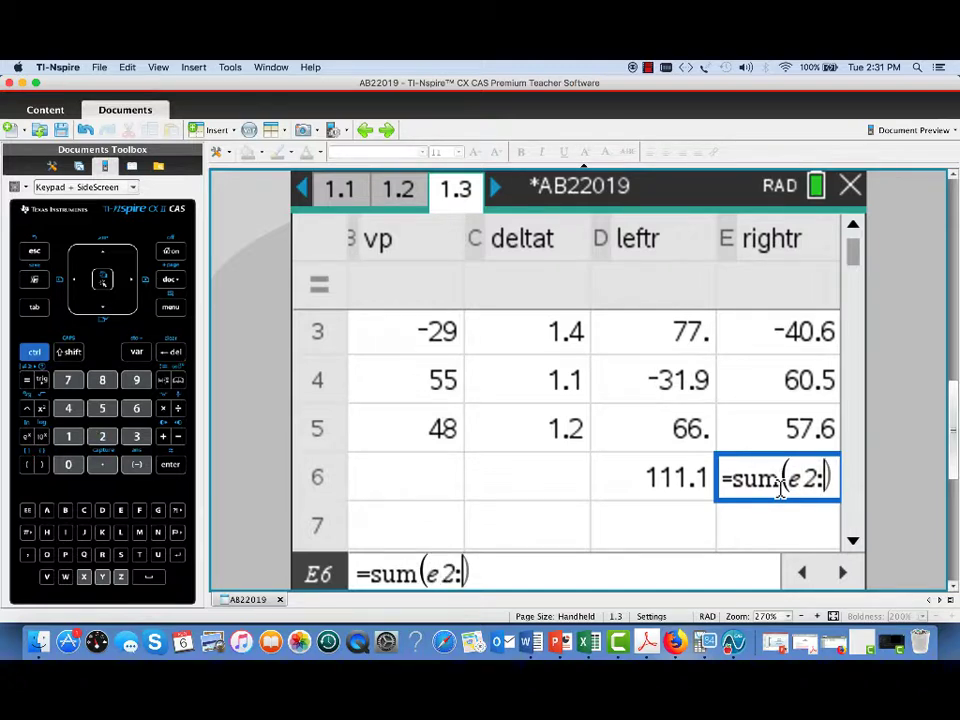
pyautogui.write('e5')
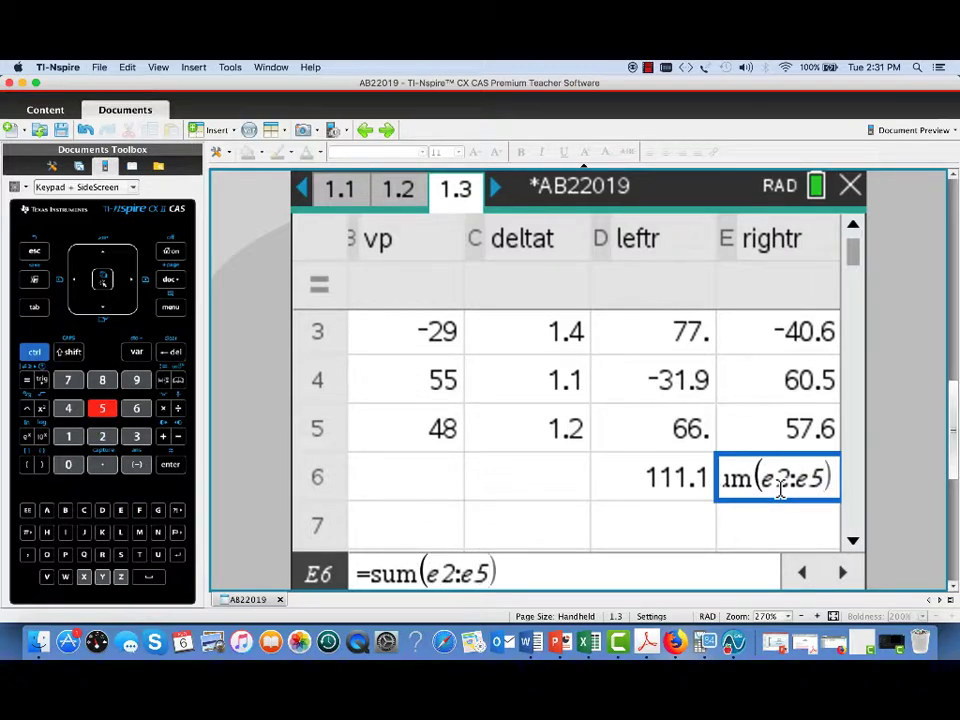
pyautogui.press('Return')
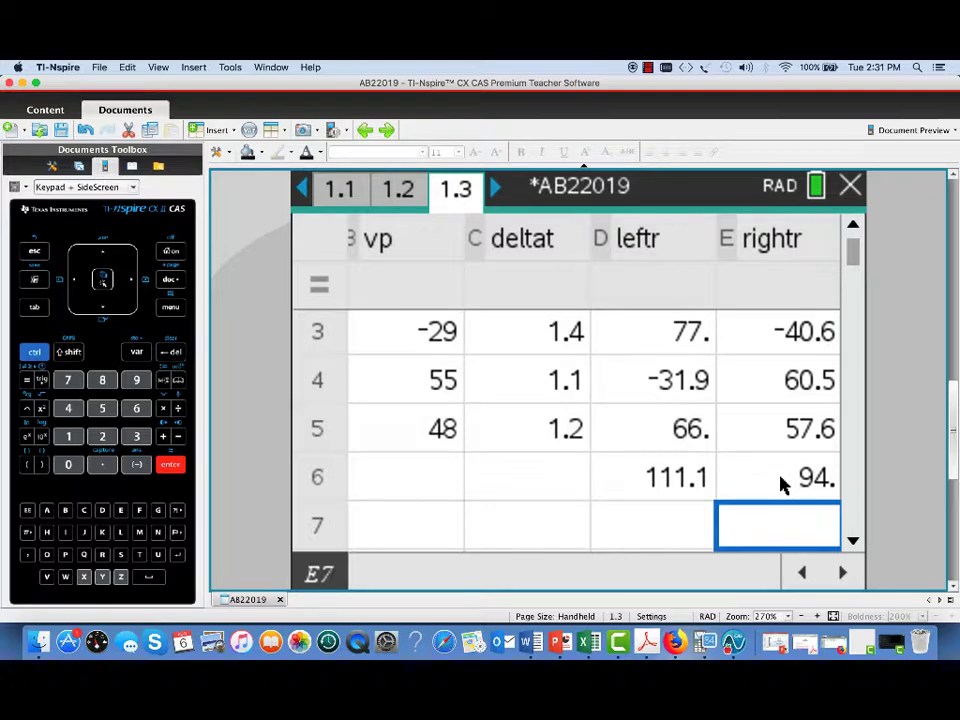
# - Enter =sum(g2:g5) in G6 and =sum(g2:g4) in G7 for the trapezoidal totals
pyautogui.press('Up')
pyautogui.press('Right')
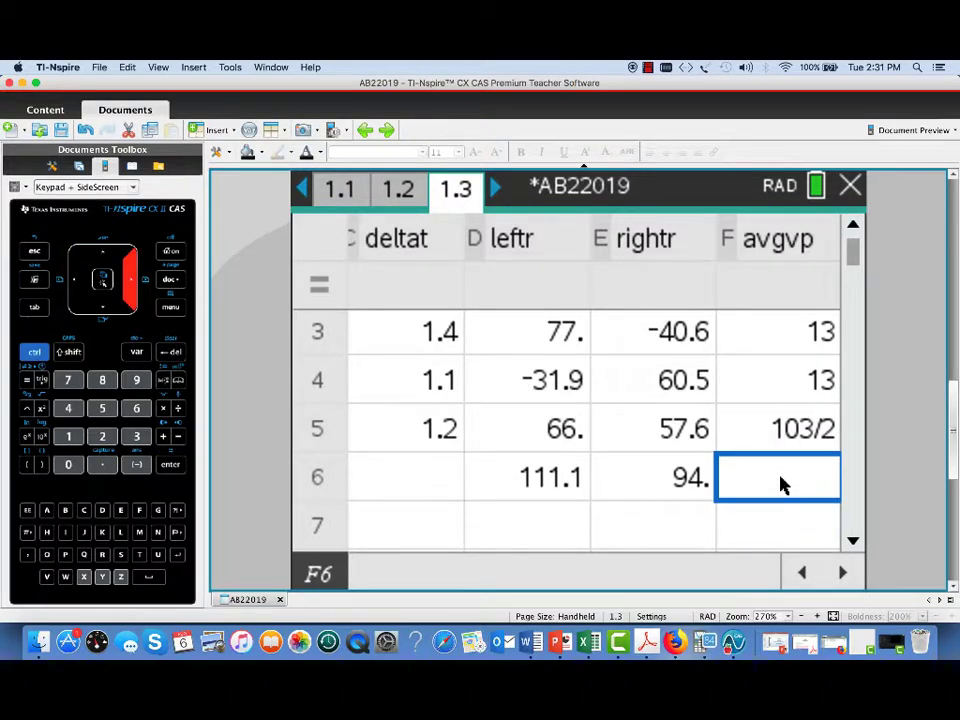
pyautogui.press('Right')
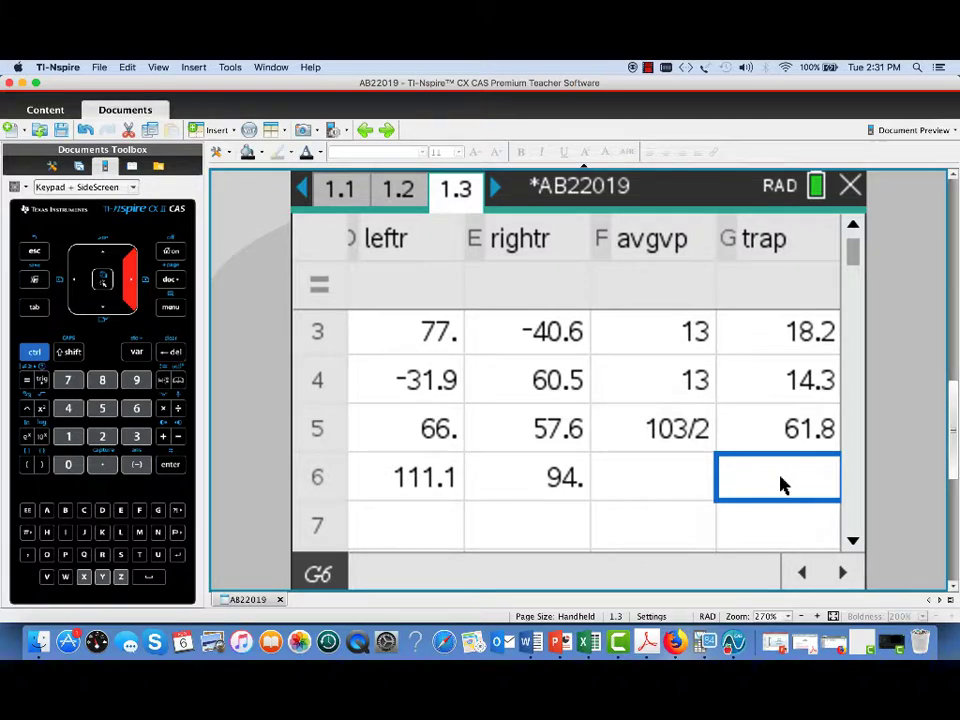
pyautogui.write('=')
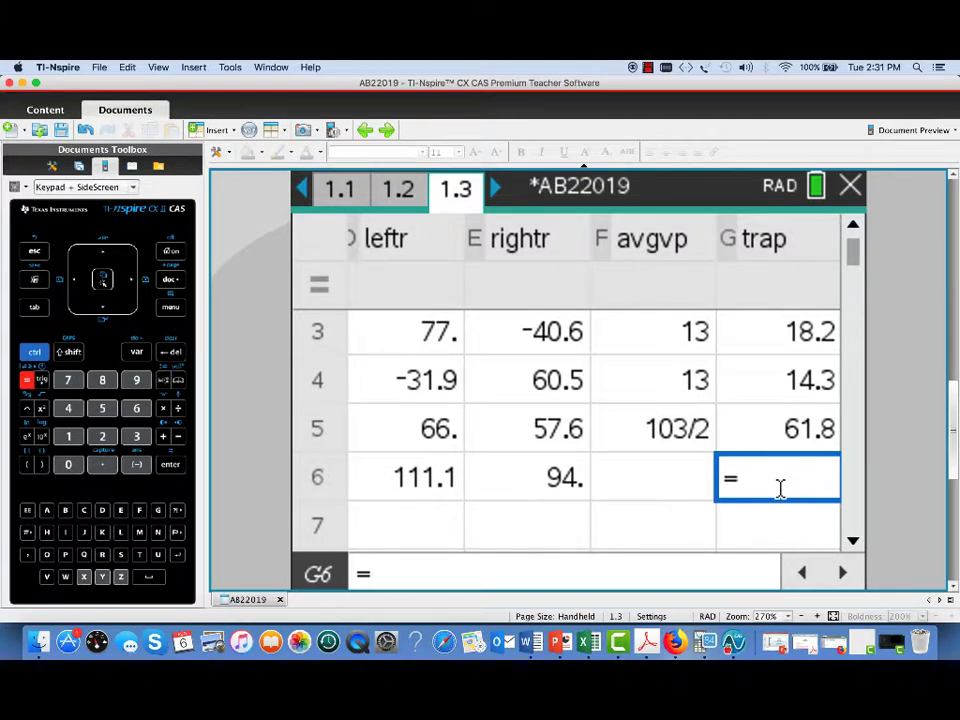
pyautogui.write('sum(g2')
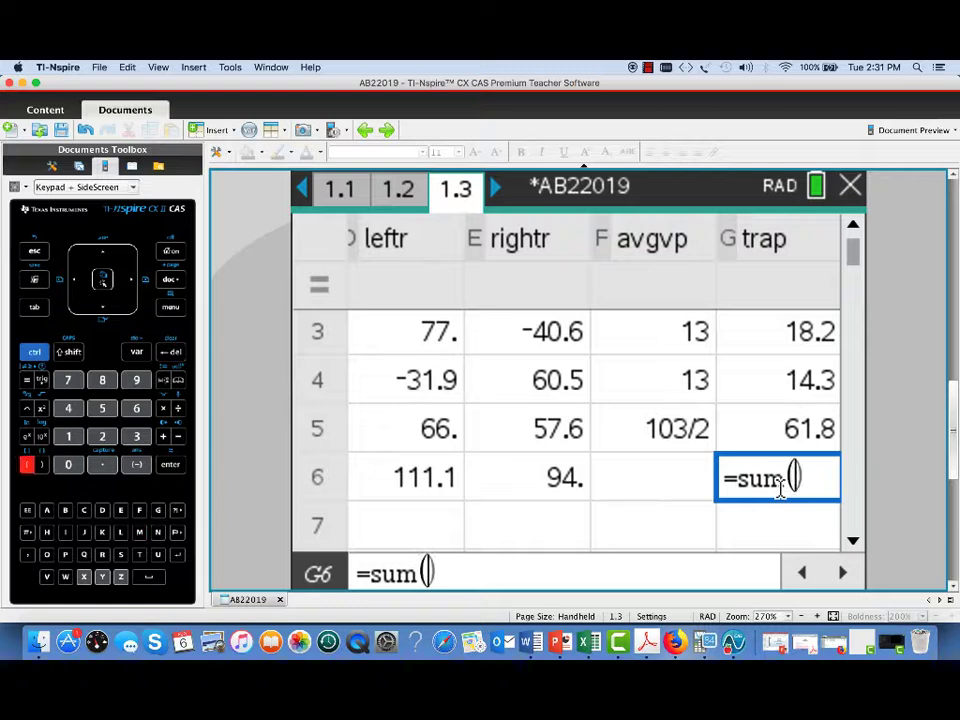
pyautogui.write(':g5')
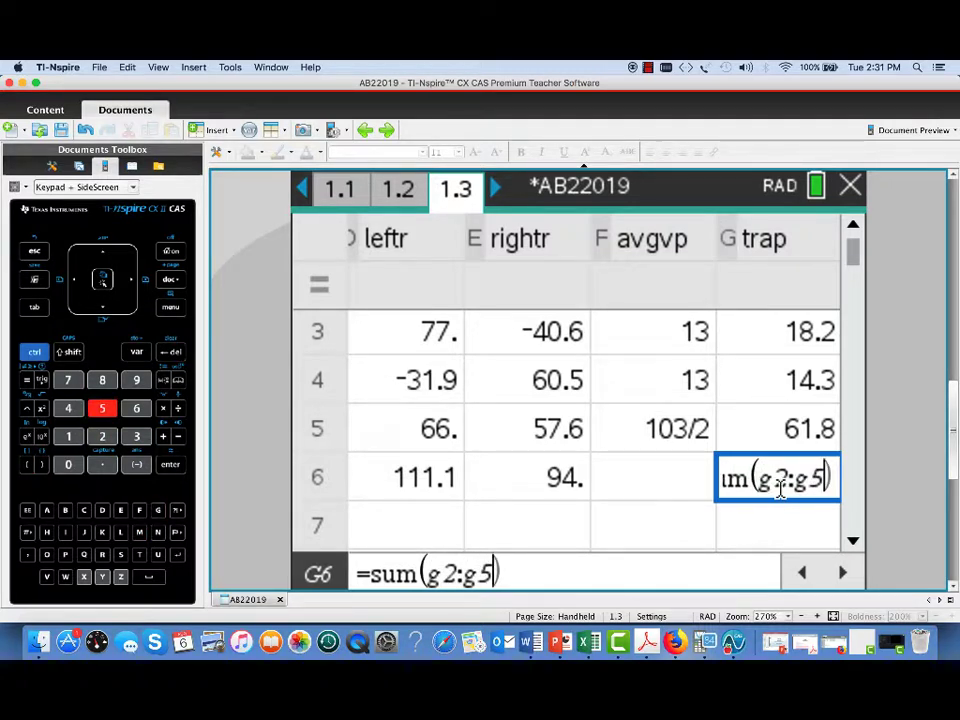
pyautogui.press('Return')
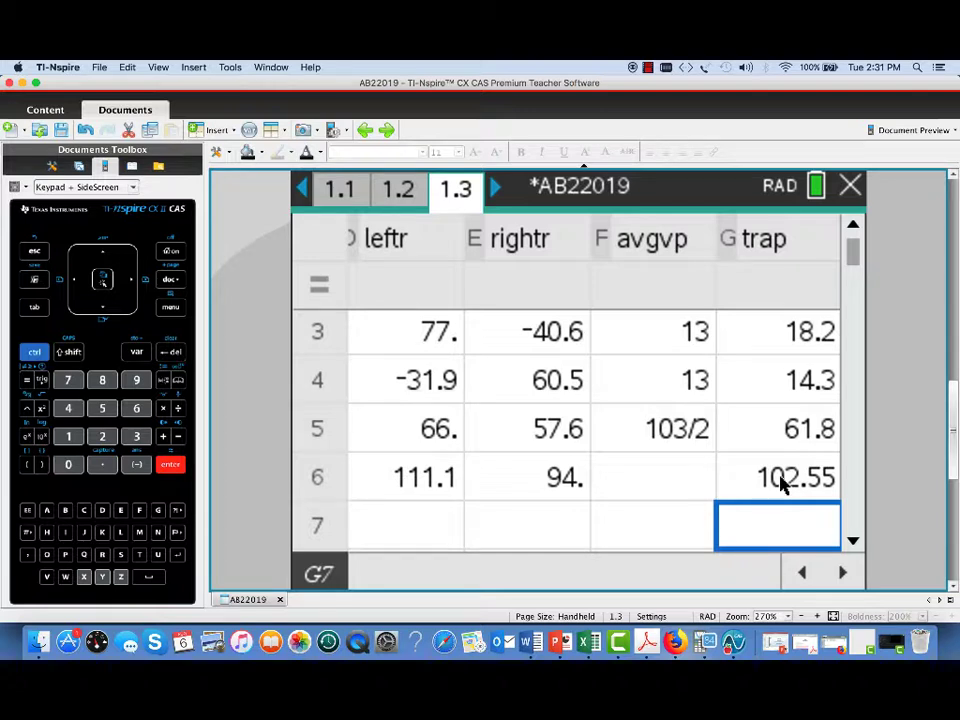
pyautogui.write('=')
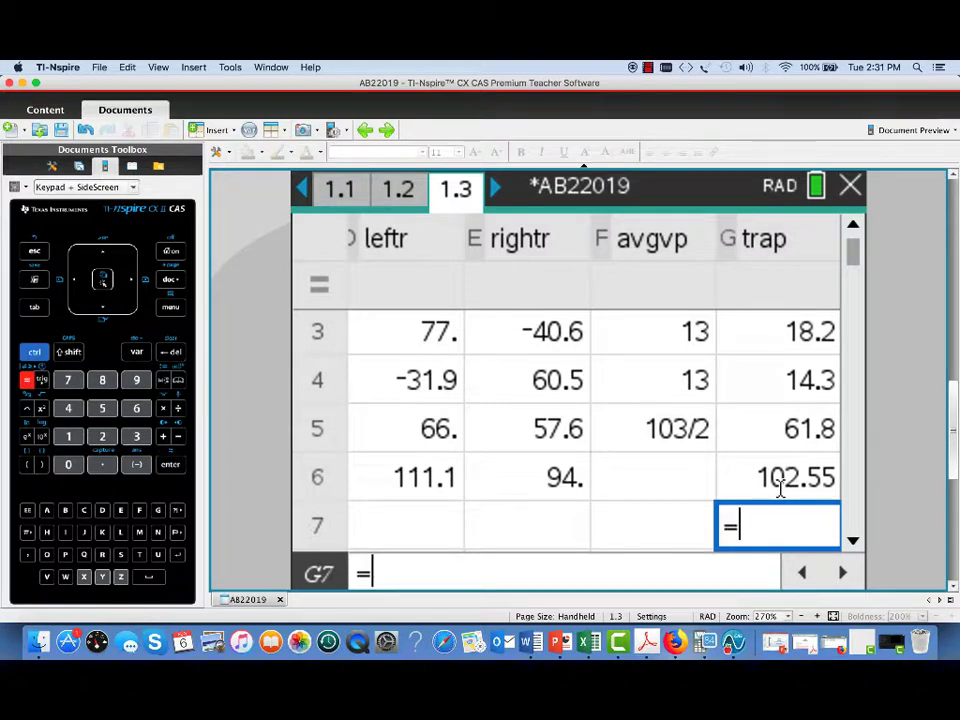
pyautogui.write('sum')
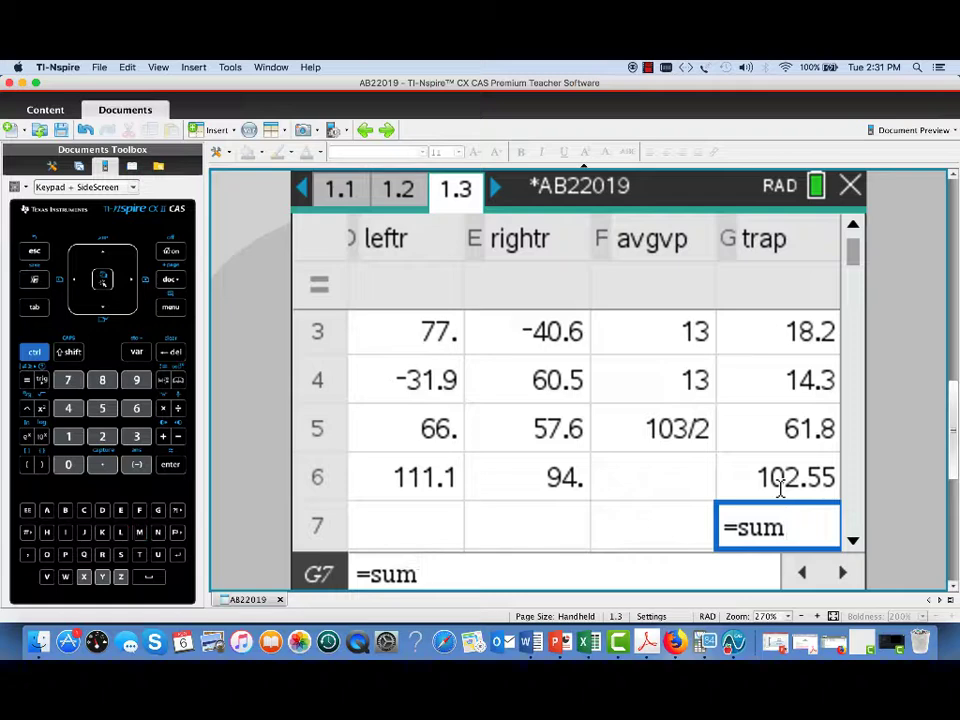
pyautogui.write('(g2')
pyautogui.write(':g4')
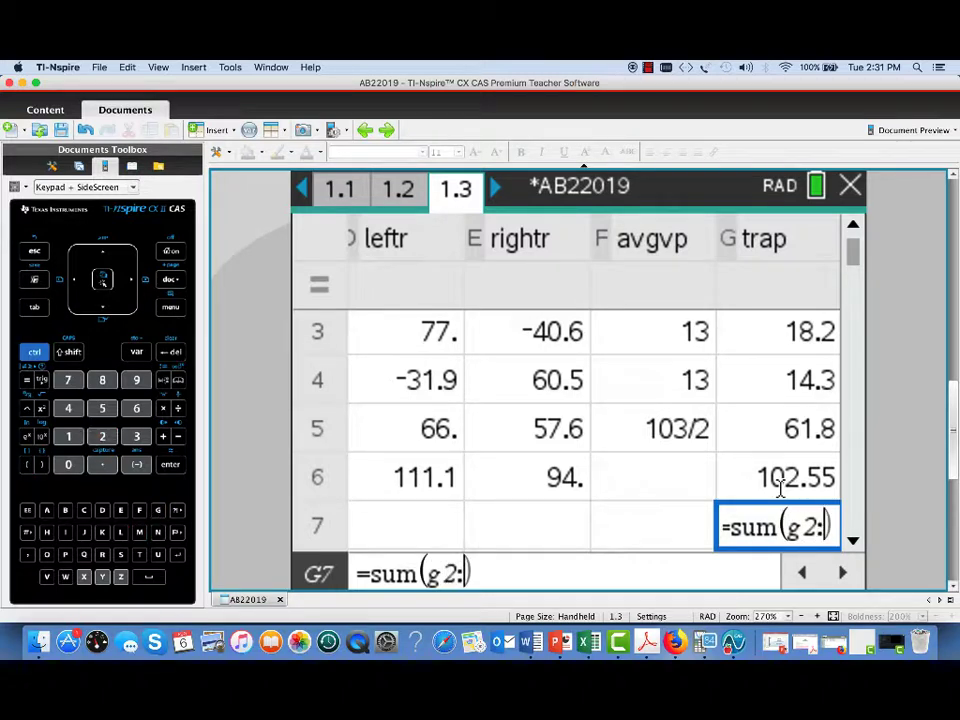
pyautogui.press('Return')
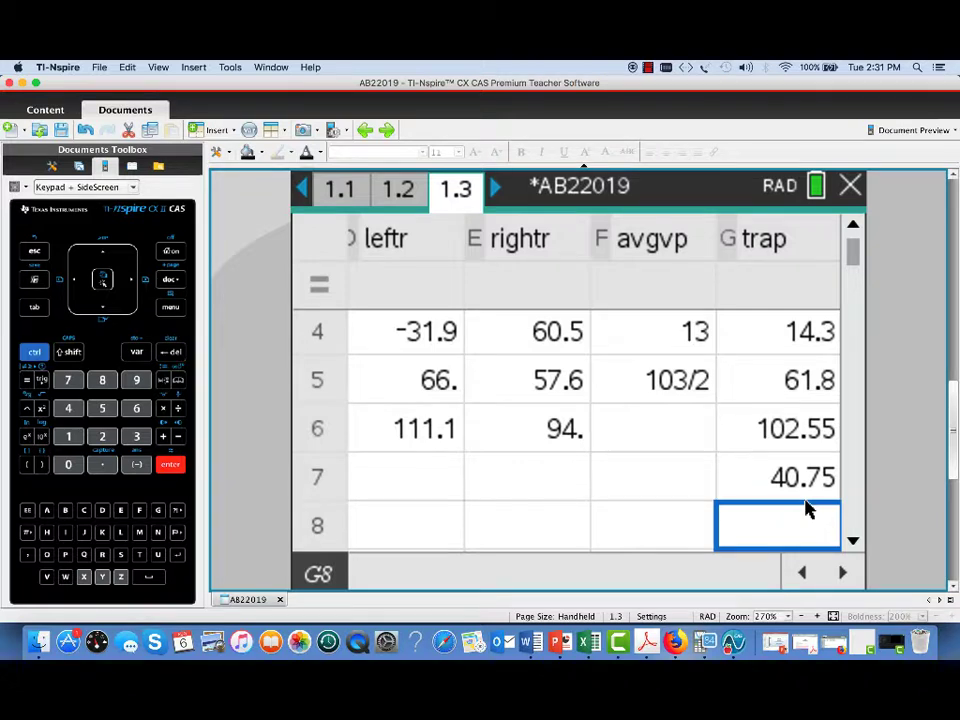
# - Change the t values in A2–A4 to 1, 2 and 3
pyautogui.hscroll(-5, 568, 471)
pyautogui.click(568, 471)
pyautogui.press('Up')
pyautogui.press('Up')
pyautogui.press('Up')
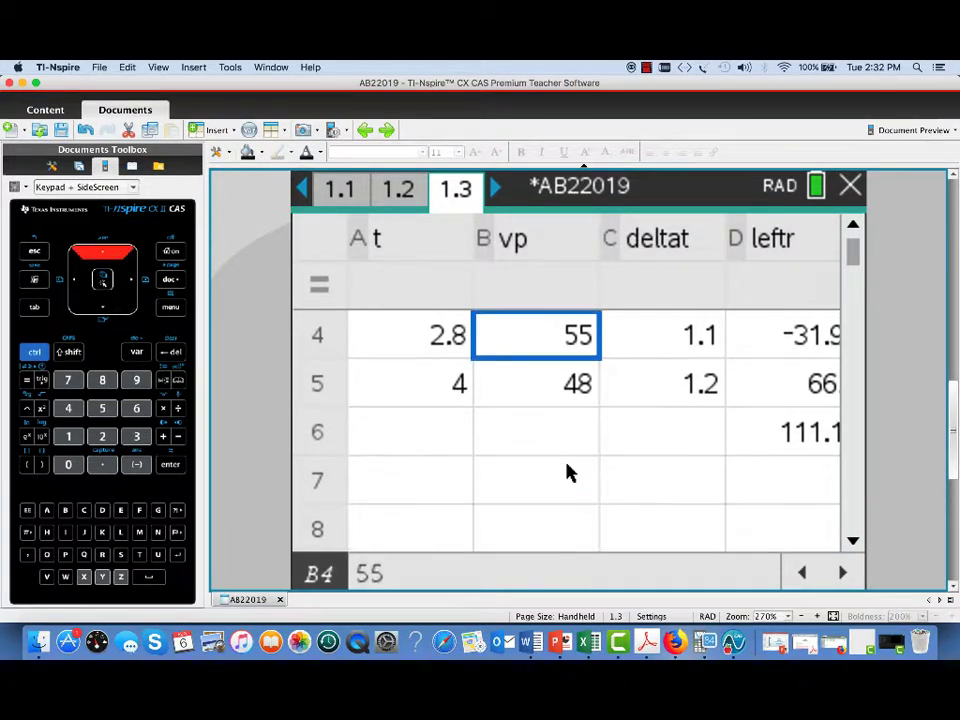
pyautogui.press('Up')
pyautogui.press('Up')
pyautogui.press('Up')
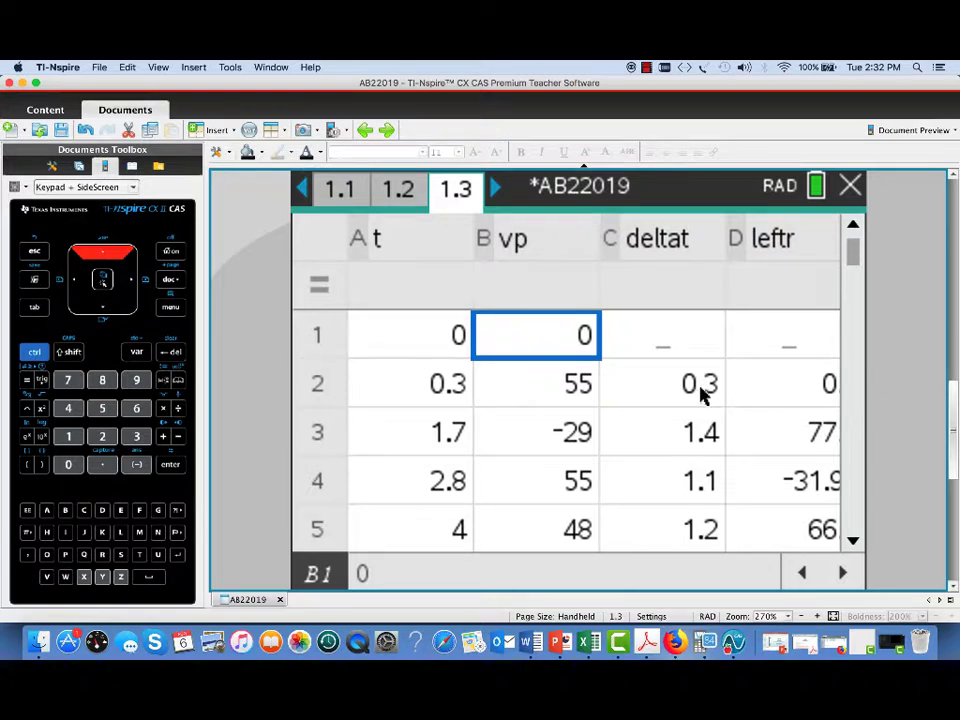
pyautogui.click(457, 395)
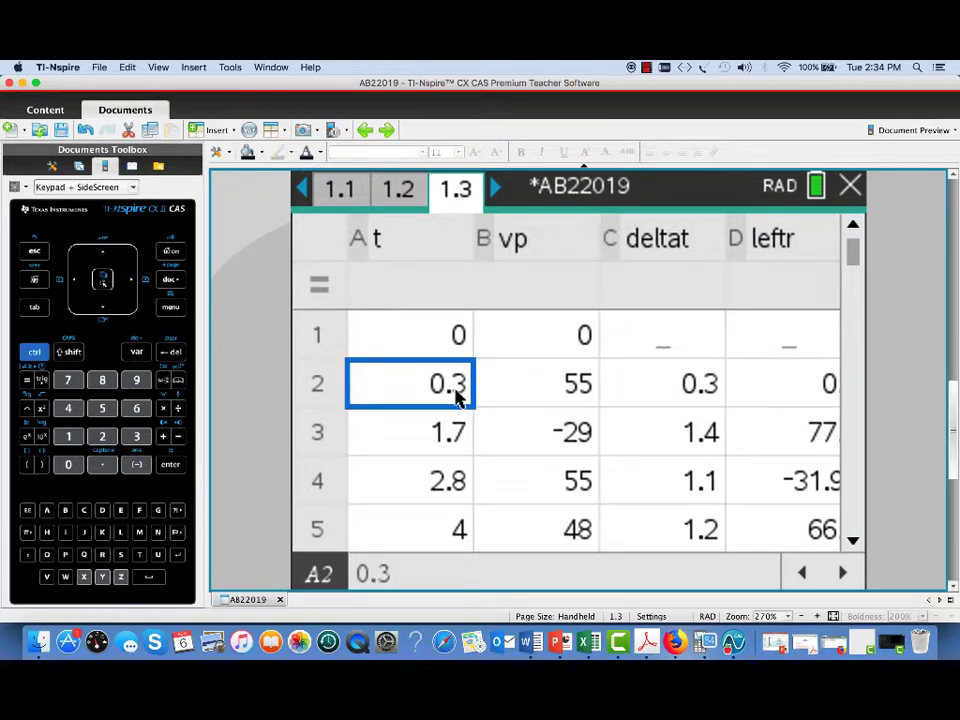
pyautogui.write('1')
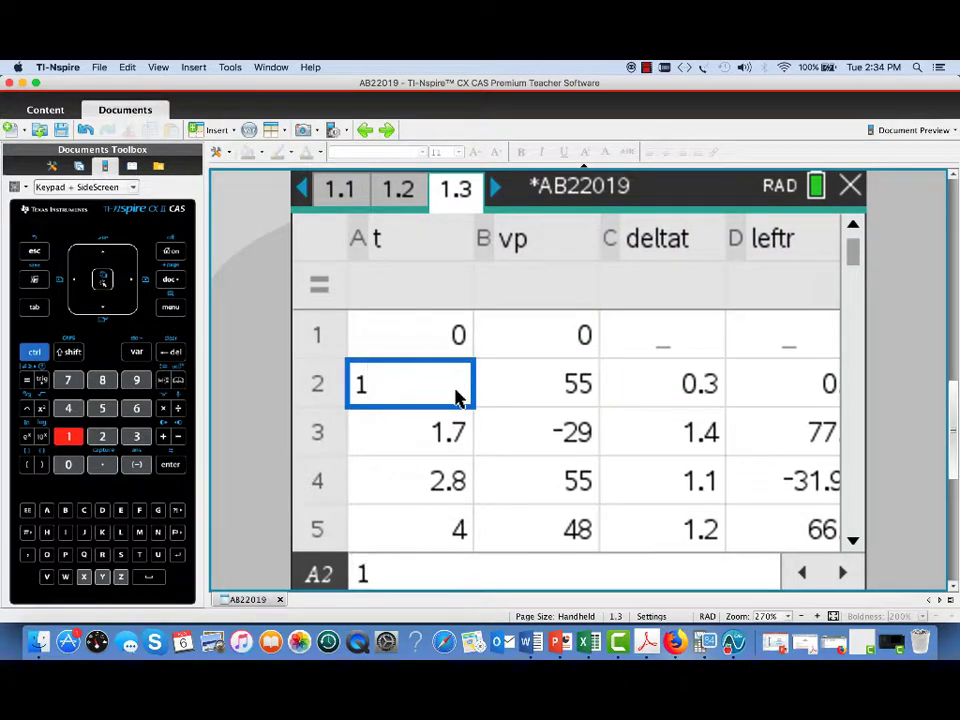
pyautogui.press('Return')
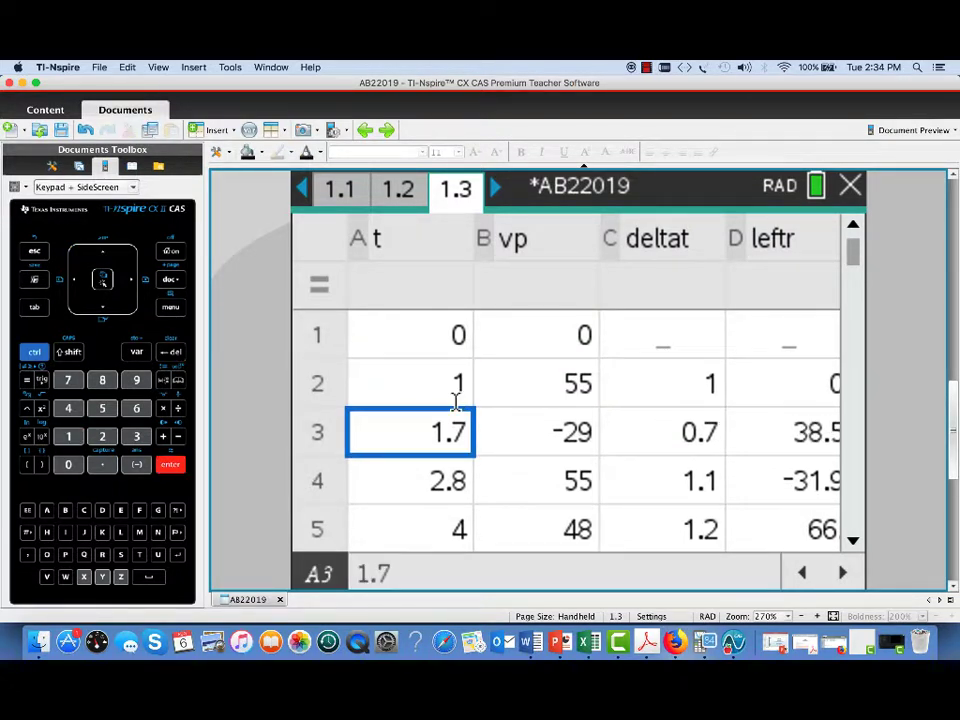
pyautogui.write('2')
pyautogui.press('Return')
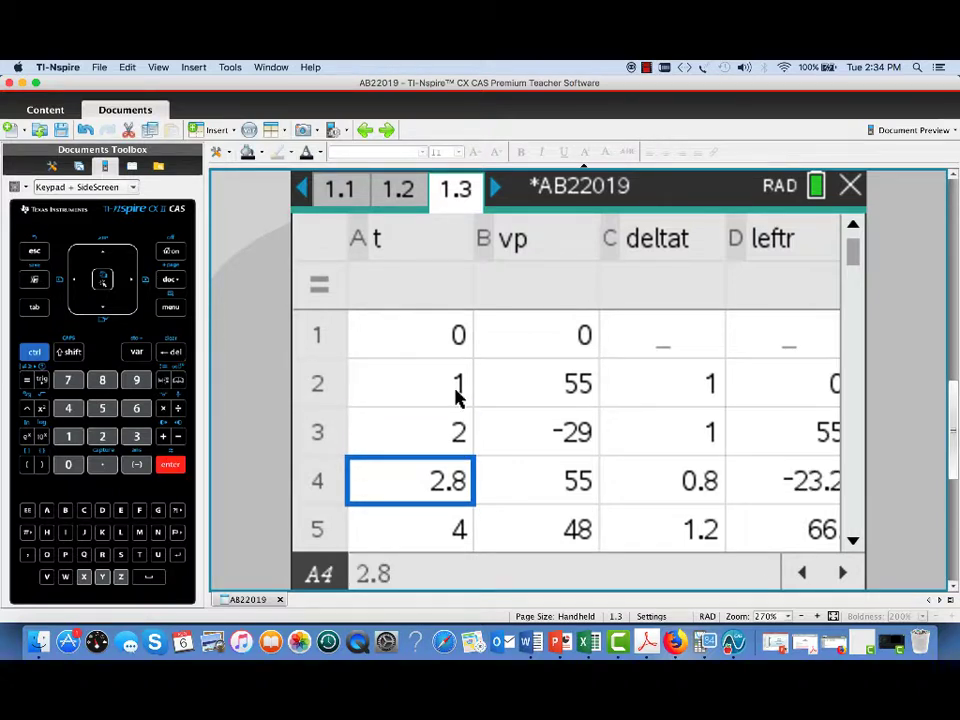
pyautogui.write('3')
pyautogui.press('Return')
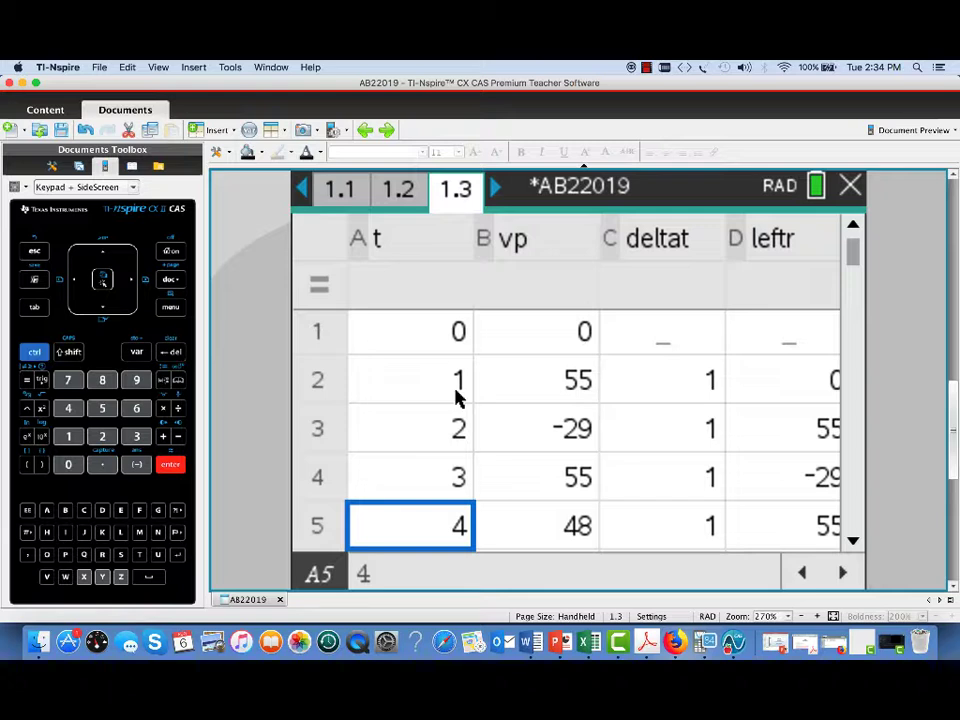
# - Change vp in B3 to 60 and in B5 to 40
pyautogui.click(560, 447)
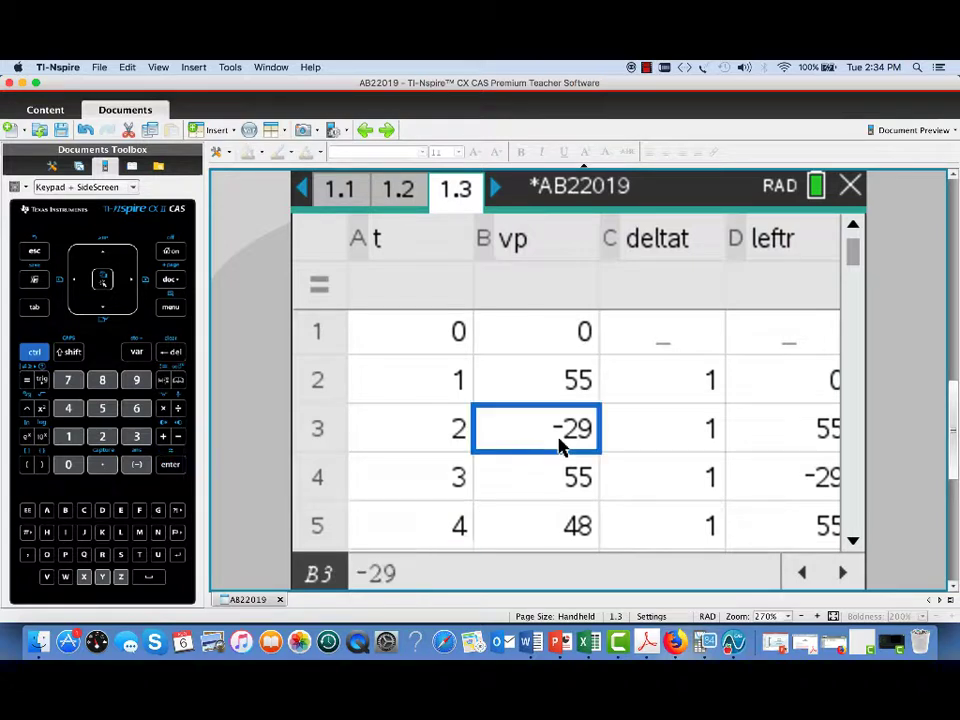
pyautogui.write('60')
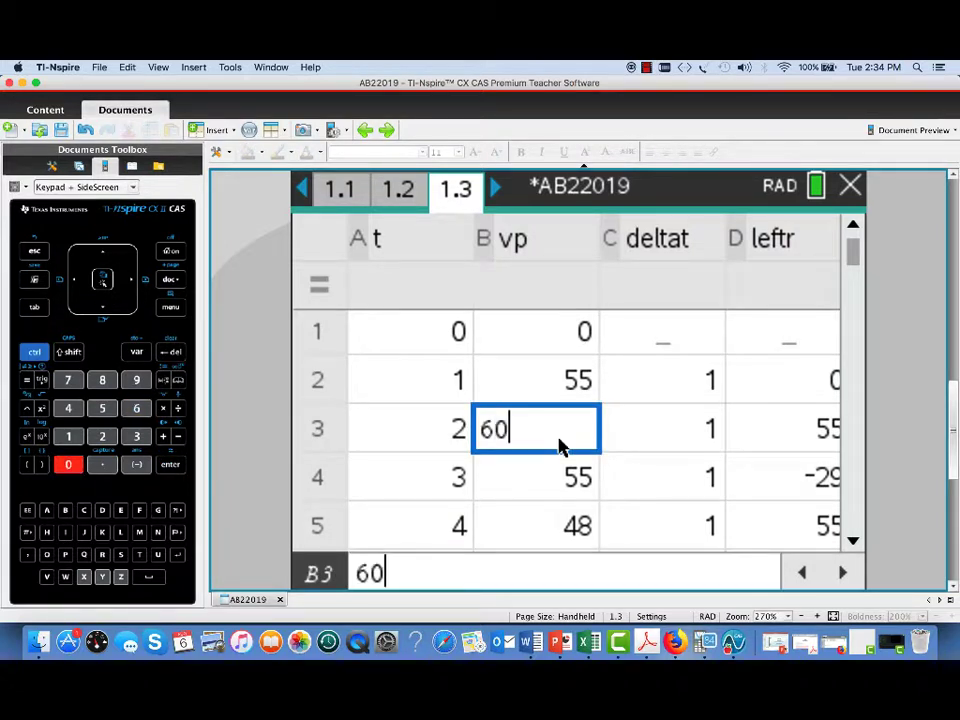
pyautogui.press('Return')
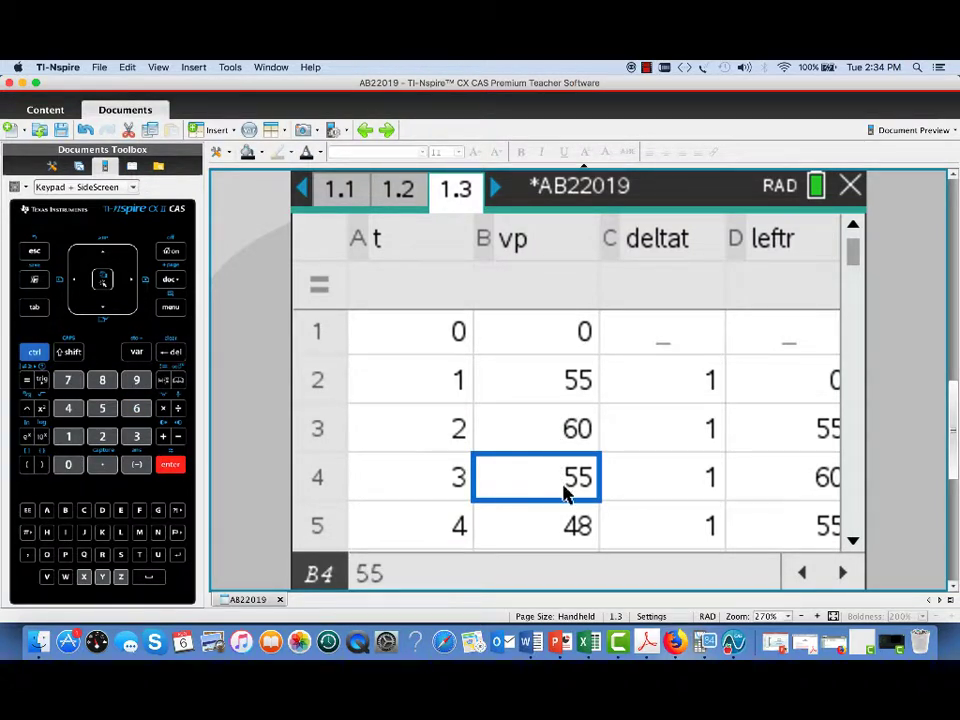
pyautogui.click(571, 526)
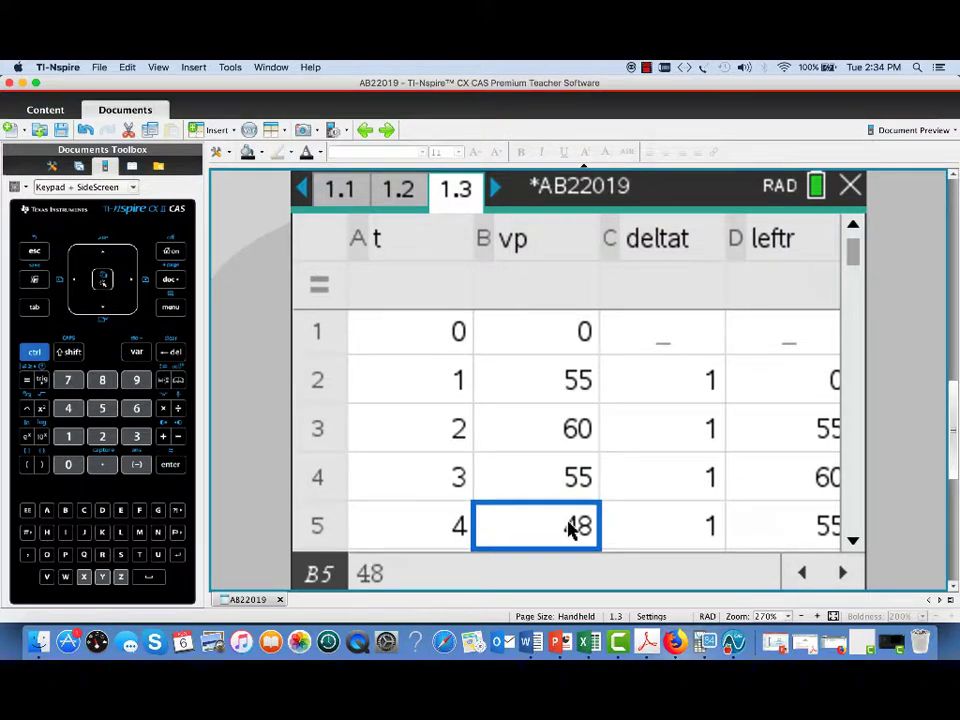
pyautogui.write('40')
pyautogui.press('Return')
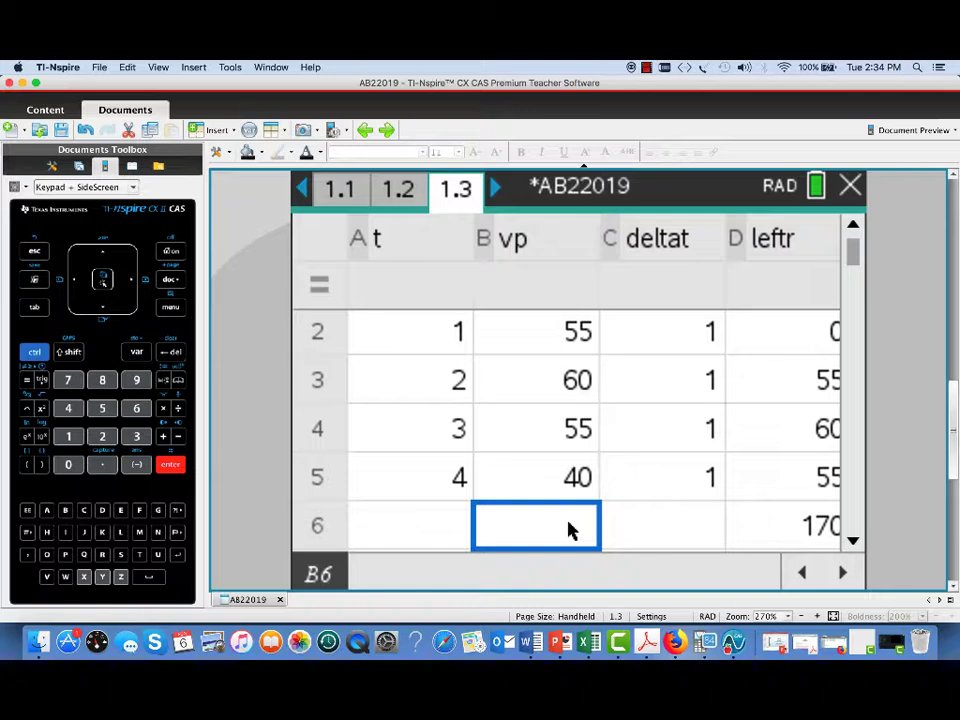
# - Check the recalculated avgvp and trap columns down to the trap total in G6
pyautogui.press('Up')
pyautogui.press('Up')
pyautogui.press('Up')
pyautogui.press('Up')
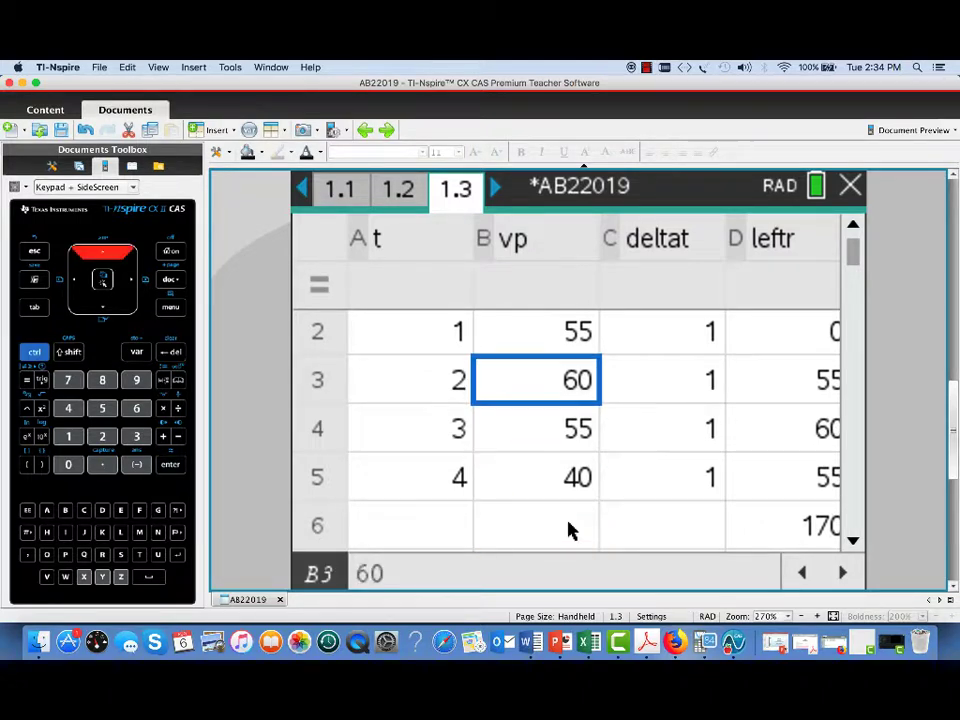
pyautogui.press('Right')
pyautogui.press('Right')
pyautogui.press('Right')
pyautogui.press('Right')
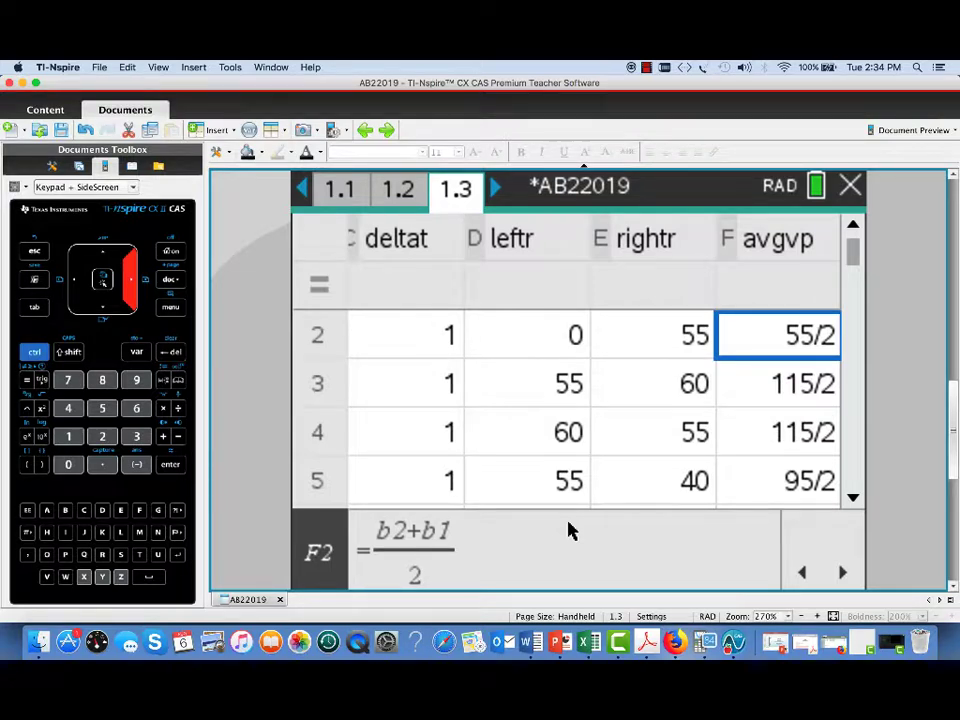
pyautogui.press('Right')
pyautogui.press('Down')
pyautogui.press('Down')
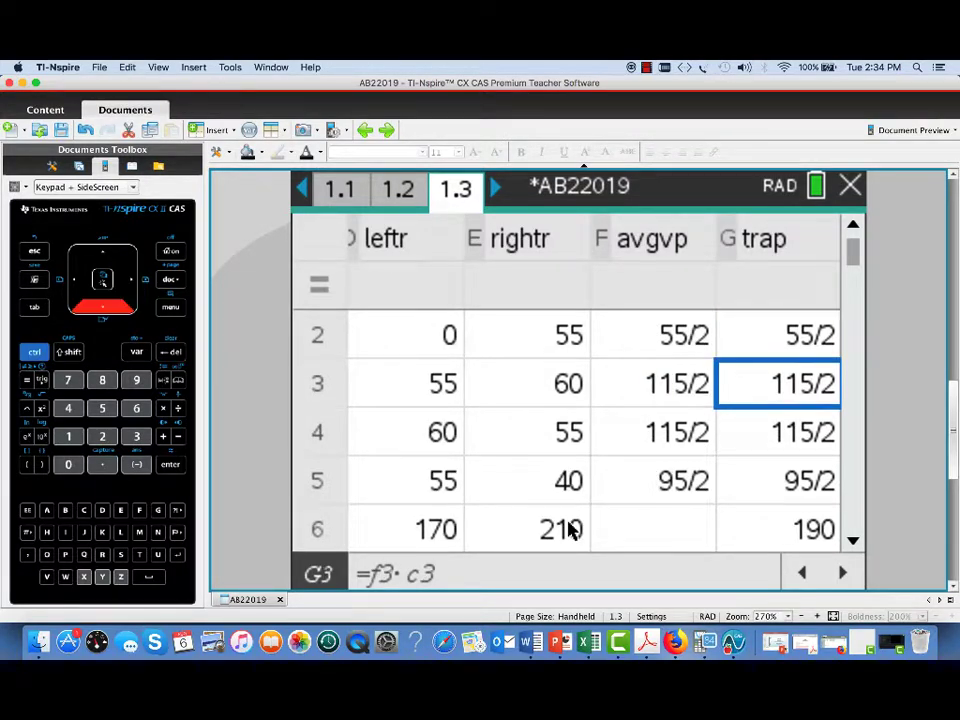
pyautogui.press('Down')
pyautogui.press('Down')
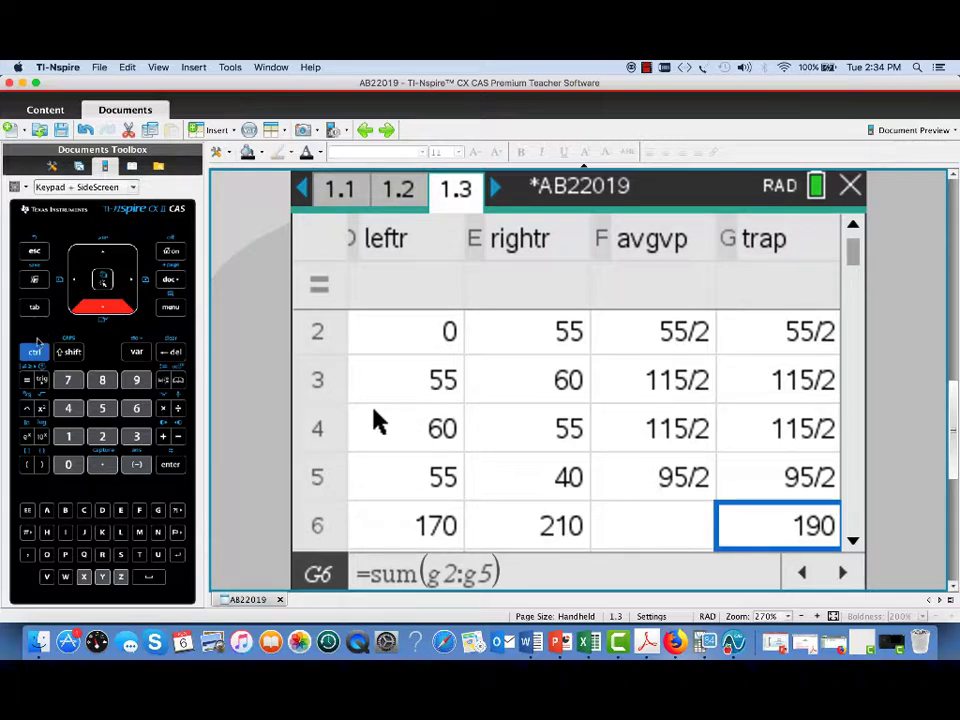
# - Move forward to page 1.4 of the document
pyautogui.press('ctrl')
pyautogui.hotkey('ctrl', 'Right')
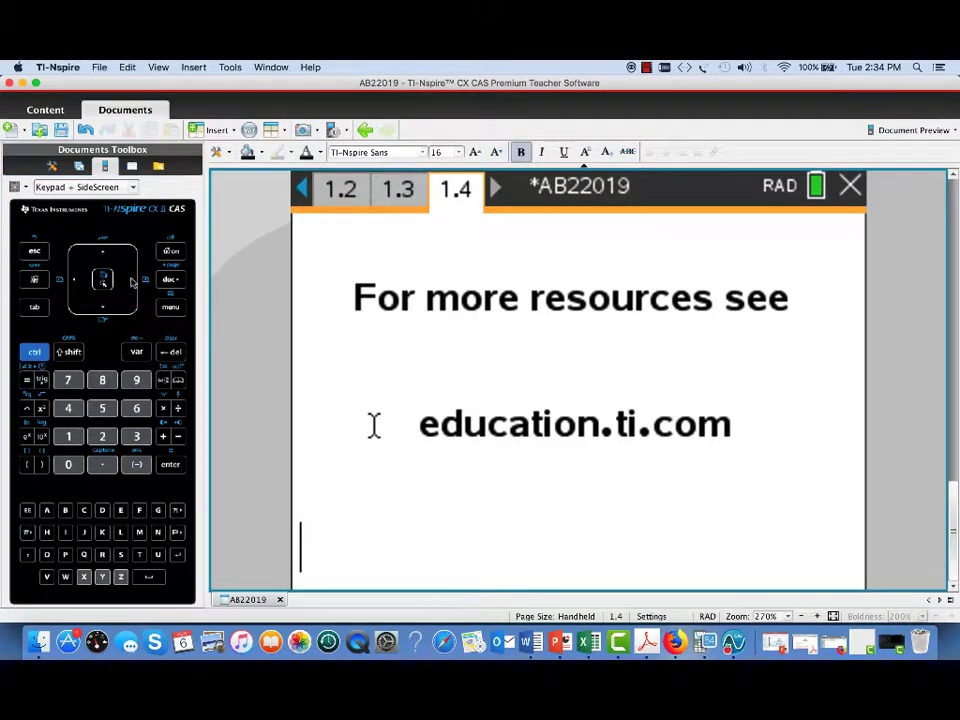